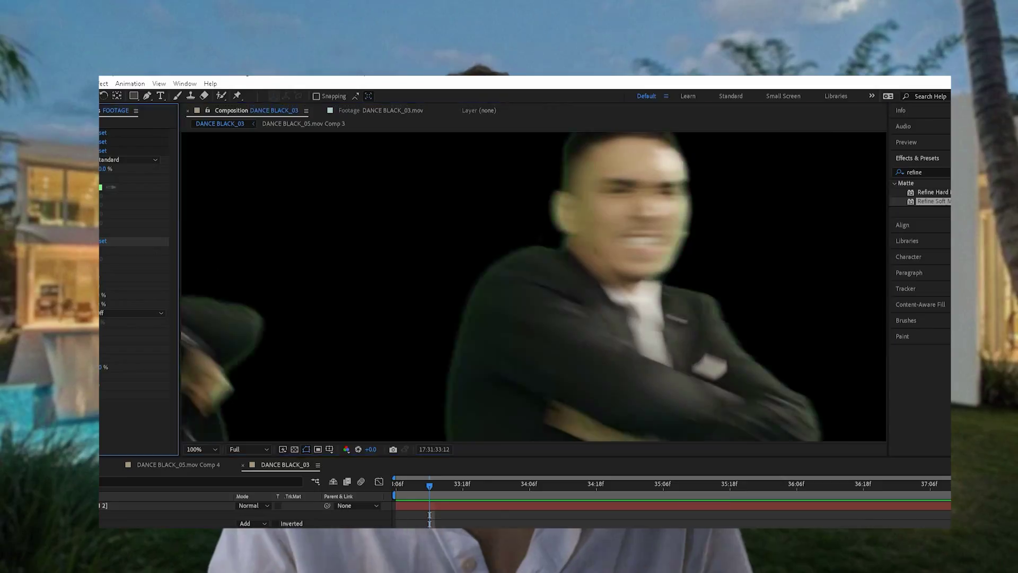
left_click_drag(209, 313, 242, 319)
left_click(107, 393)
left_click(107, 394)
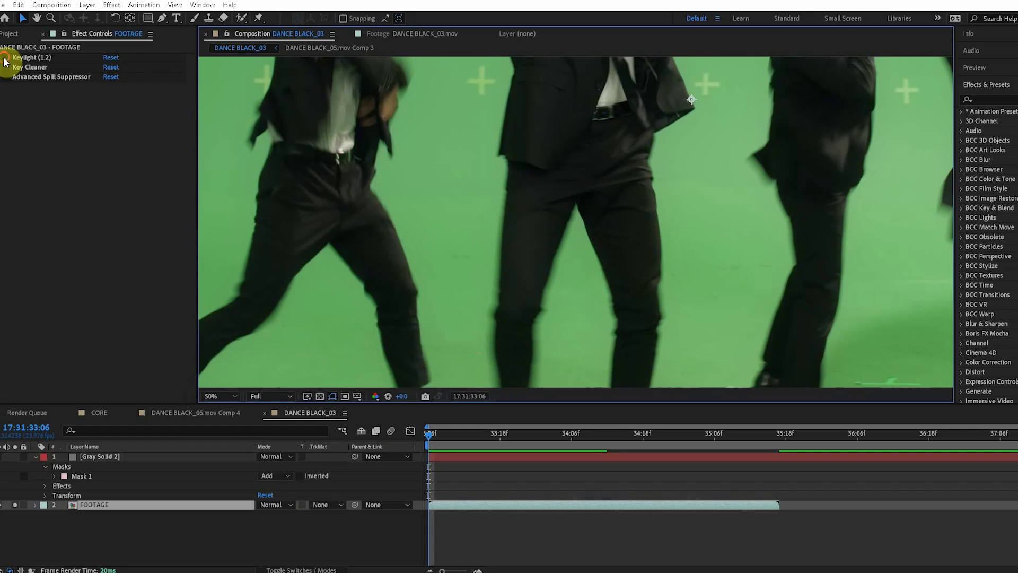
- Turn on the Keylight (1.2) and Key Cleaner effects on the FOOTAGE layer and inspect the keyed leg edges
left_click(4, 61)
left_click(6, 68)
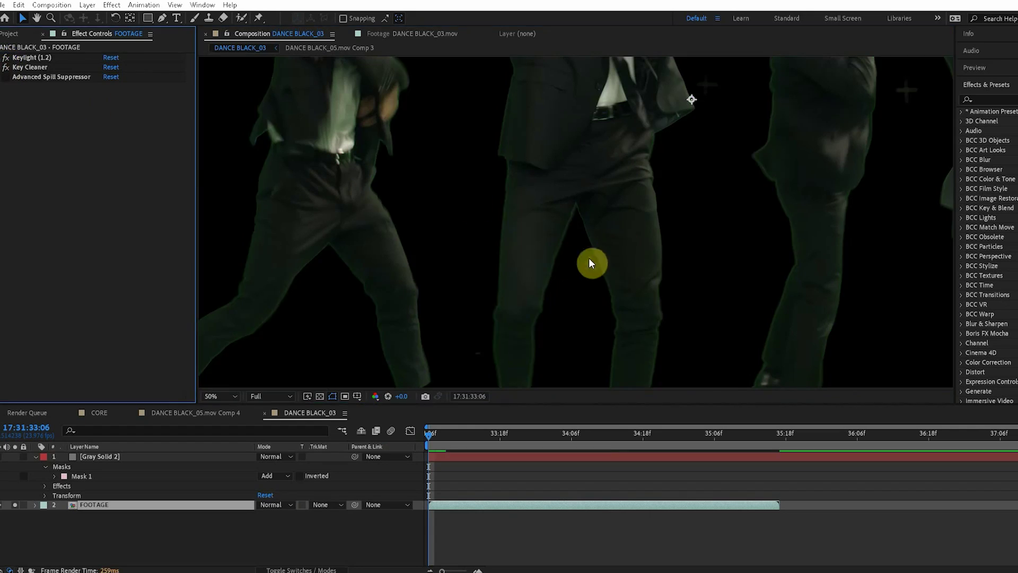
key("period")
left_click_drag(497, 357, 614, 189)
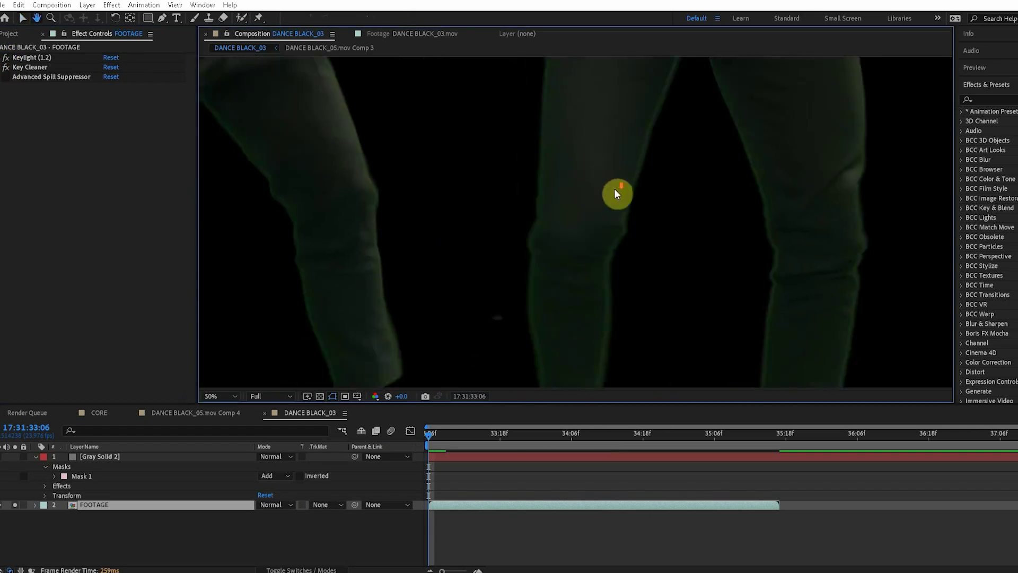
key("comma")
left_click_drag(562, 212, 545, 264)
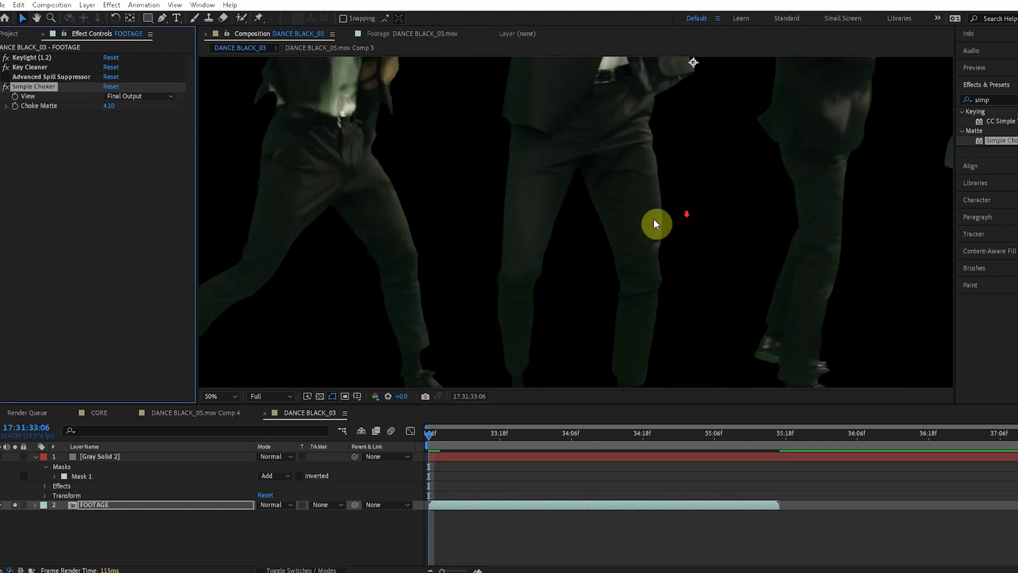
- Try a Simple Choker with Choke Matte 21.60 on the FOOTAGE layer and compare the matte with the effect on and off
left_click_drag(109, 106, 188, 103)
left_click(272, 197)
left_click(6, 88)
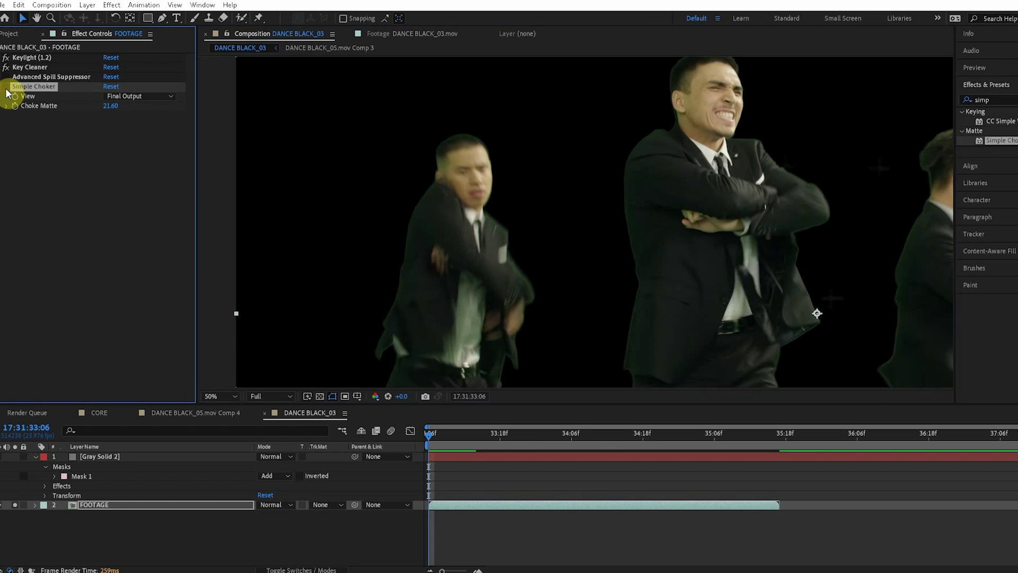
left_click(6, 87)
left_click(6, 87)
left_click(6, 87)
- Compare the dancers' edges up close with Simple Choker on and off, and delete that effect from the FOOTAGE layer
scroll(511, 278, "up", 2)
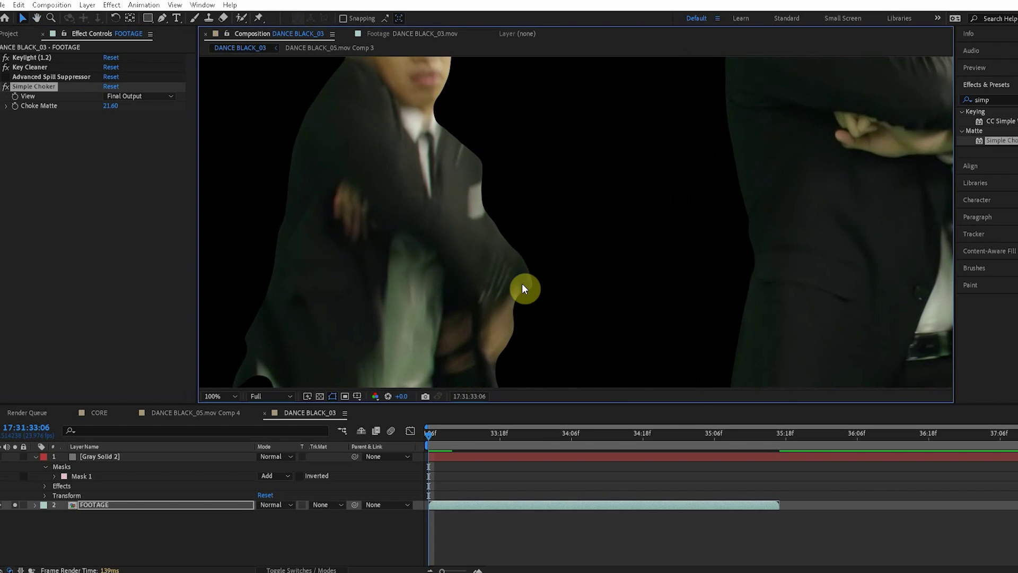
left_click(6, 87)
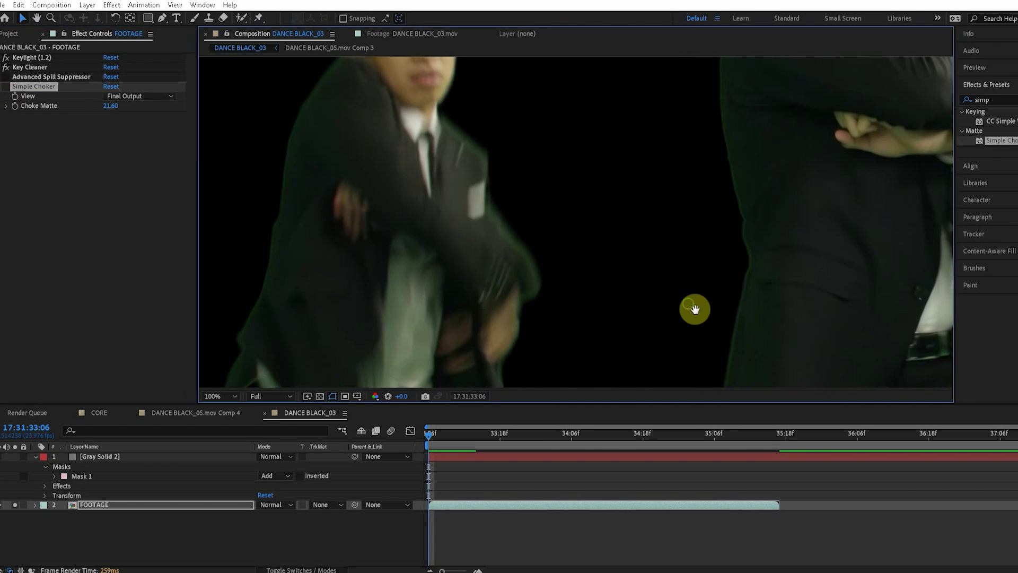
scroll(693, 309, "down", 2)
key("Delete")
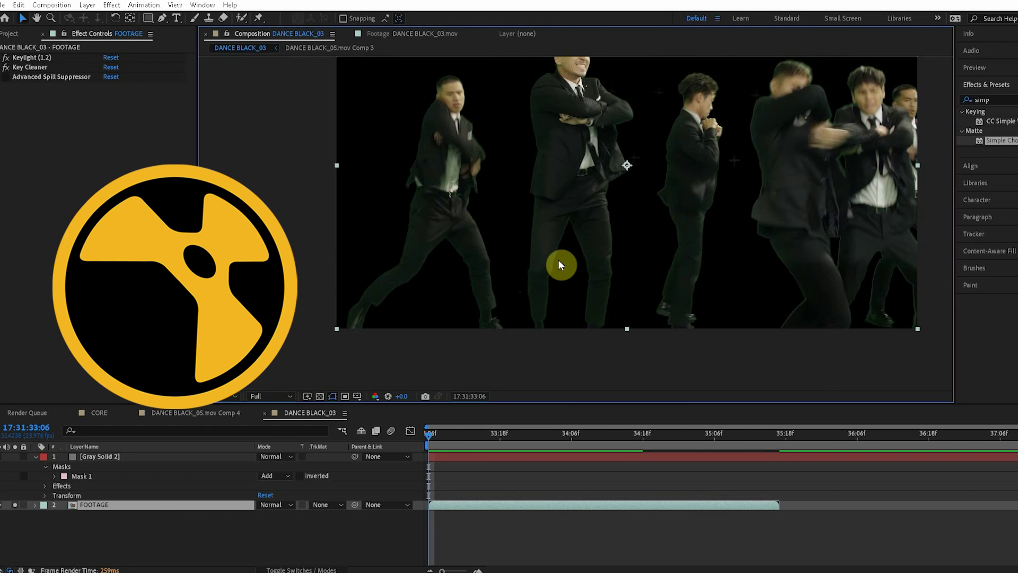
- Turn on the Advanced Spill Suppressor effect on the FOOTAGE layer to remove the green fringe around the dancers
scroll(558, 259, "up", 2)
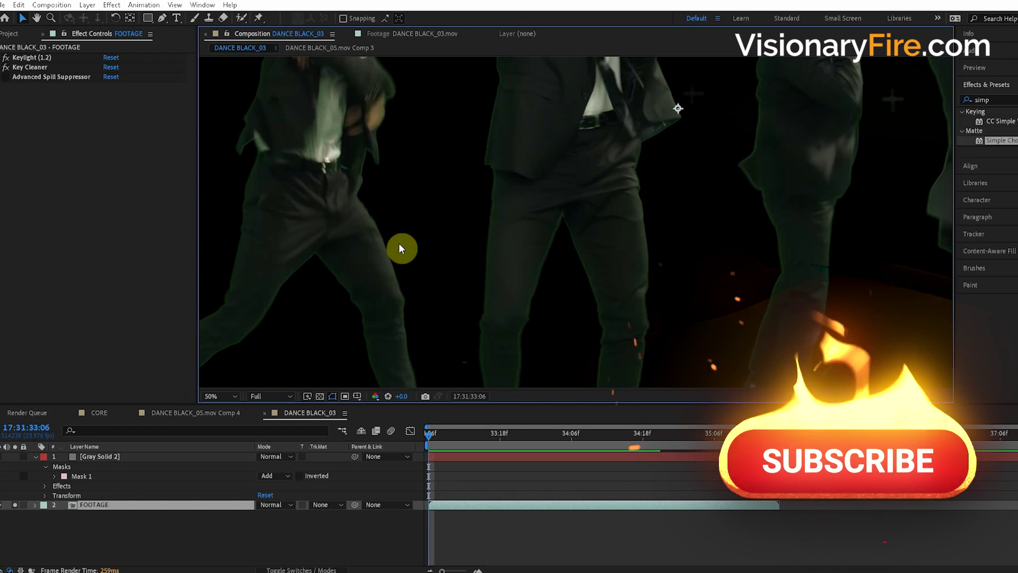
left_click_drag(649, 268, 553, 280)
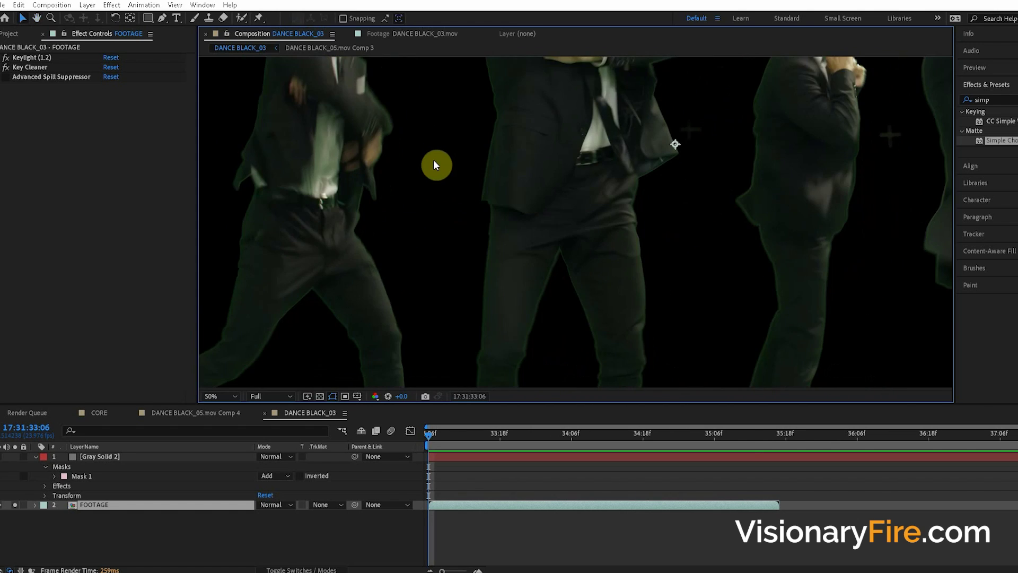
left_click_drag(515, 236, 502, 200)
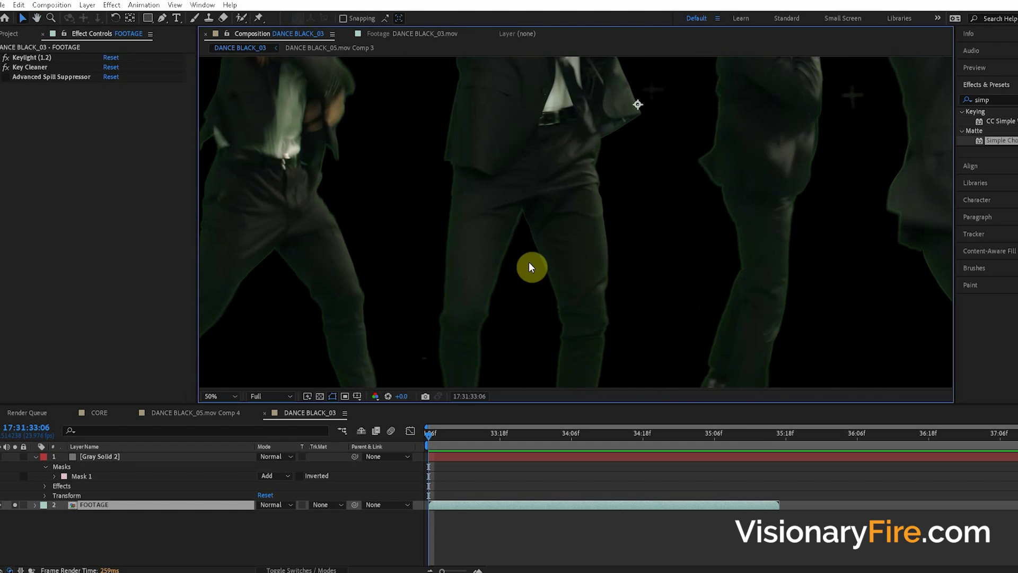
left_click(52, 137)
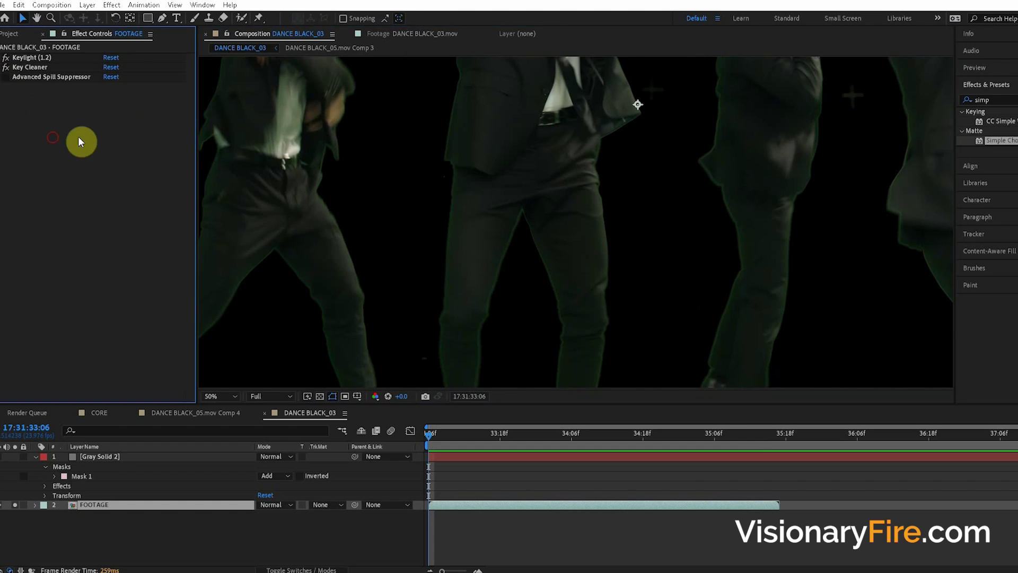
scroll(512, 260, "up", 1)
left_click_drag(510, 261, 516, 265)
left_click(6, 77)
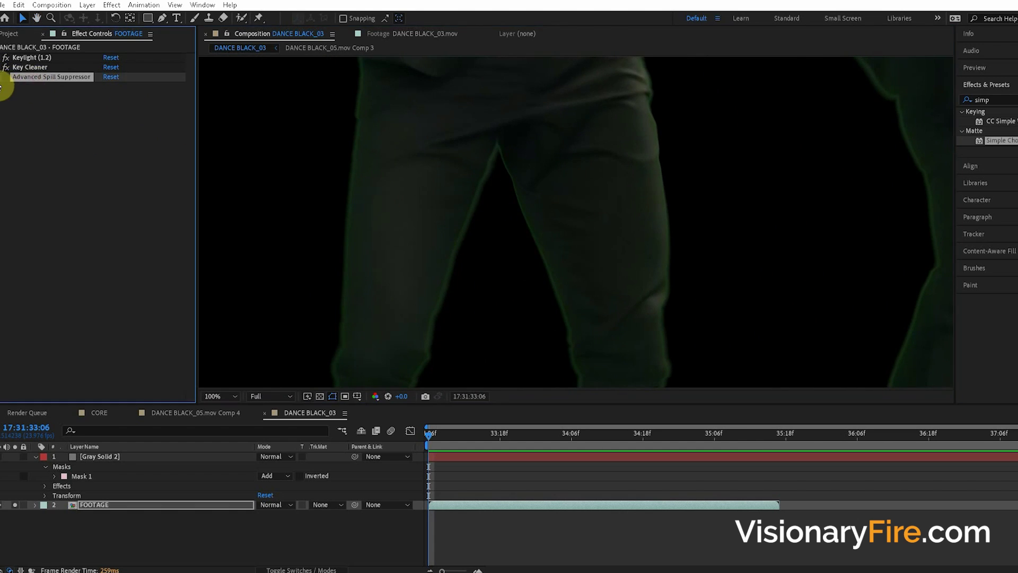
left_click(1, 77)
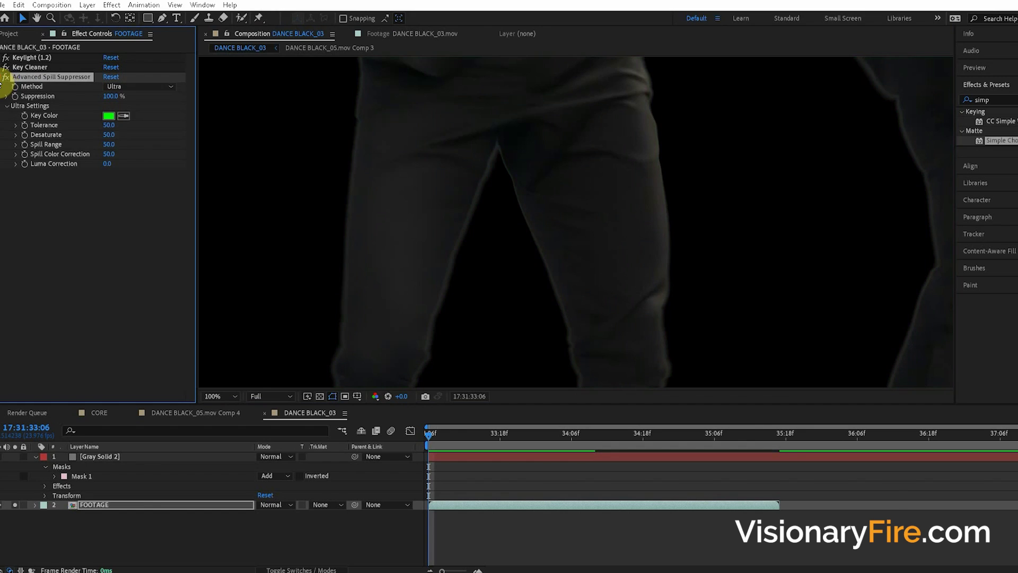
- Search the effects library for "advan" and locate Advanced Spill Suppressor in the Keying category
left_click(1007, 99)
type("advan")
left_click(986, 169)
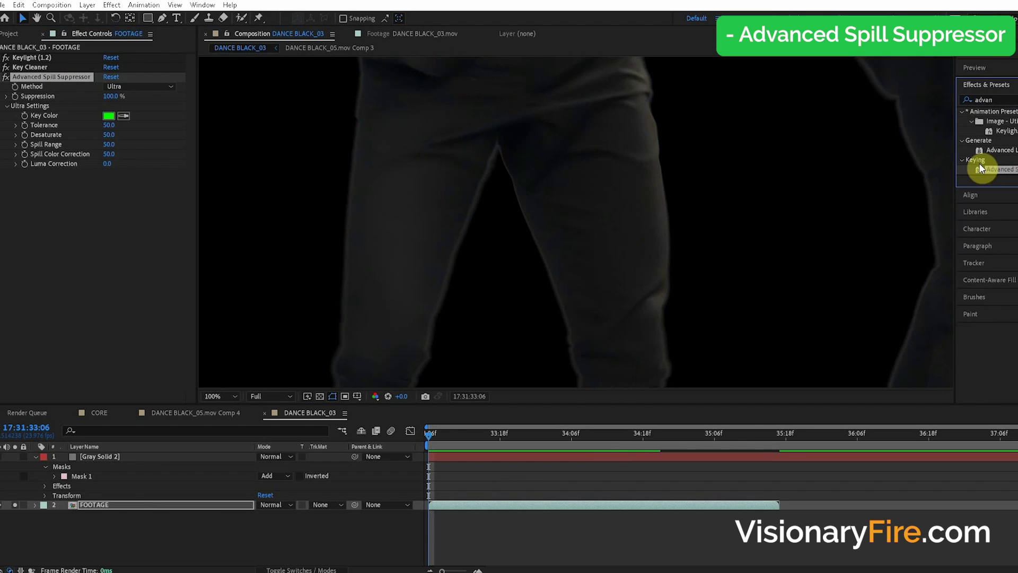
left_click(62, 224)
- Inspect the edges with the Ultra spill suppression and set the Advanced Spill Suppressor method to Standard
left_click_drag(511, 279, 533, 228)
scroll(533, 224, "down", 1)
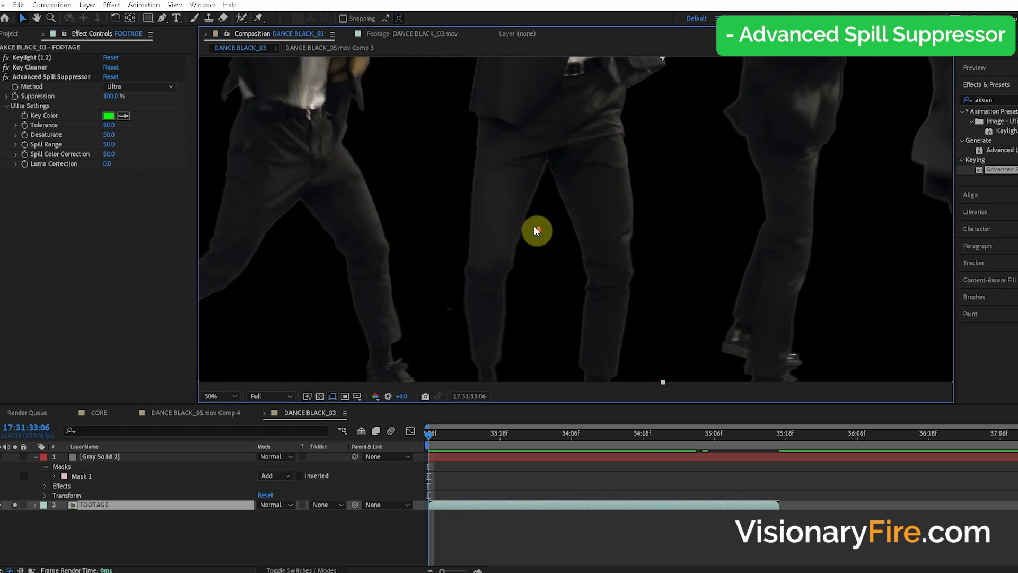
scroll(563, 233, "up", 1)
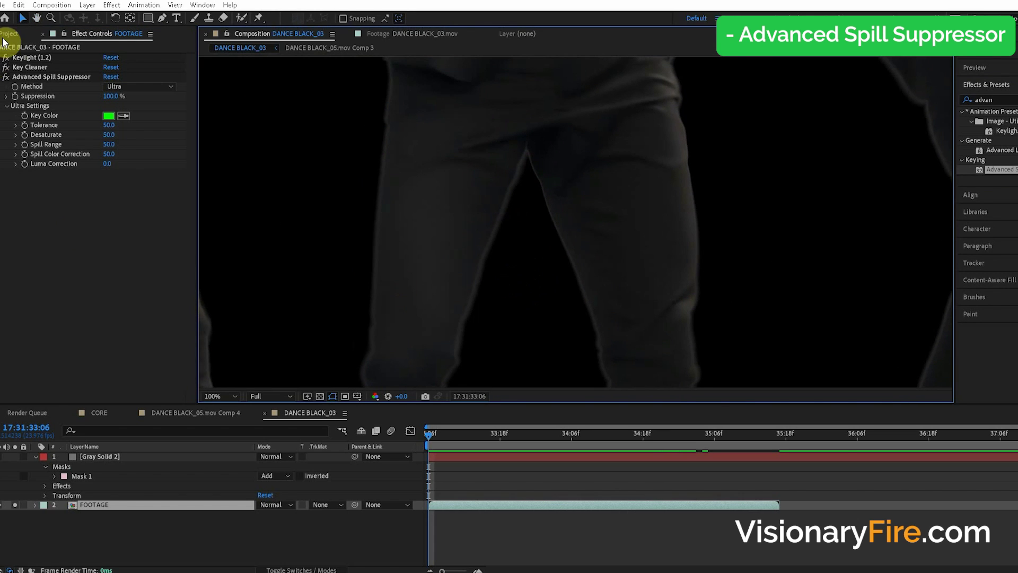
left_click(7, 77)
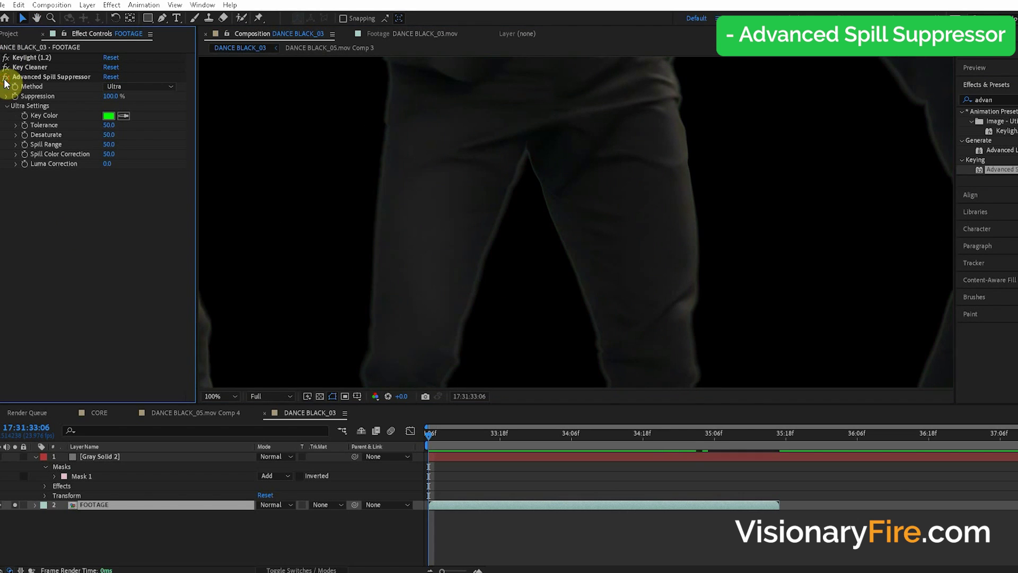
left_click(511, 225)
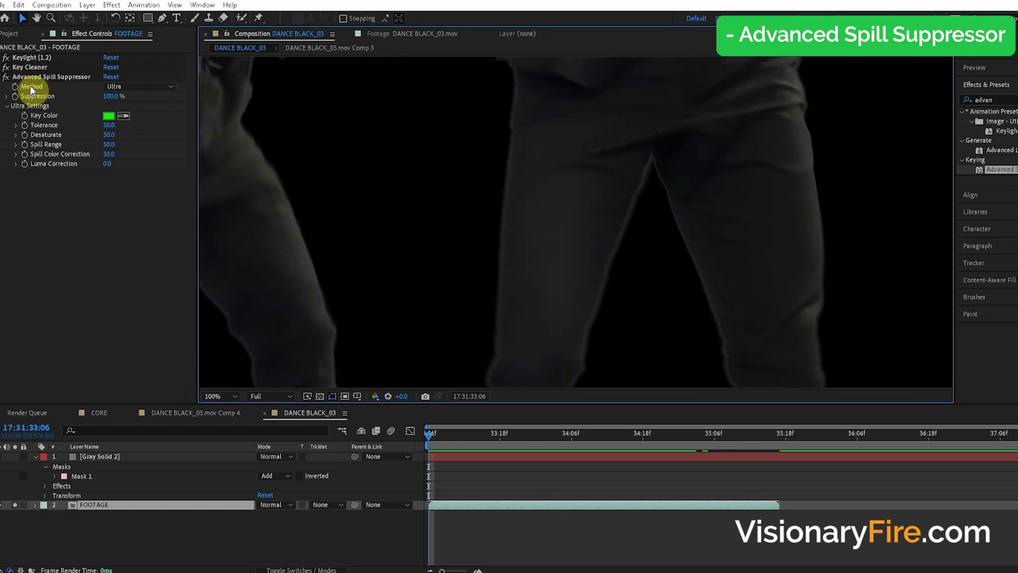
left_click(117, 86)
left_click(137, 99)
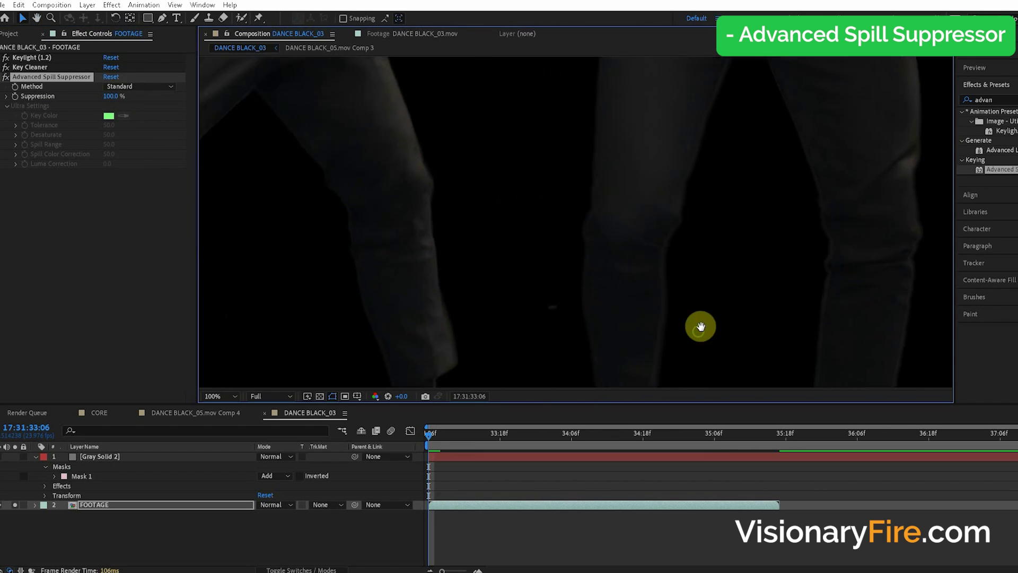
- Compare the footage with Advanced Spill Suppressor off and on, and examine the outlines around the dancers' suits
left_click(6, 77)
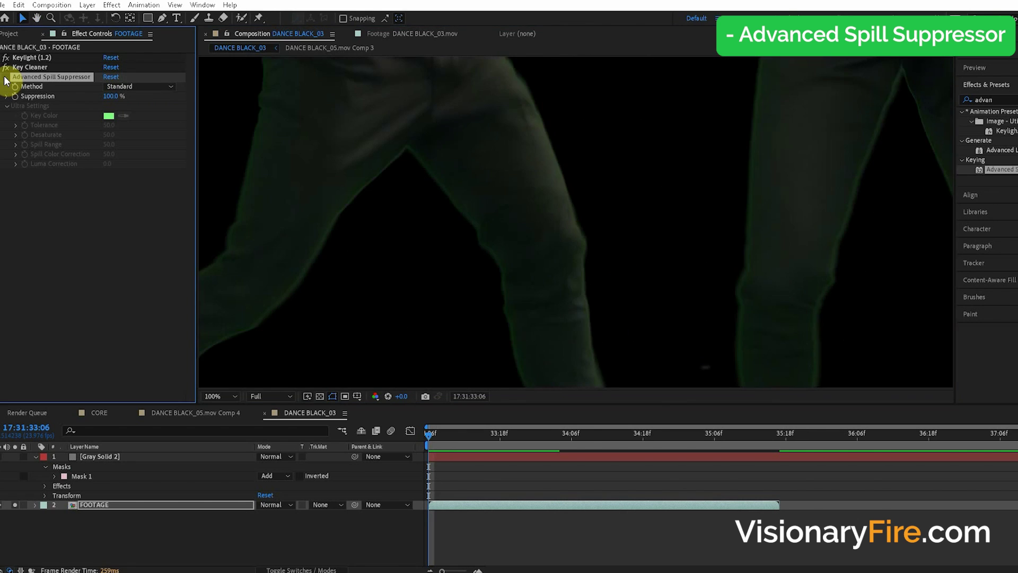
left_click(6, 77)
left_click(6, 77)
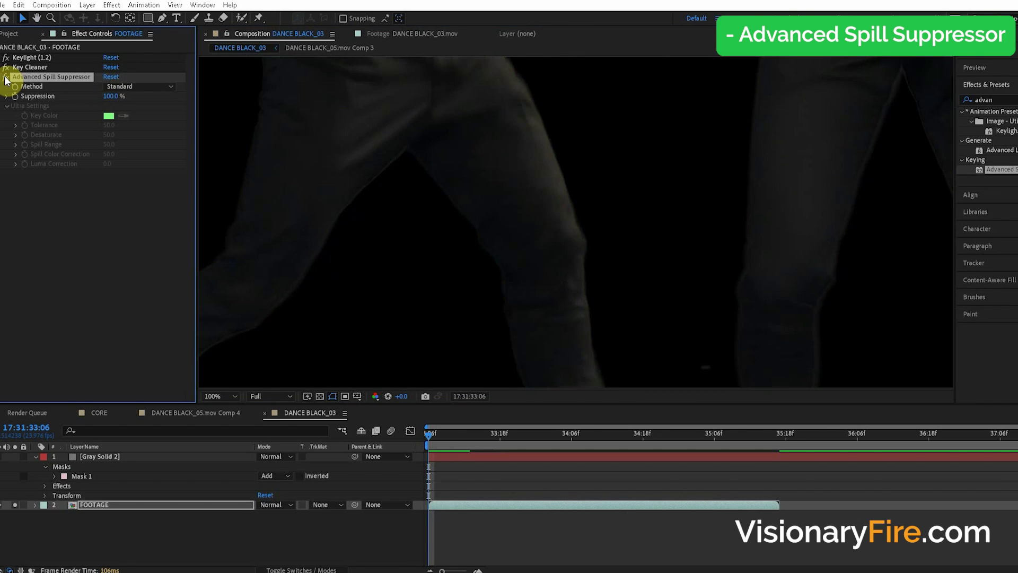
left_click(6, 77)
left_click(6, 77)
scroll(575, 289, "down", 2)
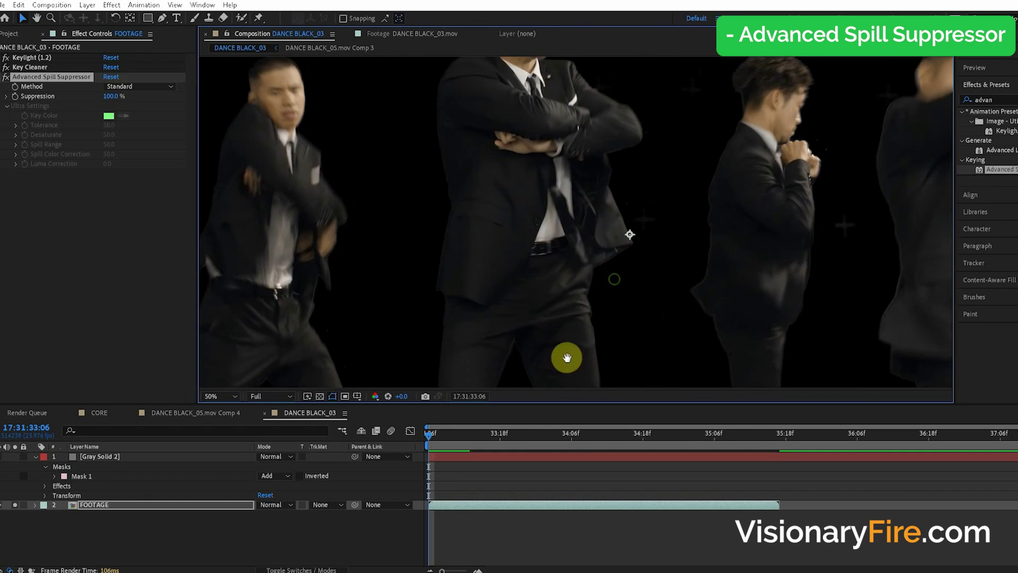
left_click_drag(581, 303, 665, 208)
left_click_drag(777, 262, 534, 404)
scroll(563, 265, "up", 1)
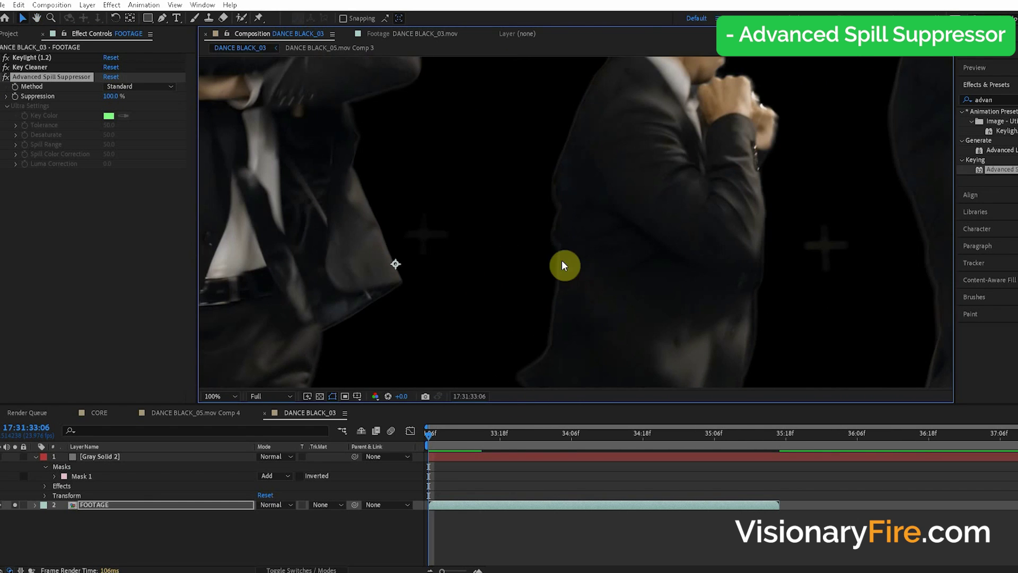
left_click_drag(545, 196, 619, 125)
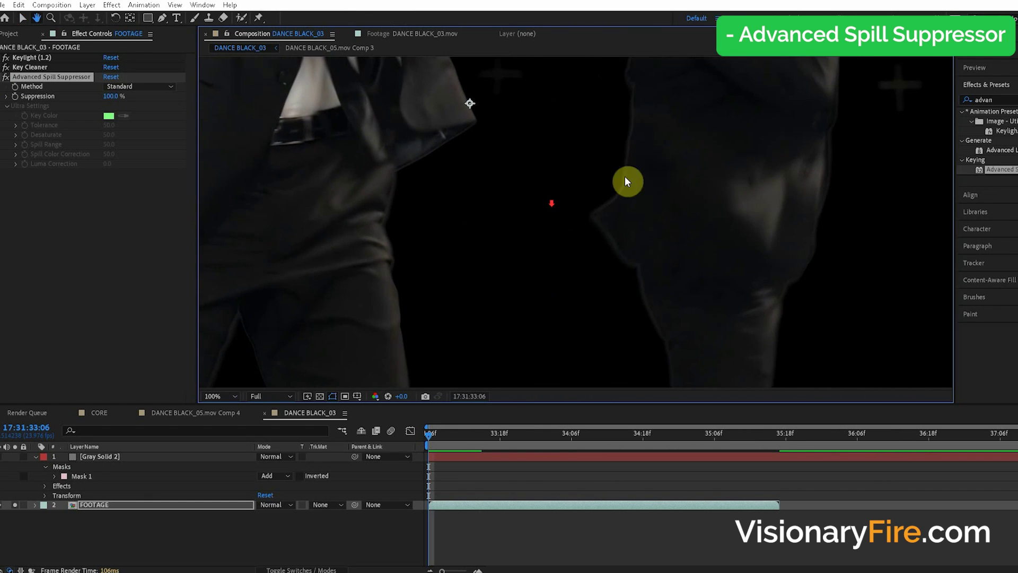
scroll(626, 180, "down", 2)
left_click_drag(504, 243, 540, 208)
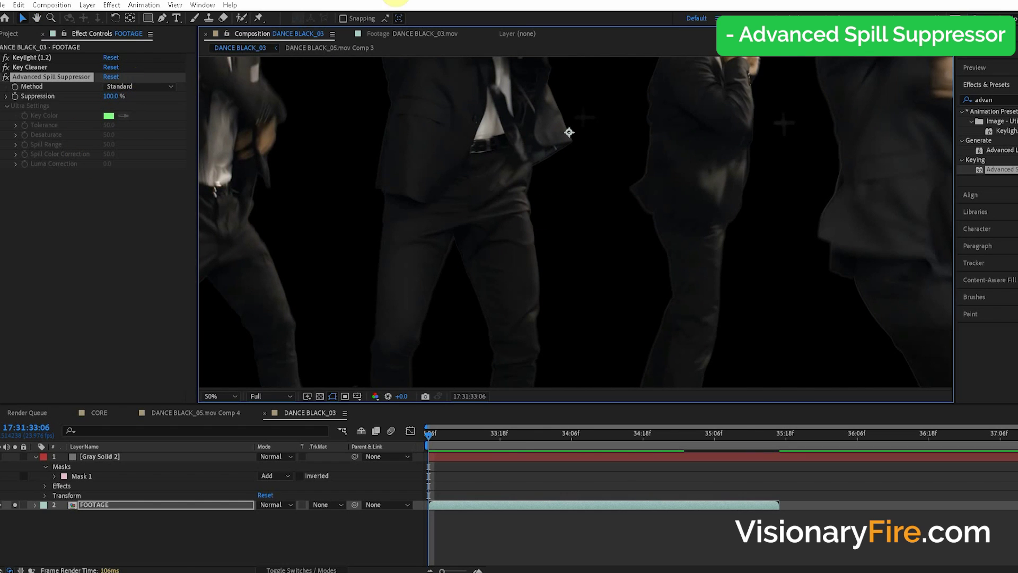
- Find the Refine Soft Matte effect by searching for "refine" and apply it to the FOOTAGE layer
left_click_drag(1000, 100, 450, 50)
type("refi")
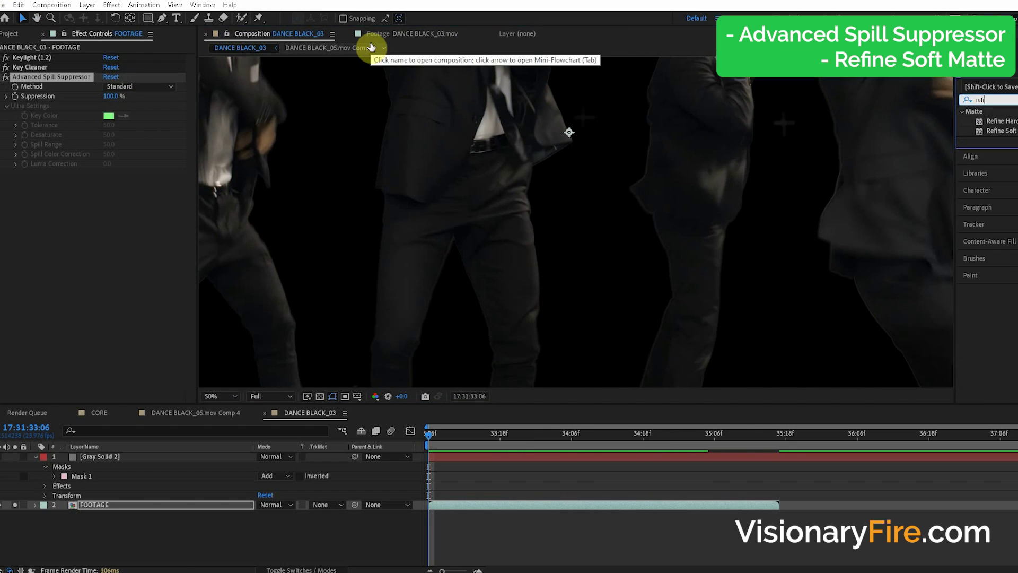
type("ne")
left_click(1011, 130)
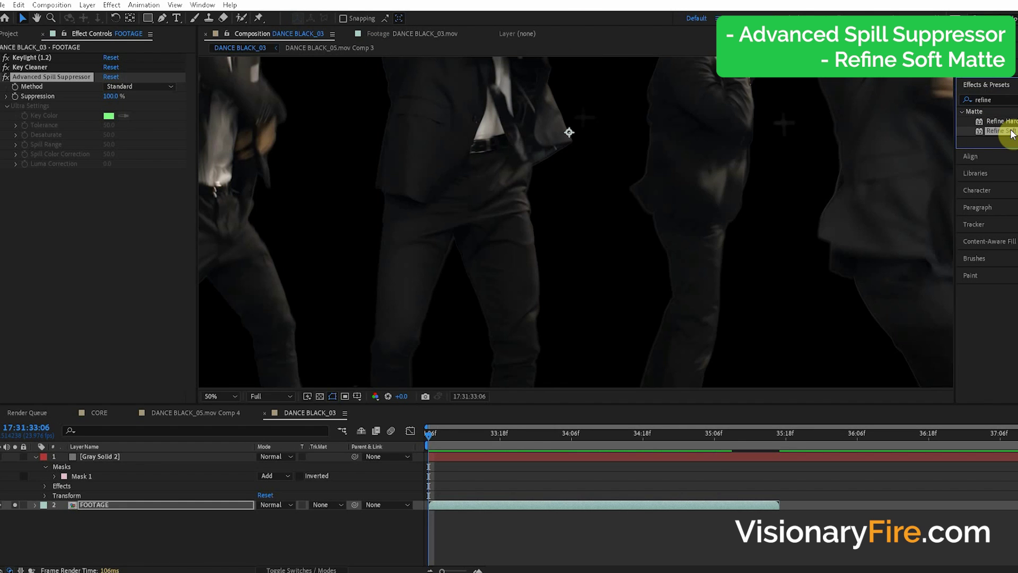
left_click_drag(1010, 130, 496, 156)
- Examine the refined matte edges around the dancers' legs, hands and jackets at different magnifications
left_click_drag(647, 325, 696, 228)
scroll(536, 272, "up", 1)
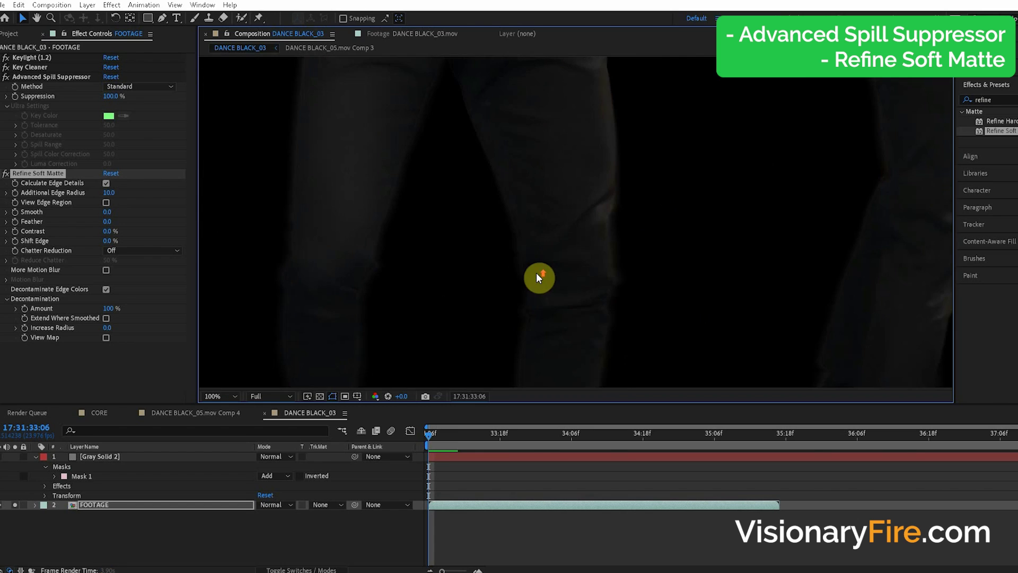
scroll(691, 238, "down", 1)
left_click_drag(805, 235, 646, 386)
left_click_drag(567, 234, 859, 198)
left_click_drag(510, 290, 513, 249)
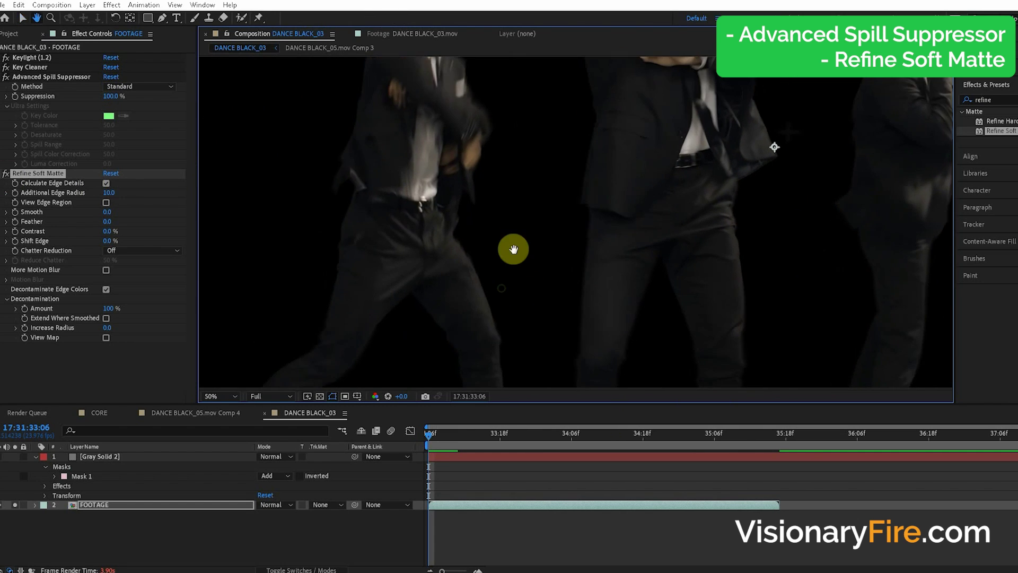
key("period")
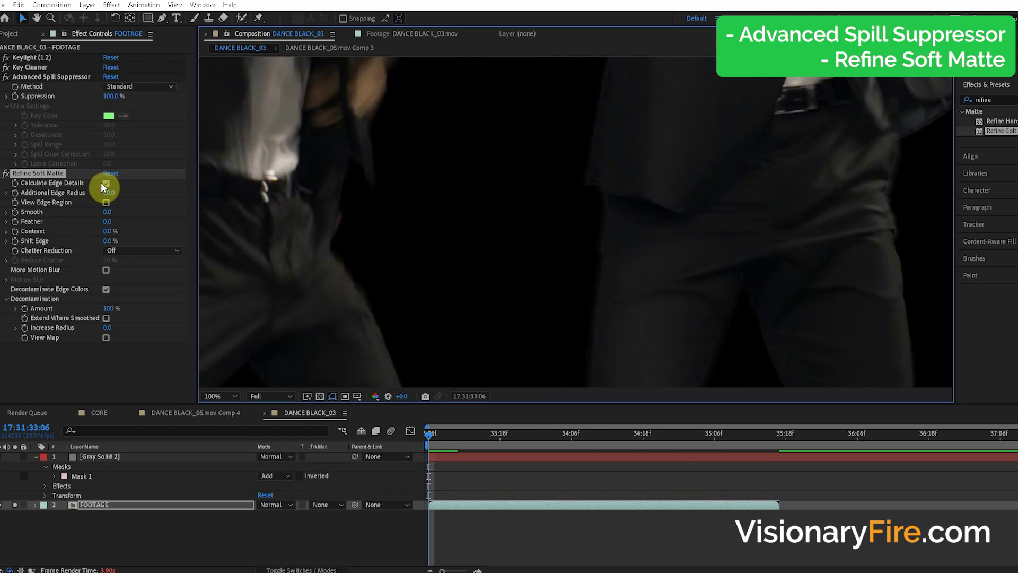
key("comma")
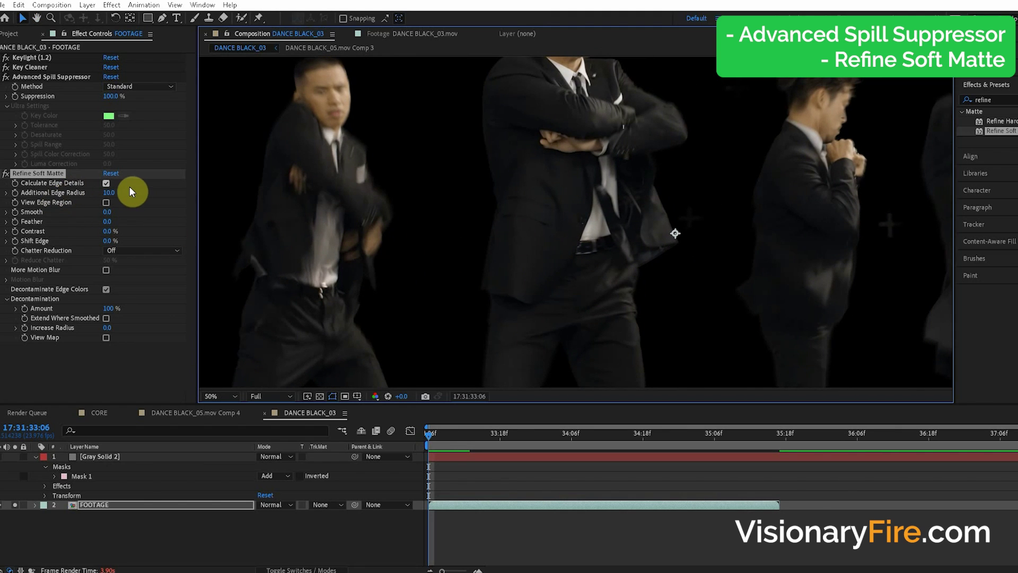
- Turn off Calculate Edge Details in Refine Soft Matte and toggle its Decontaminate Edge Colors option
left_click(106, 183)
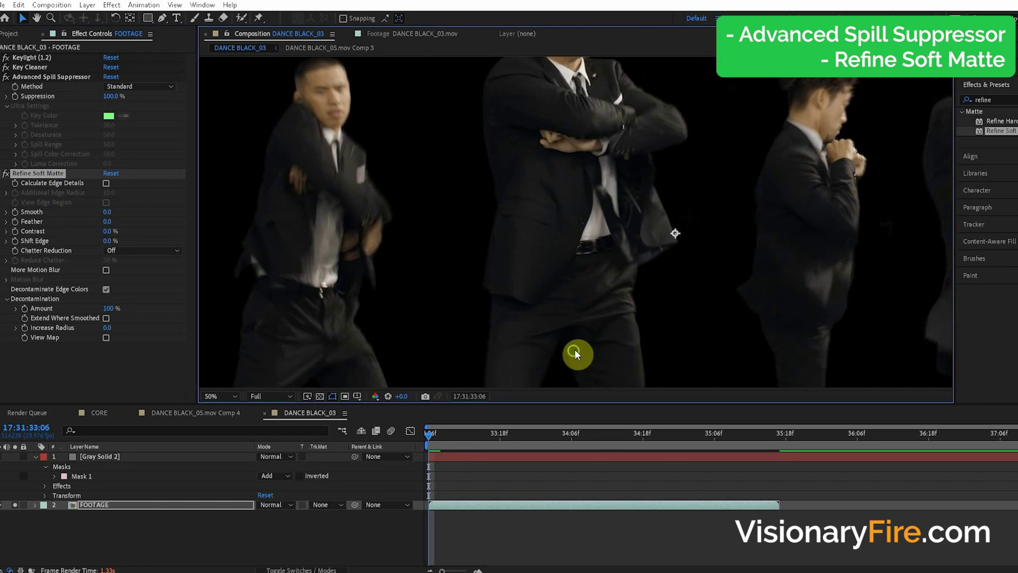
left_click_drag(574, 352, 649, 299)
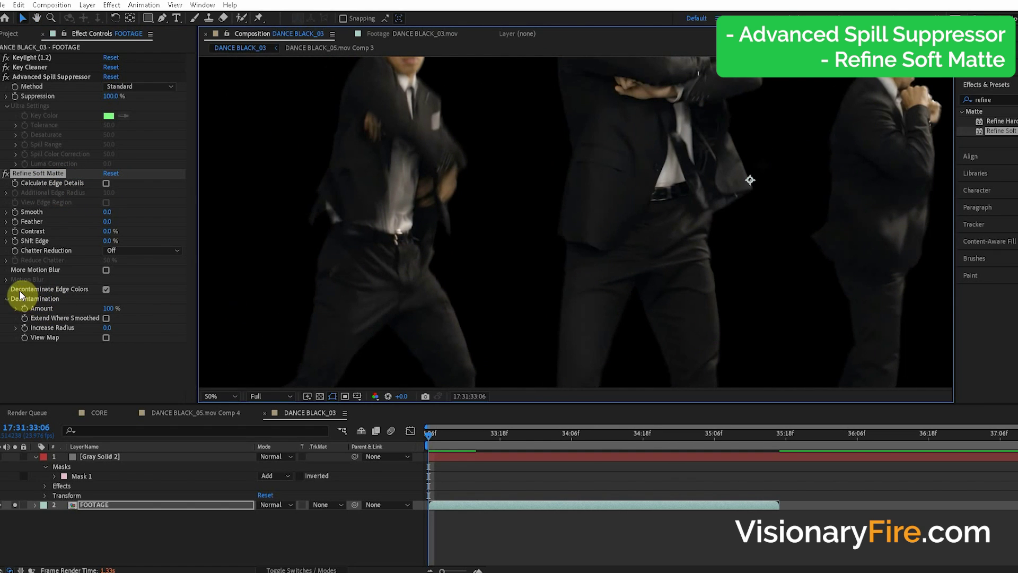
left_click(106, 291)
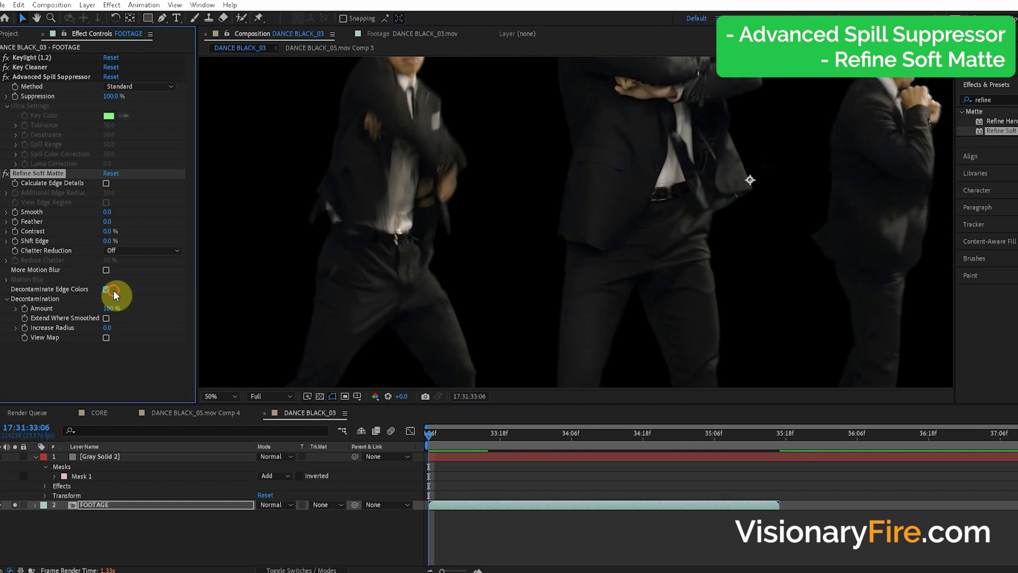
- Turn Decontaminate Edge Colors back on in the FOOTAGE layer's Refine Soft Matte and examine the dancers' edges
left_click(662, 136)
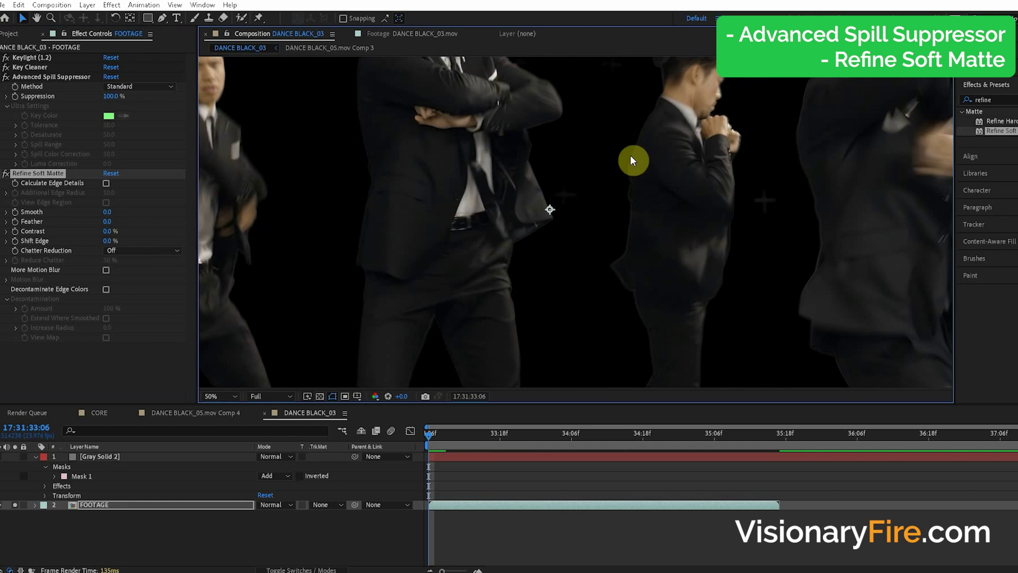
left_click(119, 289)
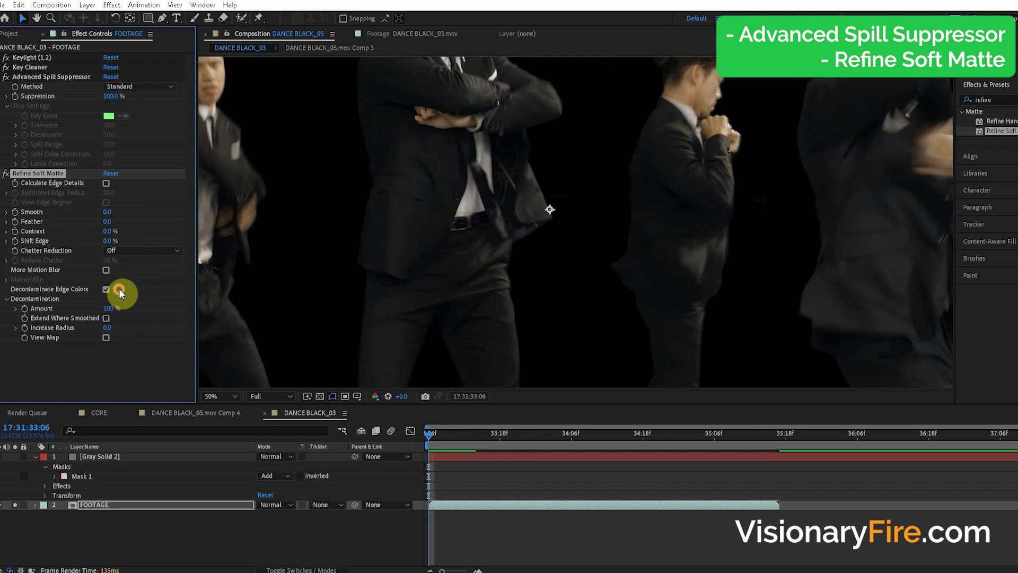
scroll(593, 272, "up", 2)
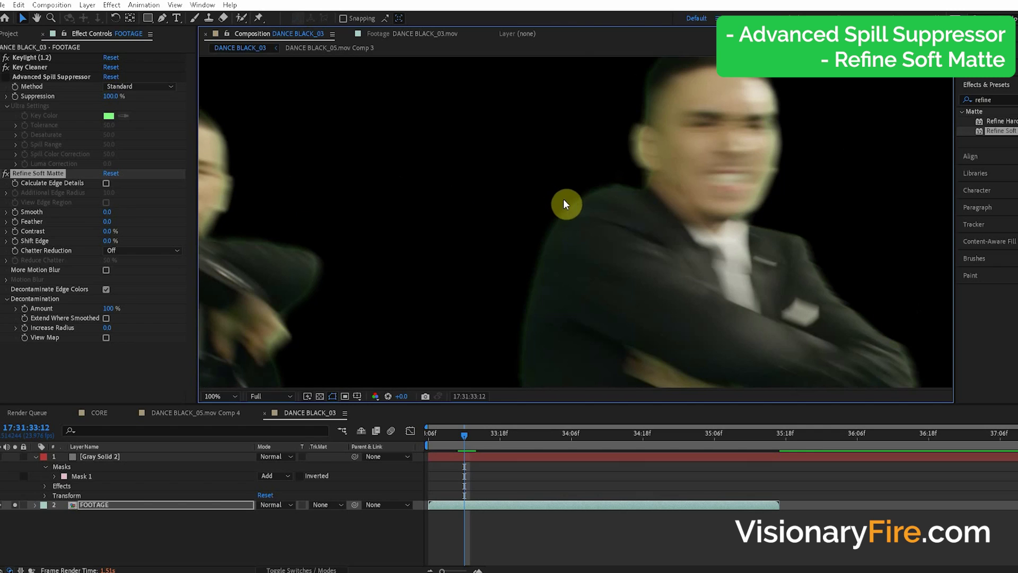
- Set the decontamination Increase Radius to 14.9 in the FOOTAGE layer's Refine Soft Matte and check the dancers' edges
left_click(106, 337)
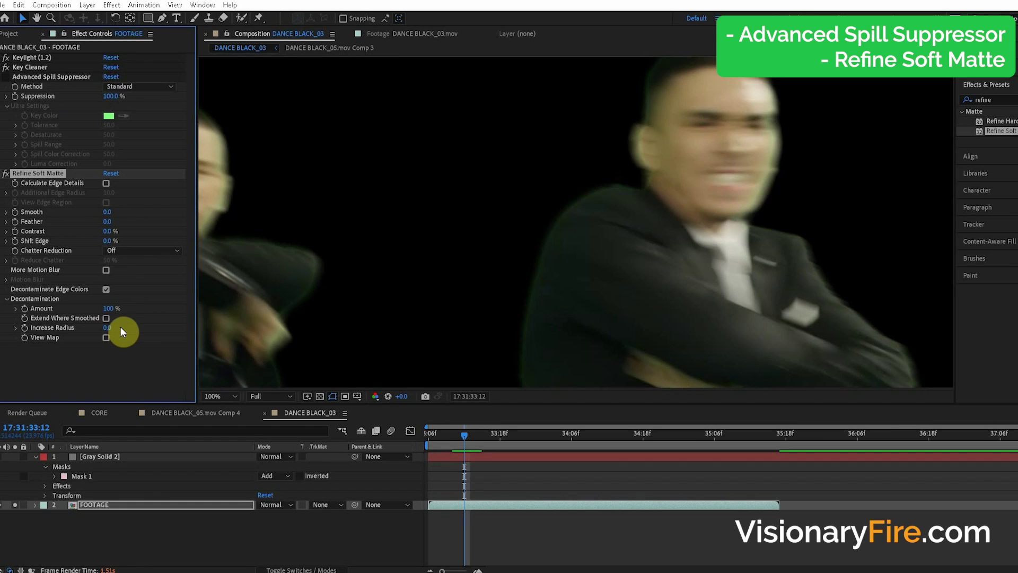
left_click_drag(108, 327, 143, 330)
scroll(611, 330, "down", 1)
left_click_drag(611, 330, 564, 223)
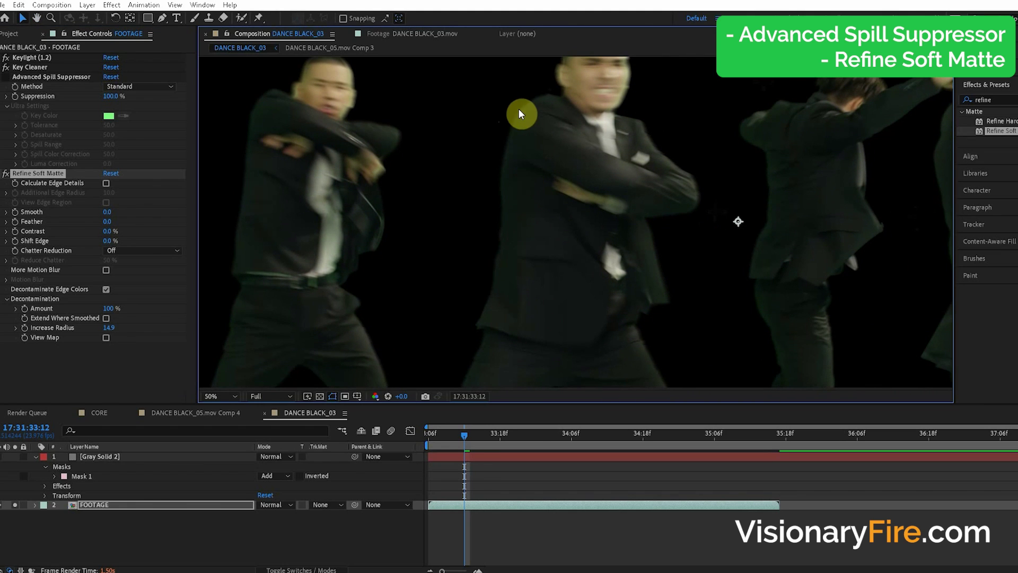
- Show the Gray Solid 2 layer and turn on its Fractal Noise and Colorama effects
left_click(15, 456)
left_click(88, 457)
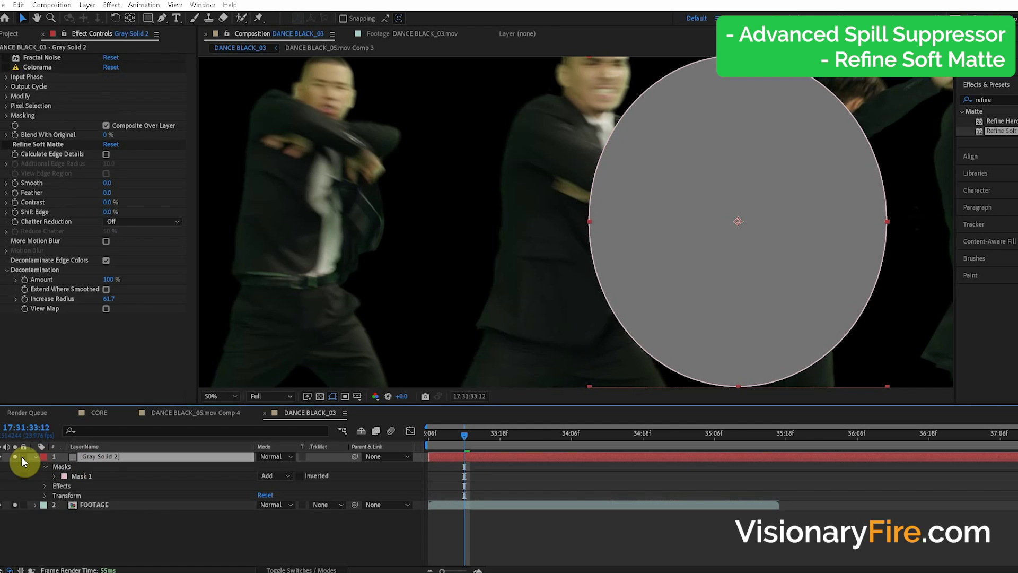
left_click(5, 81)
left_click_drag(827, 230, 577, 253)
scroll(562, 238, "up", 1)
left_click_drag(393, 127, 596, 242)
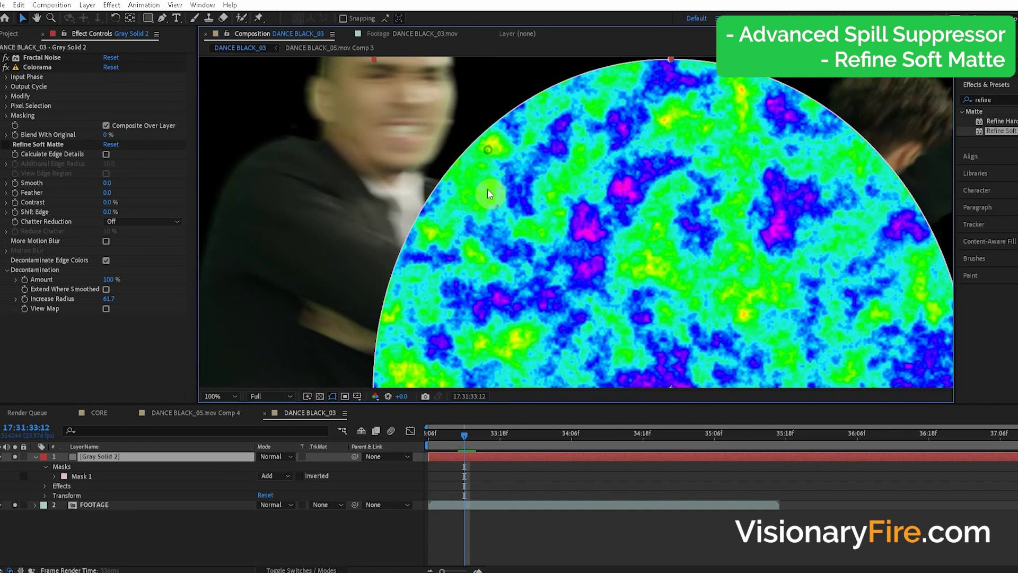
- Turn on Refine Soft Matte for Gray Solid 2 and inspect the circle's upper edge up close
left_click(7, 146)
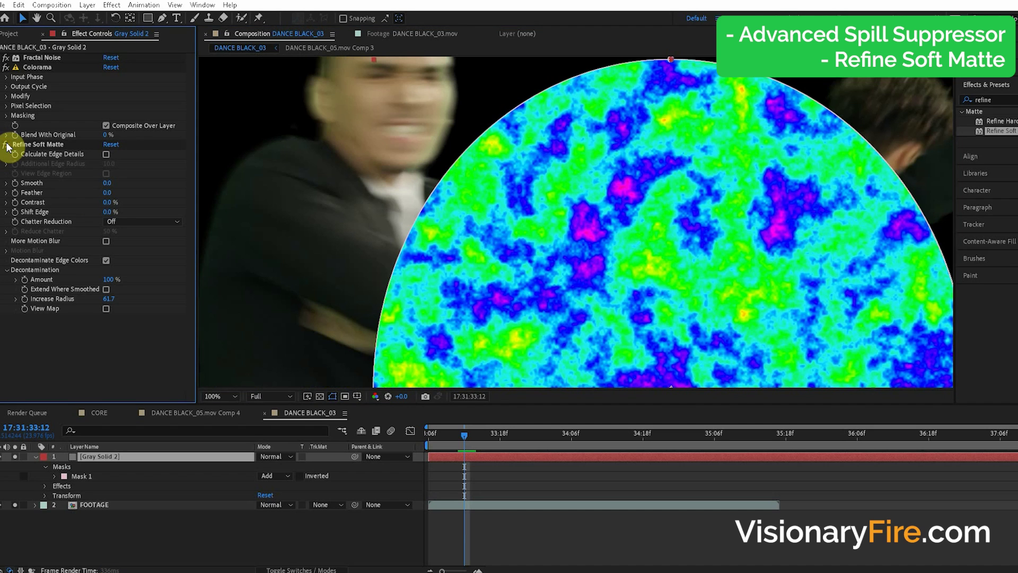
key("h")
scroll(595, 114, "up", 2)
left_click_drag(596, 113, 680, 301)
key("v")
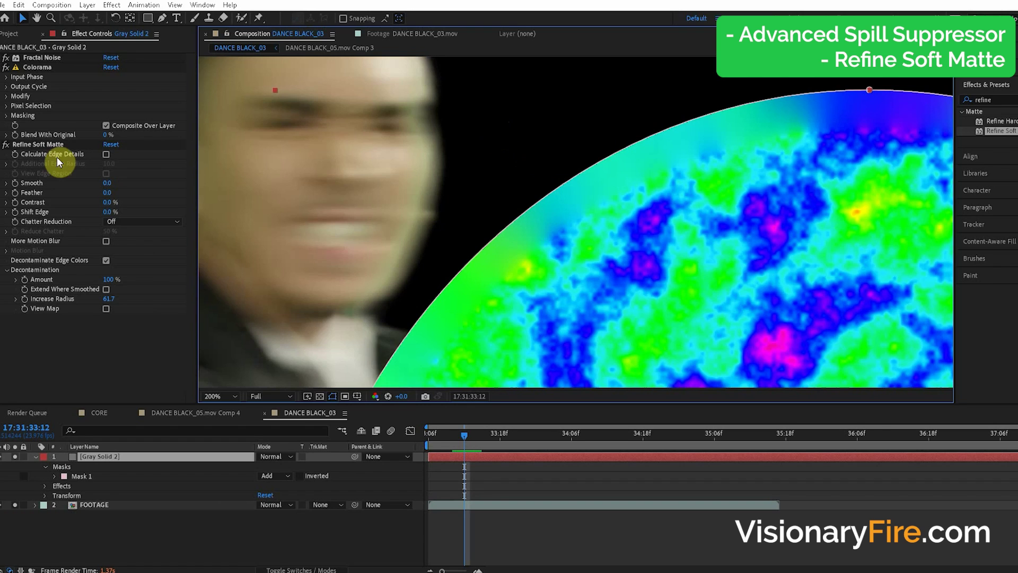
- Set Gray Solid 2's decontamination Increase Radius to 31.7 and check the affected edge area in the decontamination map
left_click_drag(108, 299, 45, 296)
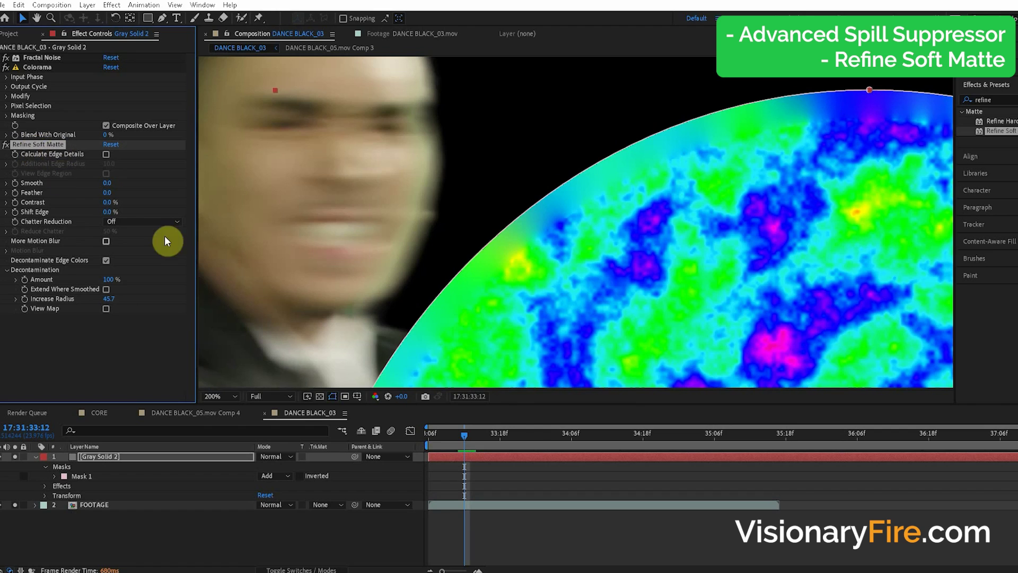
mouse_move(109, 299)
left_mouse_down()
mouse_move(109, 363)
mouse_move(121, 313)
left_mouse_up()
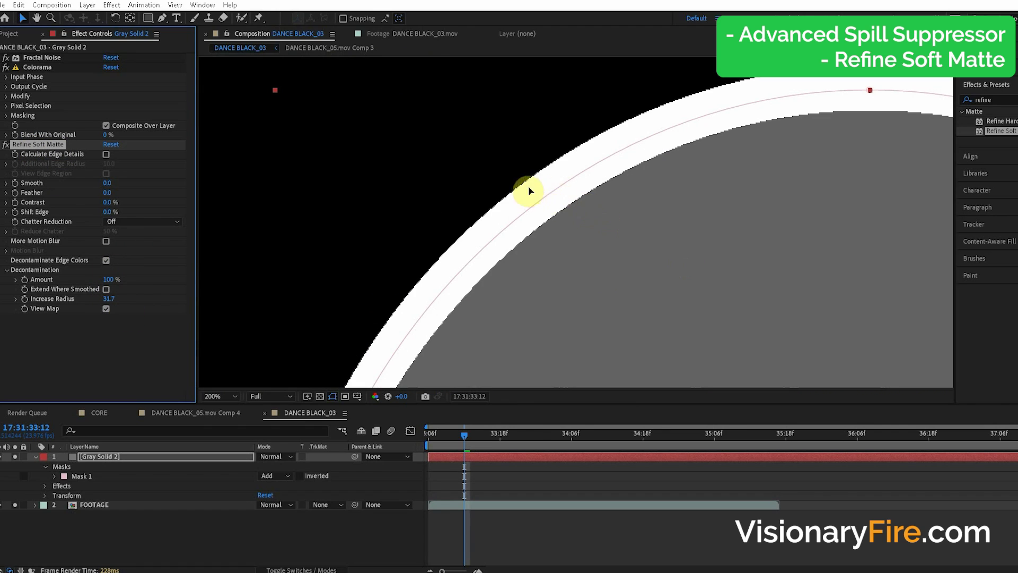
left_click(129, 308)
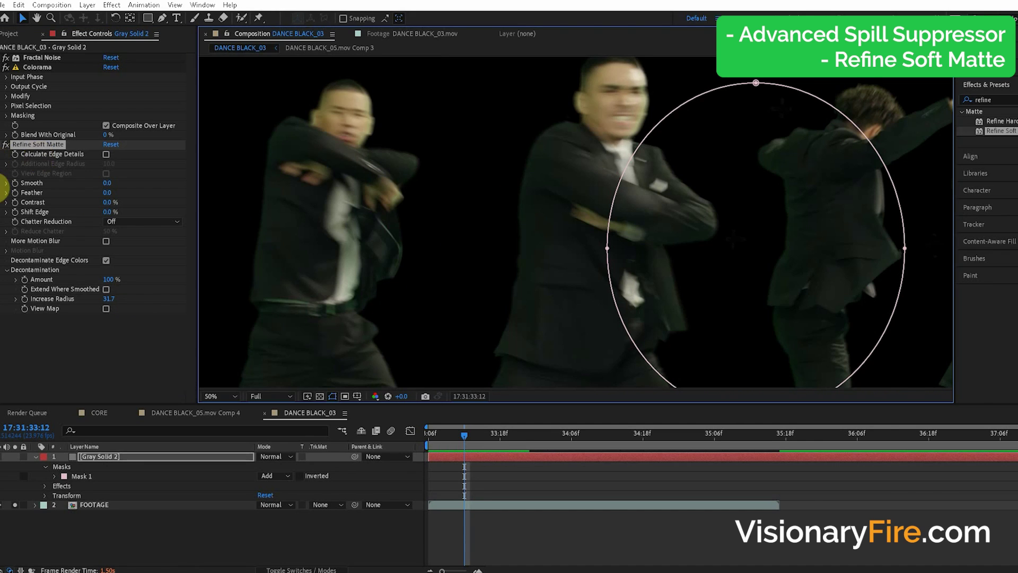
- Examine the edges around the crossed-armed dancer's head, hair and shoulder with the FOOTAGE layer selected
left_click_drag(398, 275, 424, 270)
left_click_drag(480, 160, 481, 166)
scroll(481, 165, "up", 2)
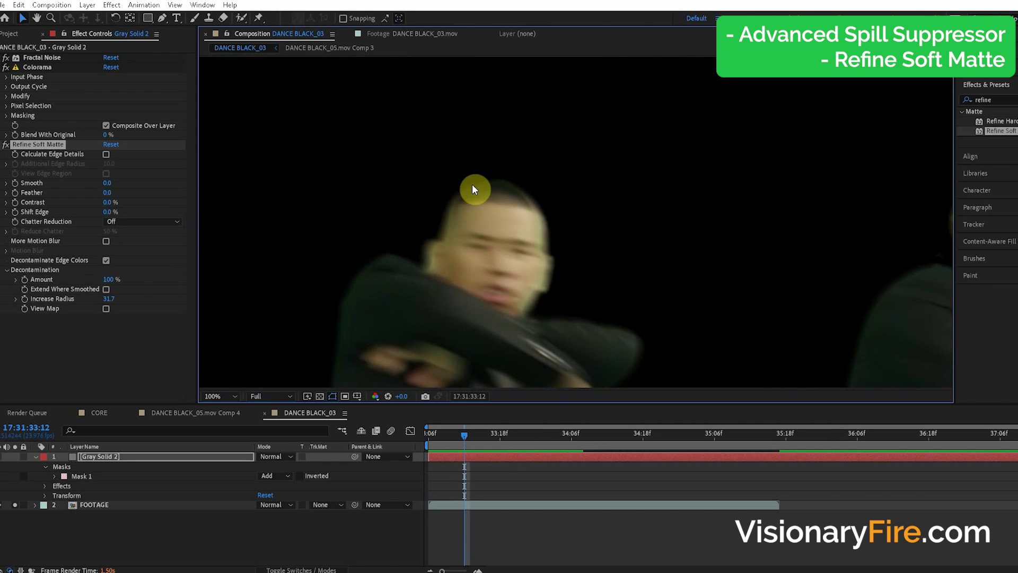
scroll(473, 188, "up", 2)
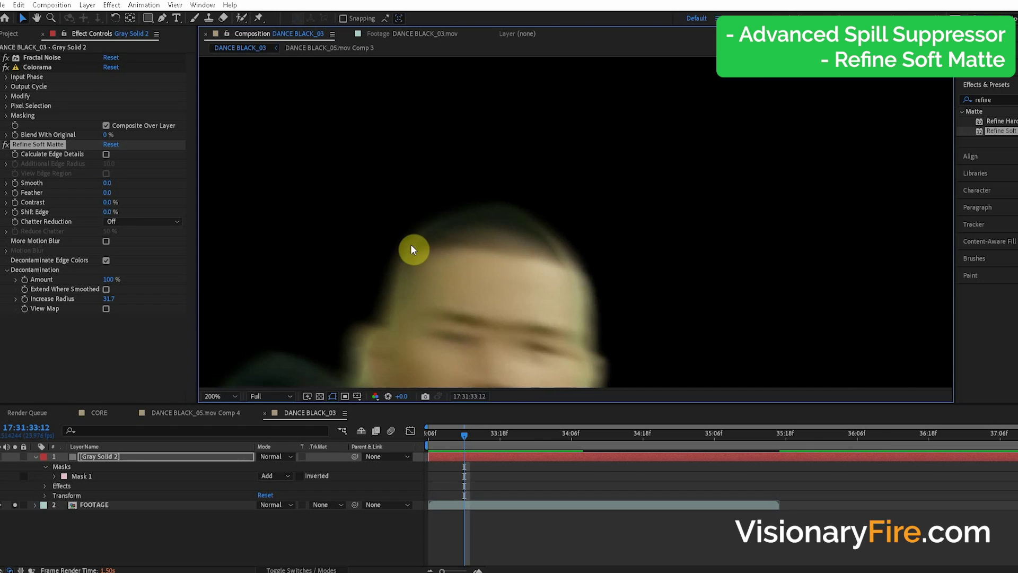
left_click(6, 145)
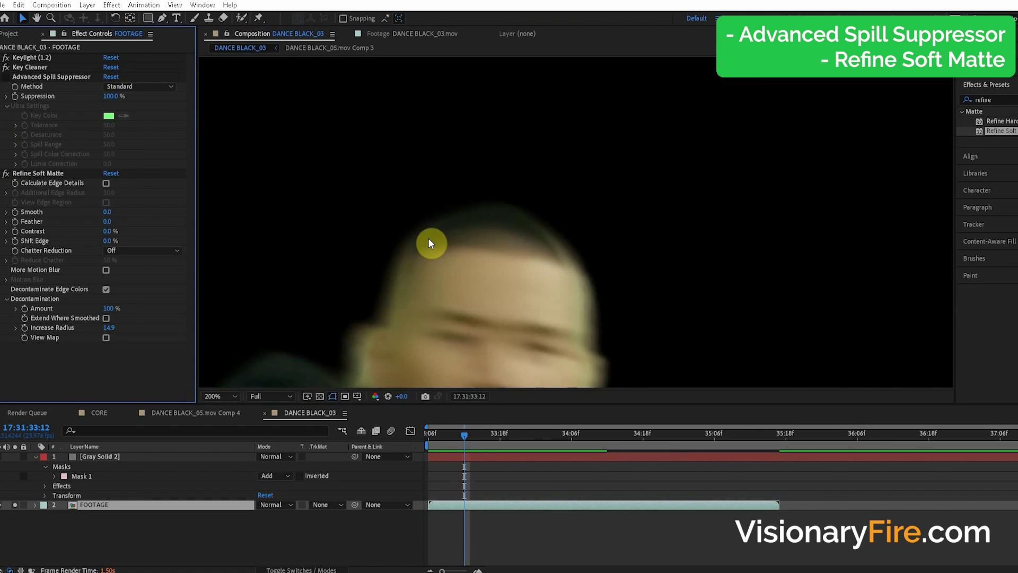
left_click_drag(432, 250, 460, 123)
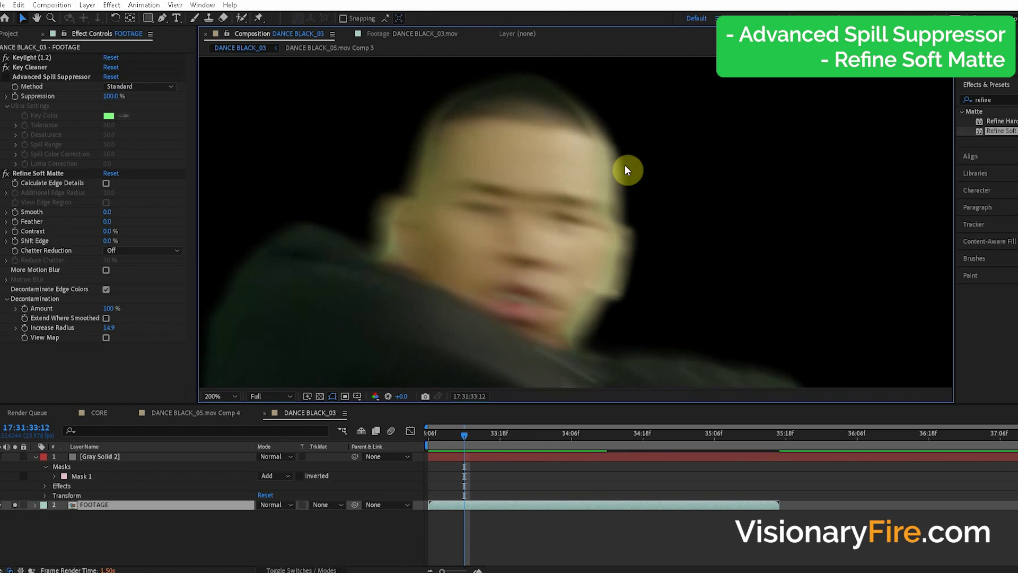
- Turn off Refine Soft Matte on the FOOTAGE layer and bring the dancers' legs into view
left_click(41, 174)
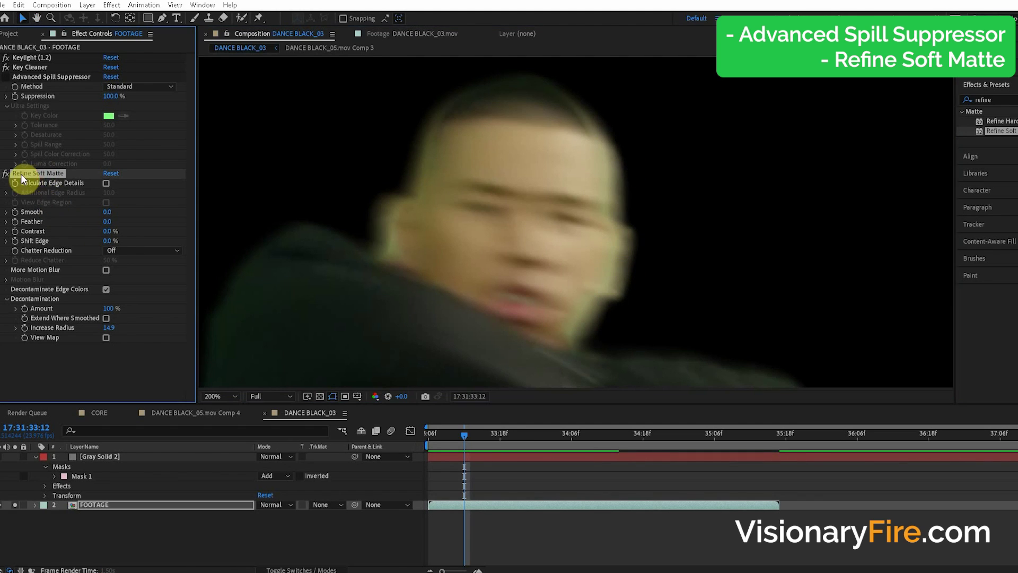
scroll(616, 172, "down", 3)
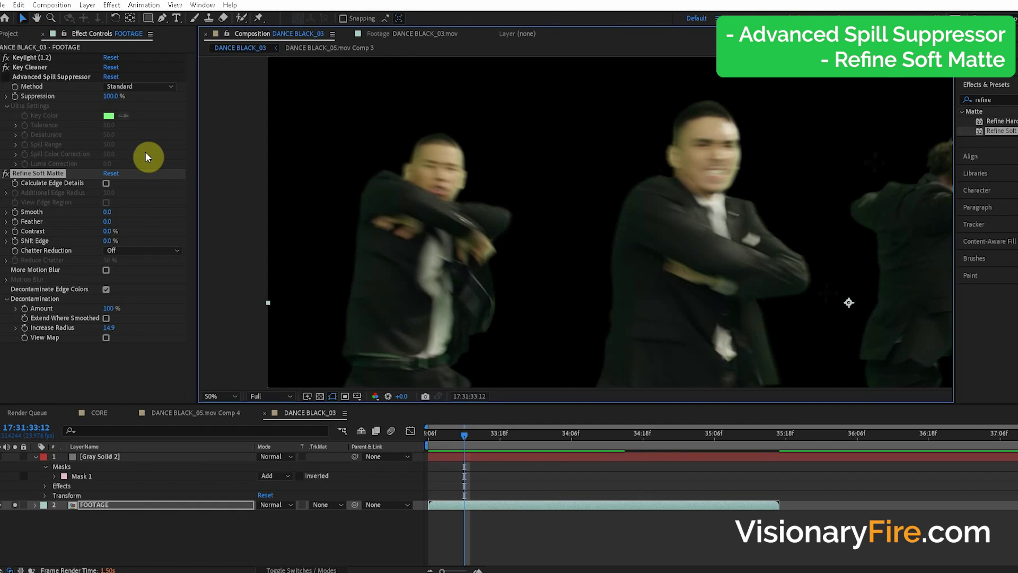
left_click_drag(589, 302, 501, 140)
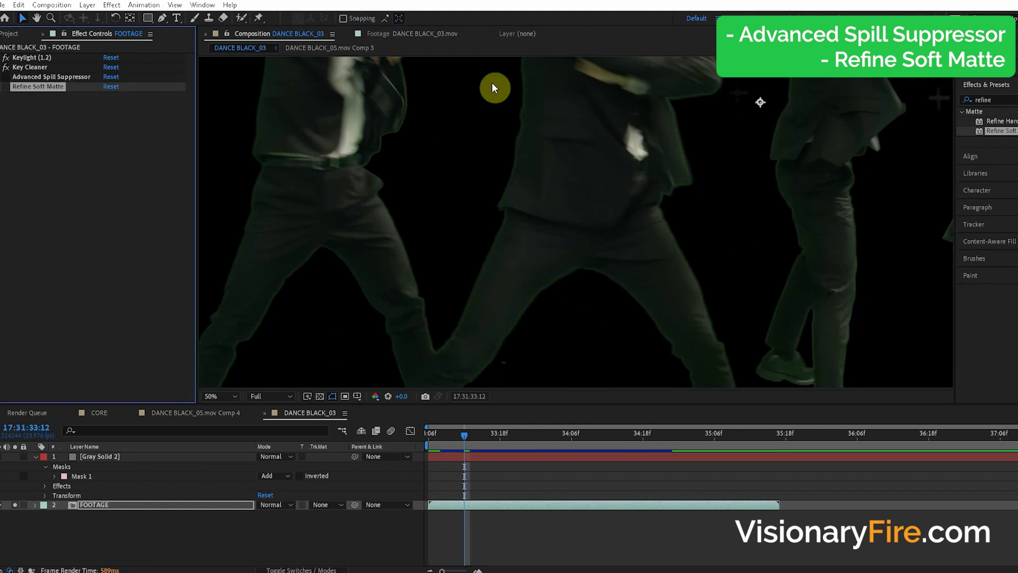
- Find Keylight (1.2) by searching the effects for "keylight" and apply a second instance to the FOOTAGE layer
left_click(1001, 101)
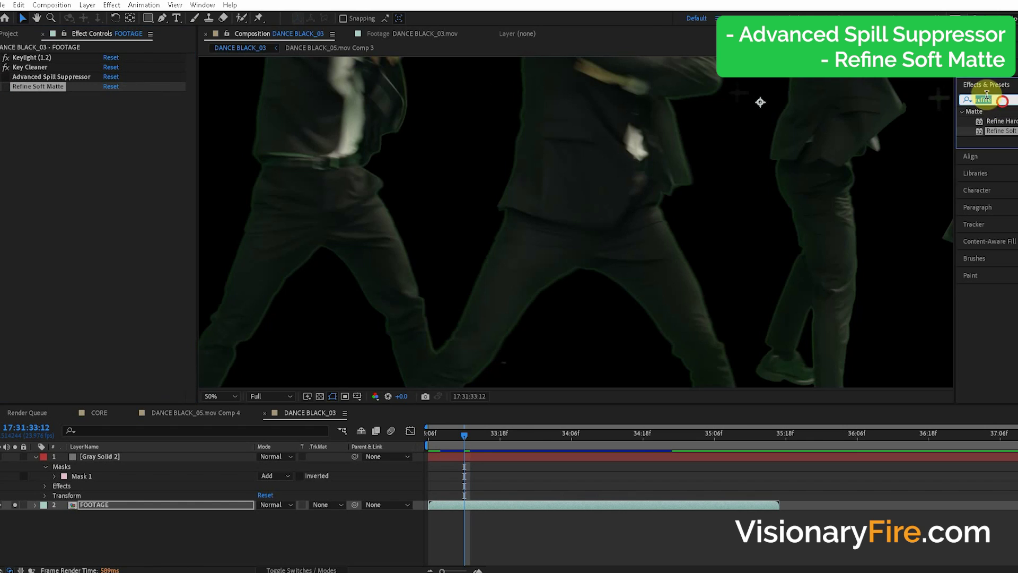
type("keylight")
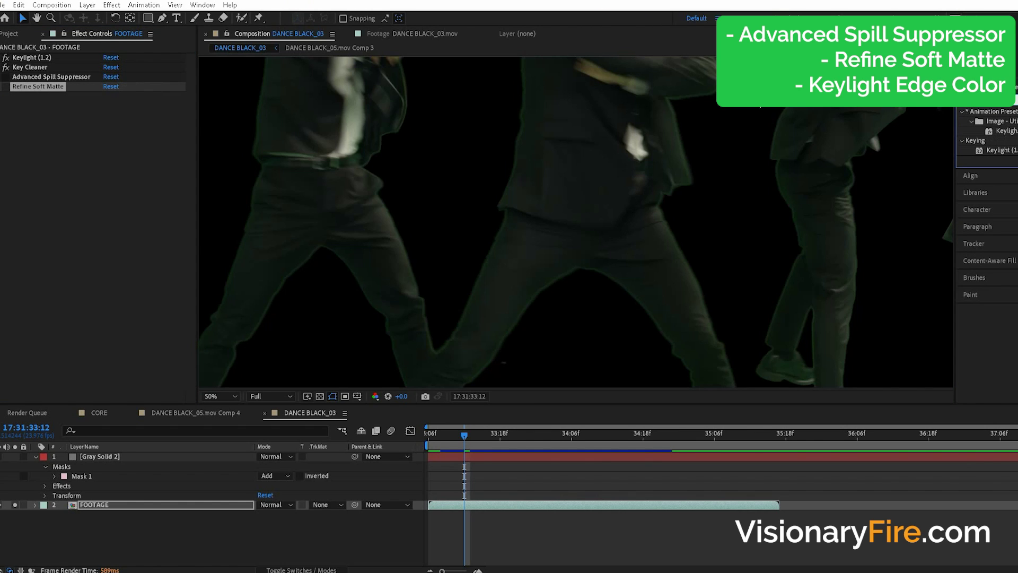
double_click(997, 150)
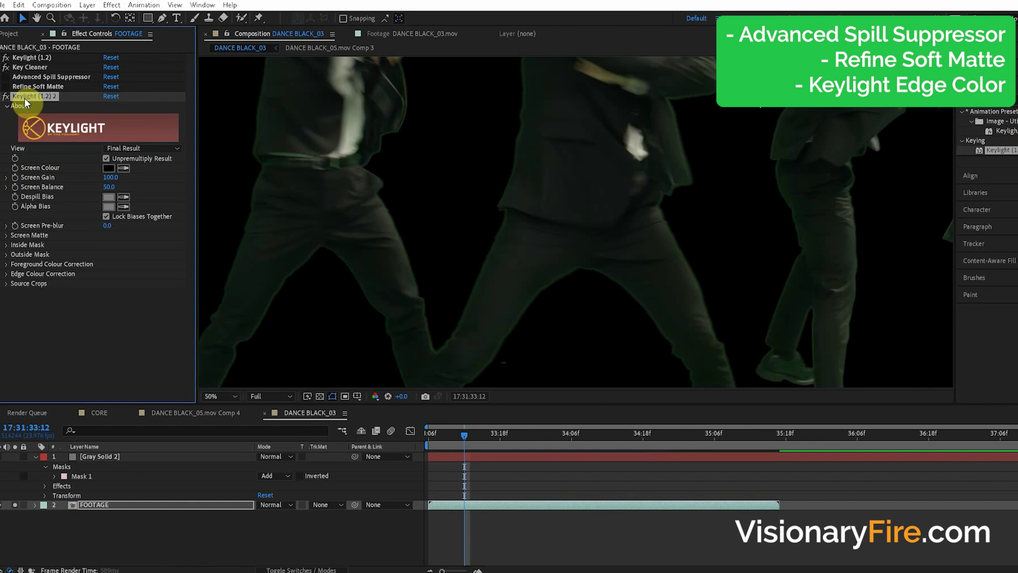
- Enable Edge Colour Correction in the second Keylight effect and inspect the edges around the dancers' legs
left_click(7, 275)
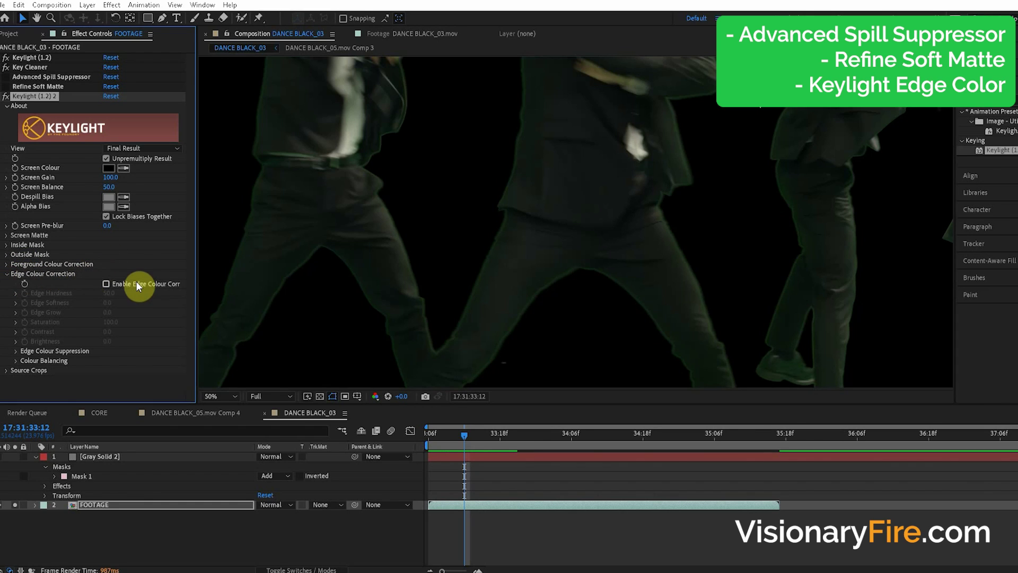
left_click(122, 283)
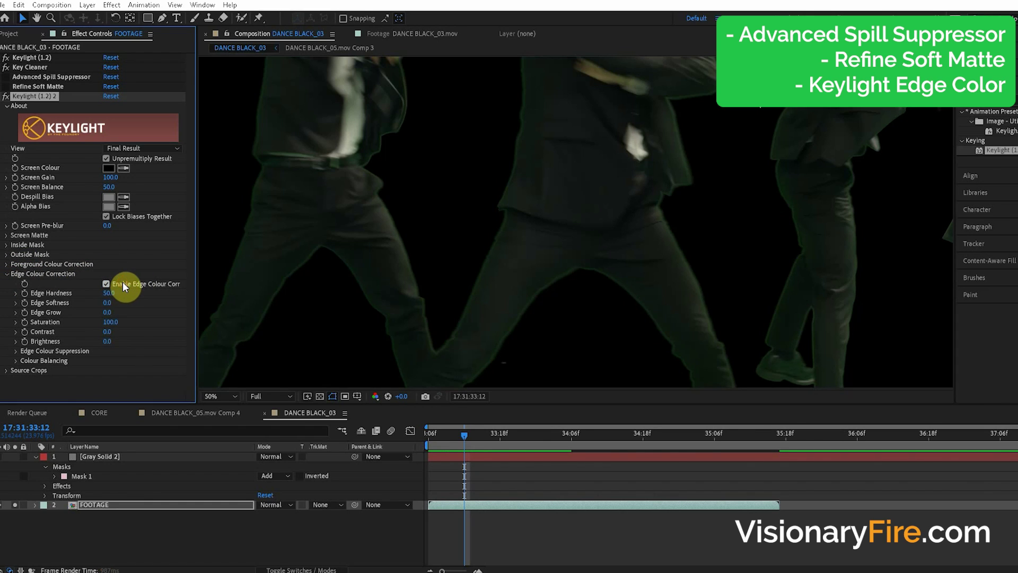
scroll(543, 291, "up", 2)
left_click_drag(546, 317, 598, 225)
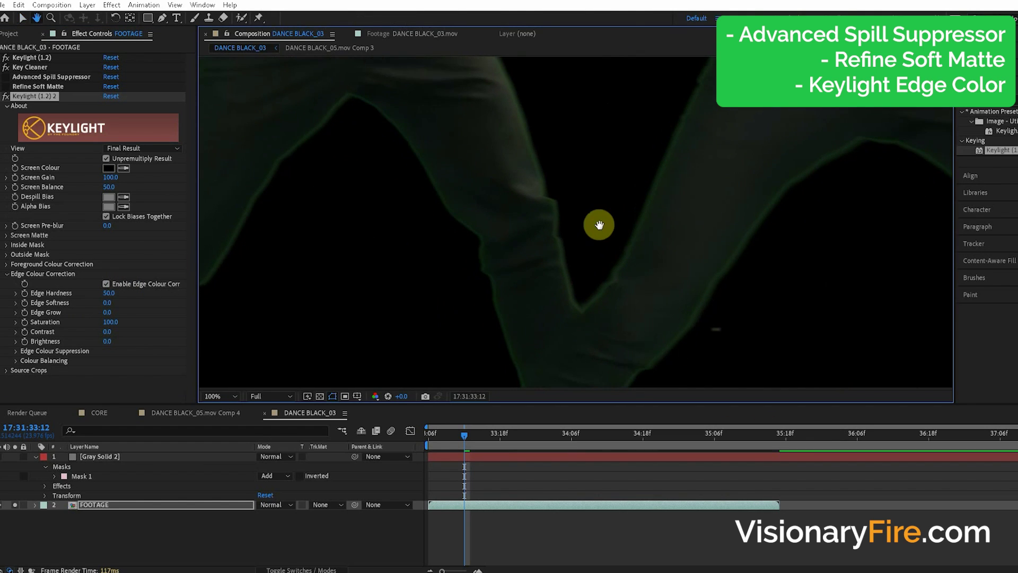
- In the second Keylight's Edge Colour Correction, set Edge Softness to 4.8, Edge Grow to 2.0 and Brightness to -38.0
left_click_drag(108, 342, 95, 345)
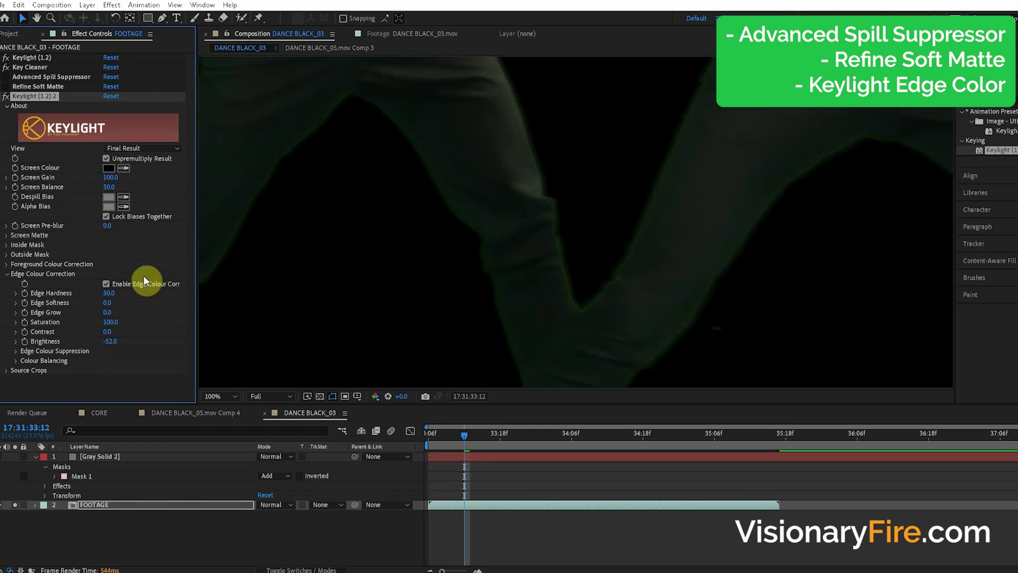
left_click_drag(107, 306, 136, 307)
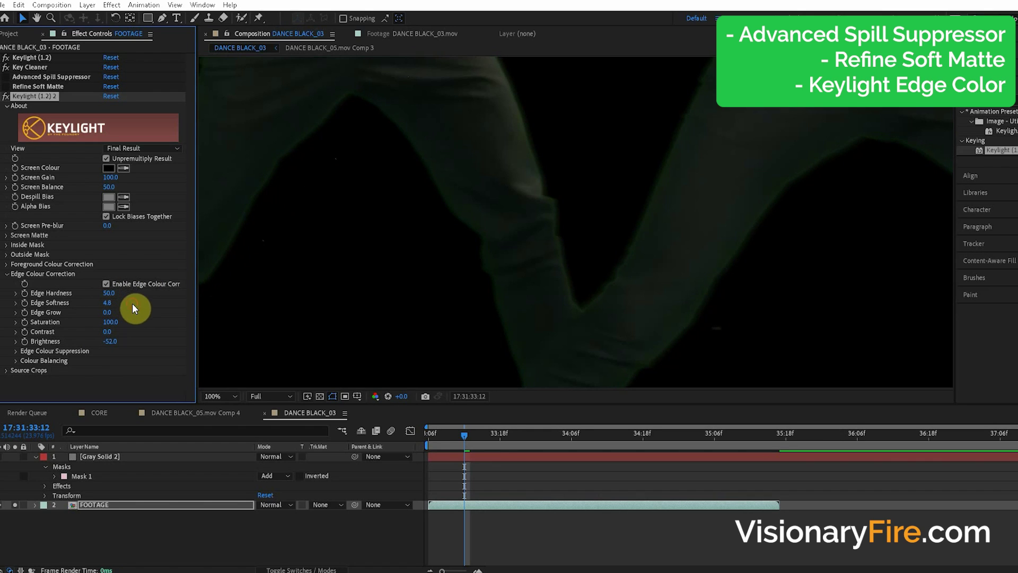
left_click_drag(113, 342, 127, 346)
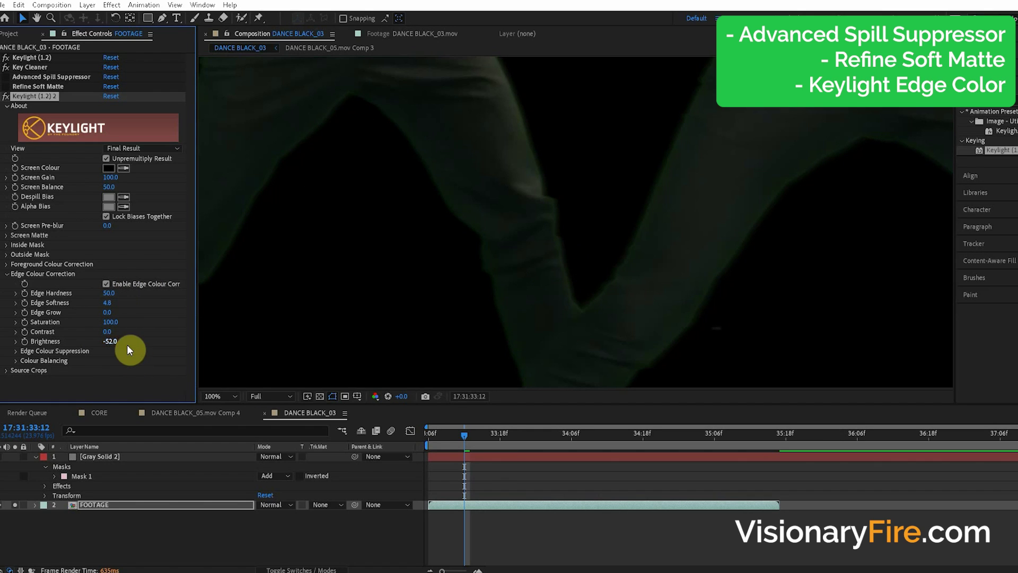
left_click_drag(107, 313, 117, 308)
- Turn on Advanced Spill Suppressor and compare the leg edges with the second Keylight effect off and on
left_click(6, 98)
left_click(7, 97)
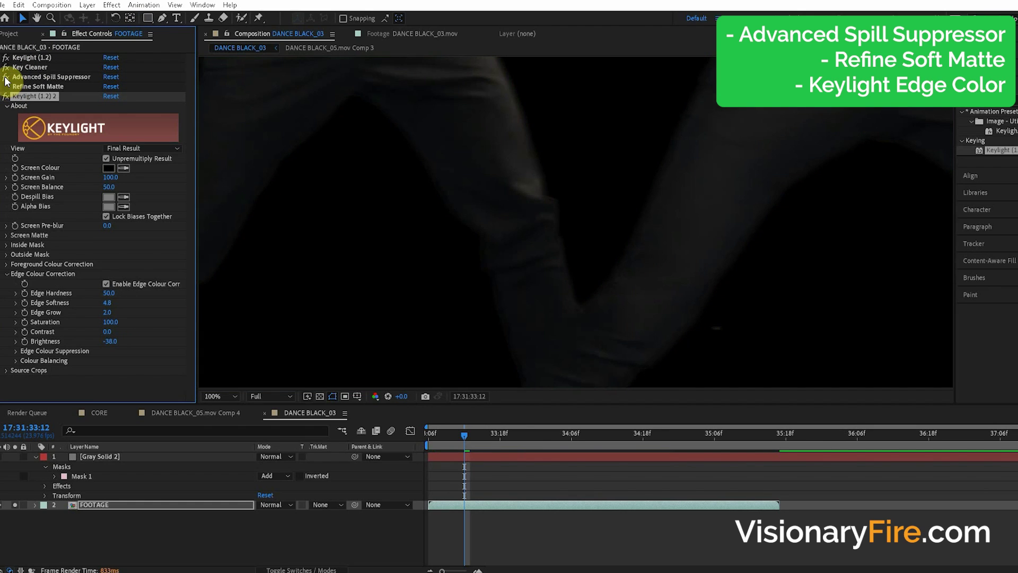
scroll(558, 307, "down", 2)
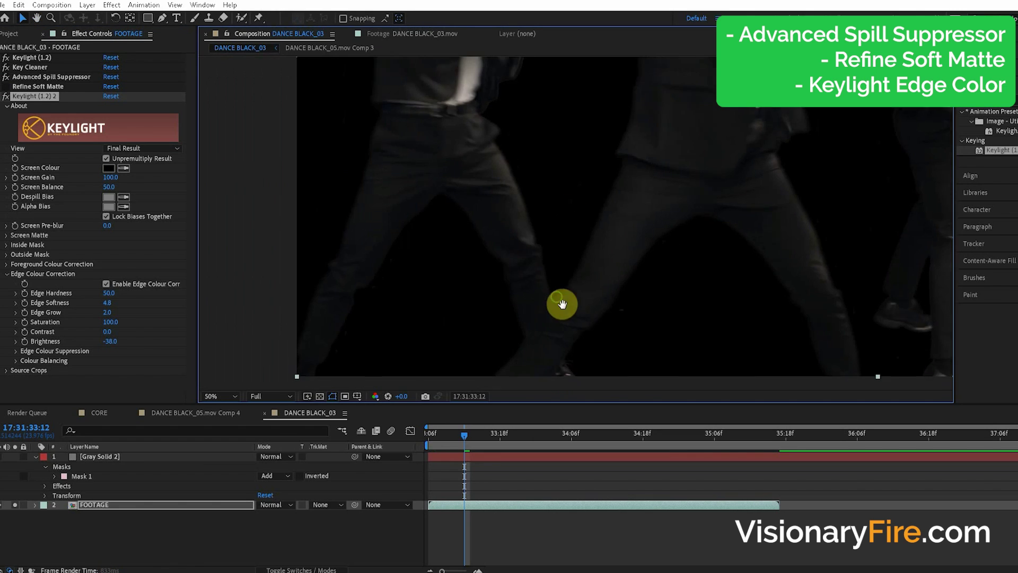
scroll(562, 265, "up", 2)
left_click(4, 98)
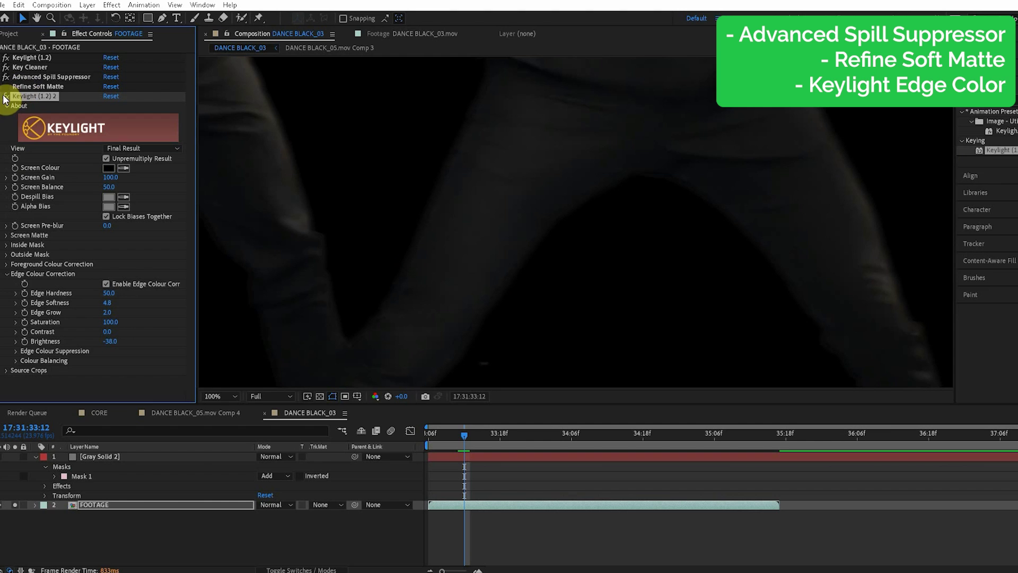
- Show the Gray Solid 2 layer over the dancers and turn off its Fractal Noise and Colorama effects
left_click(97, 456)
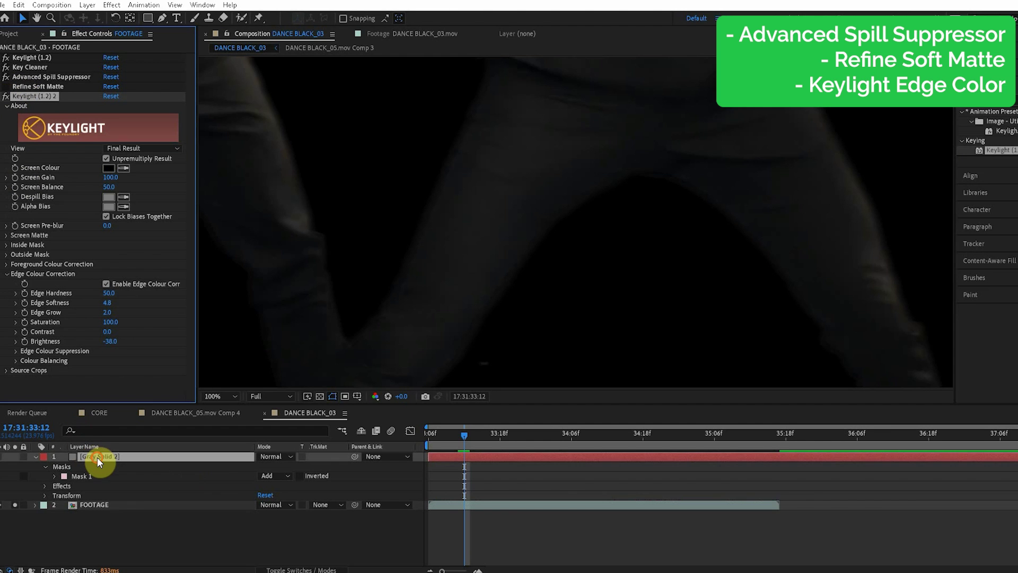
left_click(4, 457)
scroll(583, 291, "down", 2)
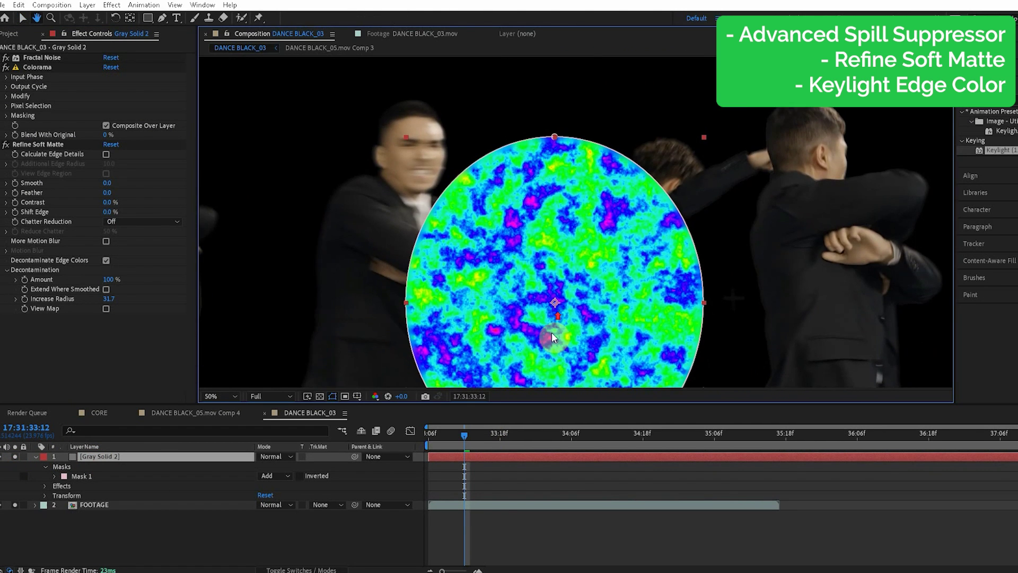
scroll(551, 334, "up", 1)
left_click_drag(424, 227, 498, 260)
left_click_drag(498, 260, 533, 250)
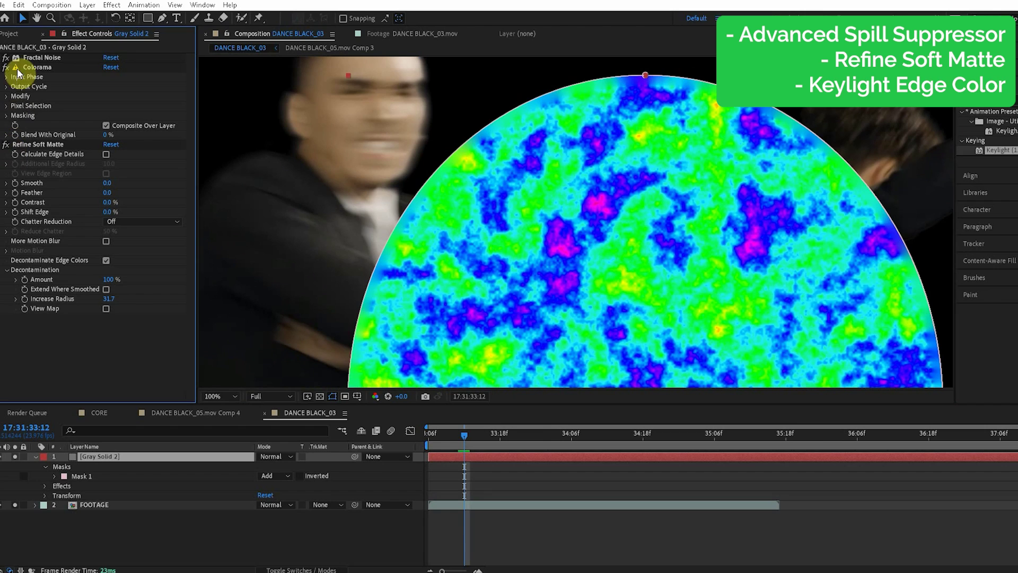
left_click_drag(6, 57, 5, 84)
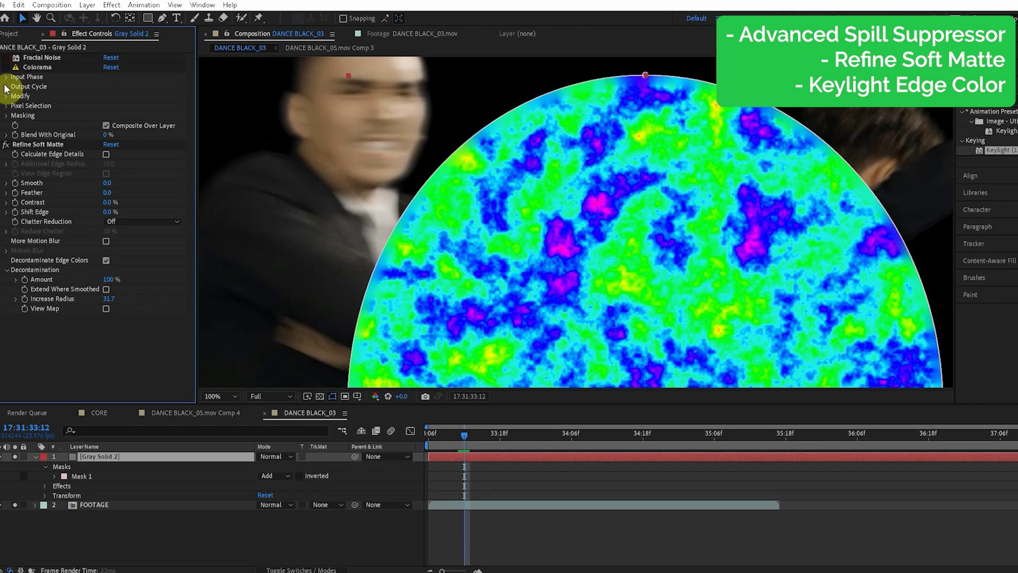
- In Keylight's Edge Colour Correction on Gray Solid 2, set Edge Grow to 16.3, Edge Softness to 24.8 and Brightness to 46.0
scroll(121, 337, "down", 5)
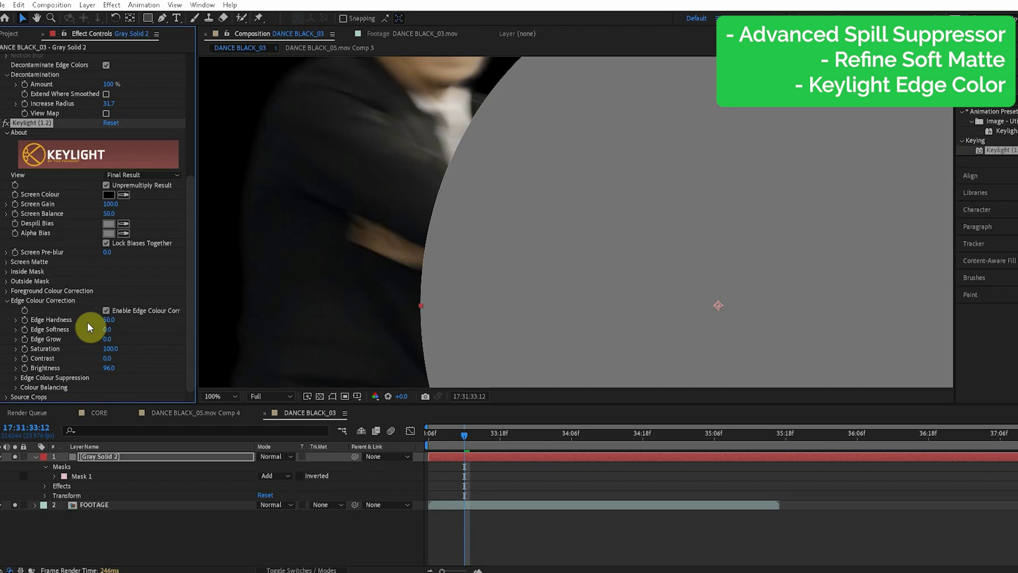
left_click_drag(108, 333, 268, 336)
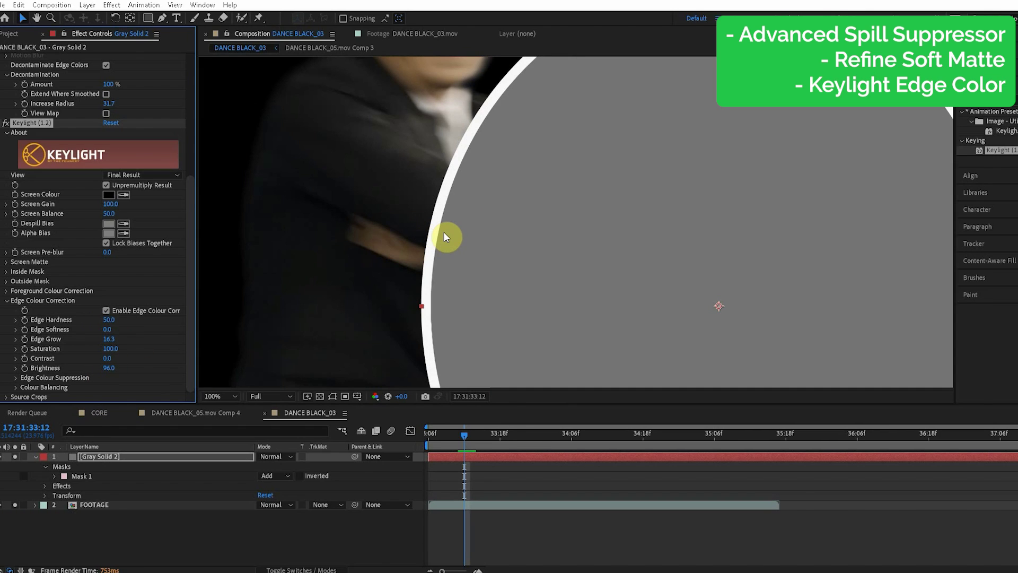
left_click_drag(106, 329, 169, 329)
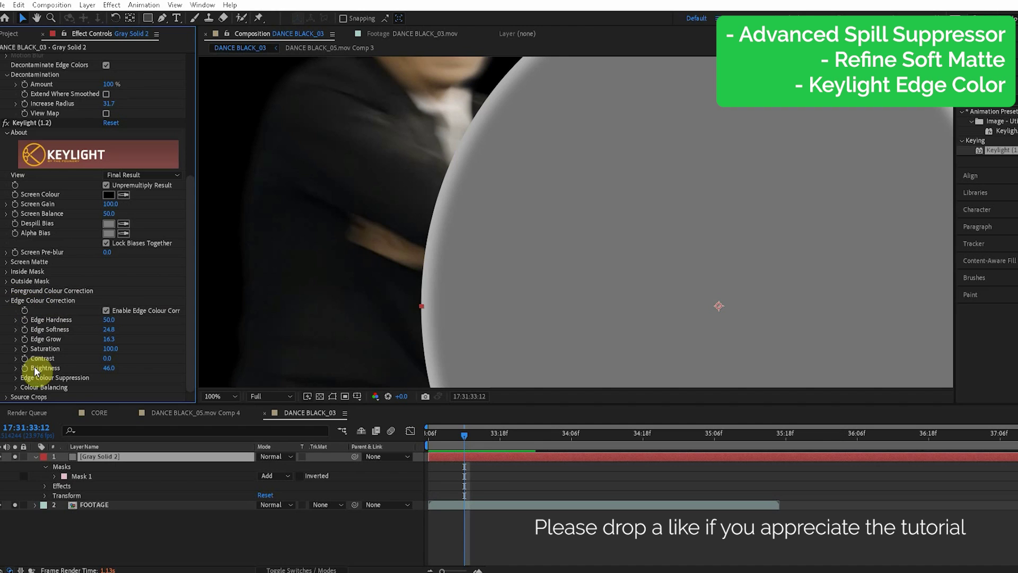
- Tint the circle's edge purple with Keylight's edge Colour Balancing, using Hue 277.9 and Sat 9.1
left_click(16, 387)
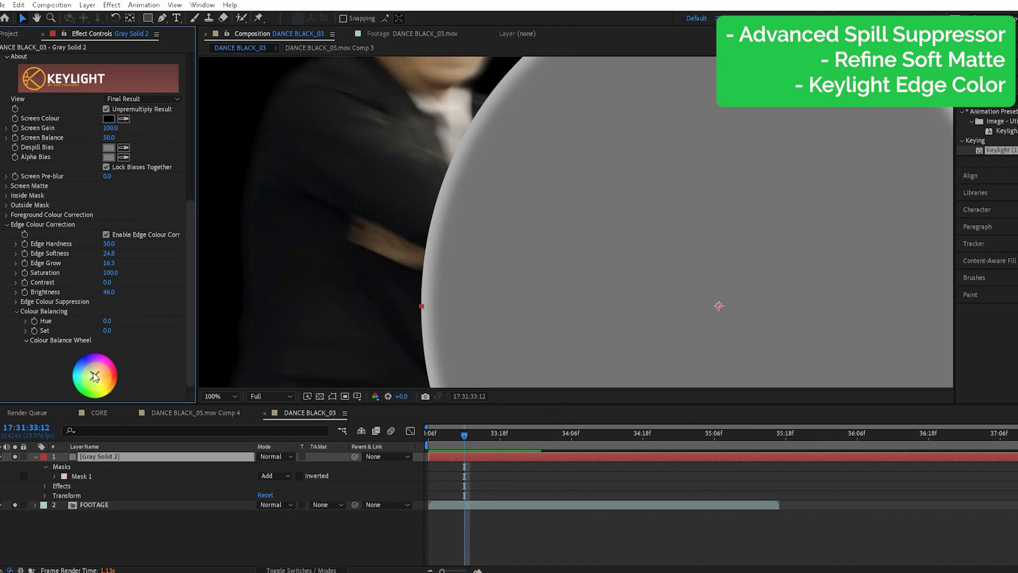
left_click_drag(272, 267, 347, 261)
left_click_drag(594, 269, 566, 276)
left_click_drag(94, 375, 96, 365)
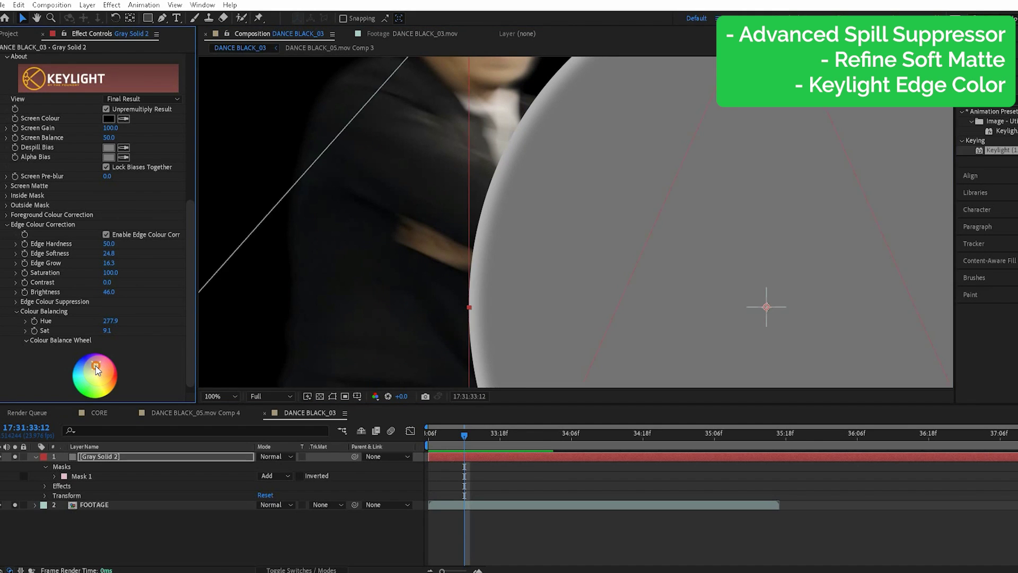
left_click_drag(580, 170, 544, 252)
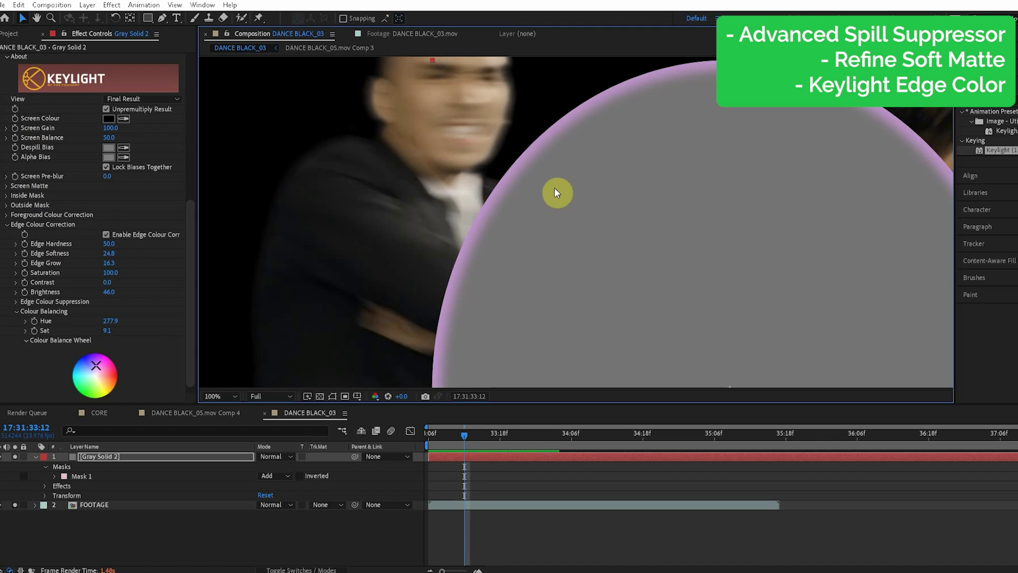
- Compare the circle's edge with the Keylight effect off and on
scroll(541, 212, "up", 2)
scroll(68, 114, "up", 3)
left_click(2, 123)
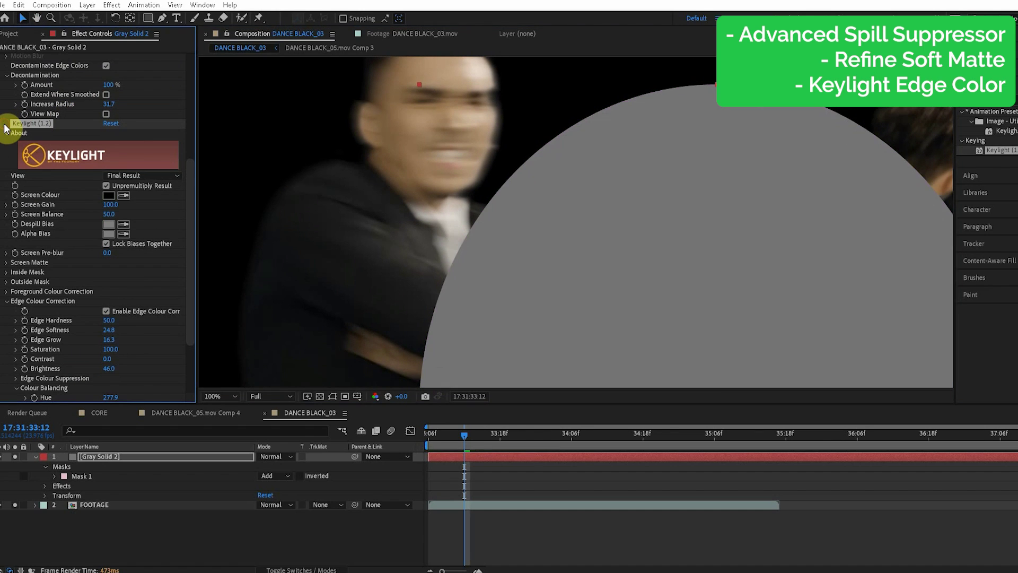
left_click(3, 124)
left_click(4, 125)
left_click(4, 127)
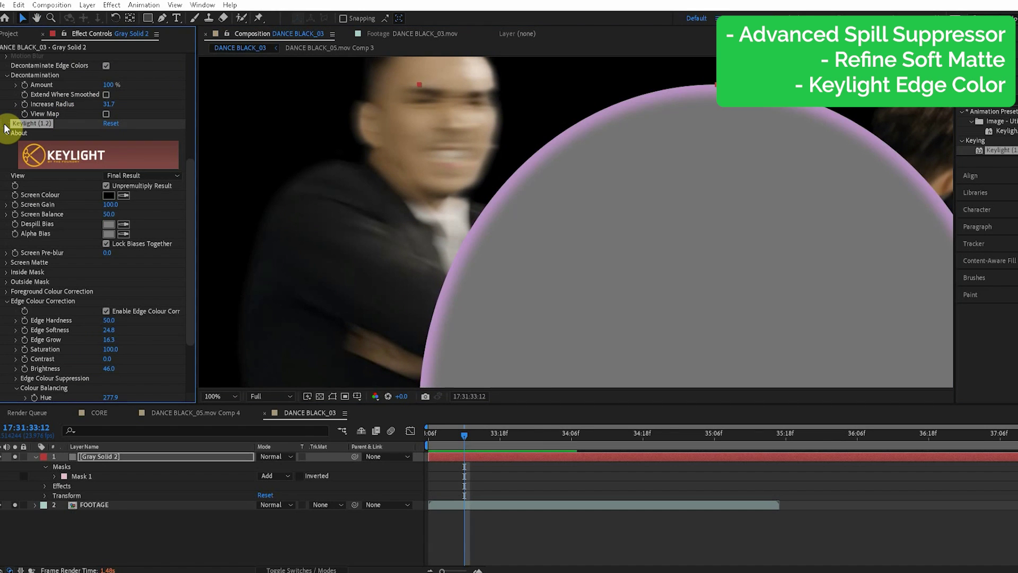
left_click(5, 128)
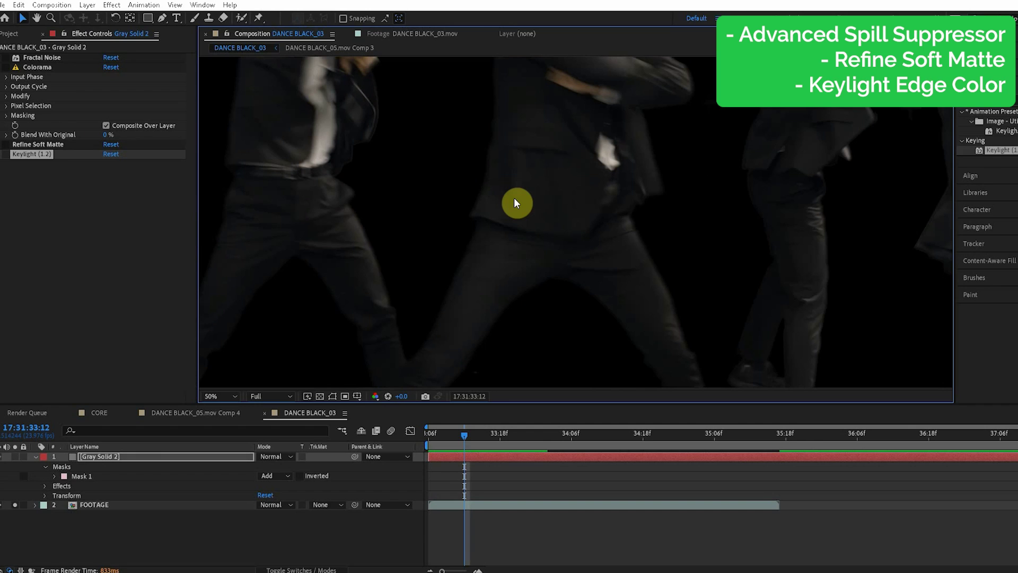
- Turn off Advanced Spill Suppressor and the second Keylight effect on the FOOTAGE layer and inspect the dancers' edges
left_click(83, 504)
left_click(5, 96)
left_click(5, 76)
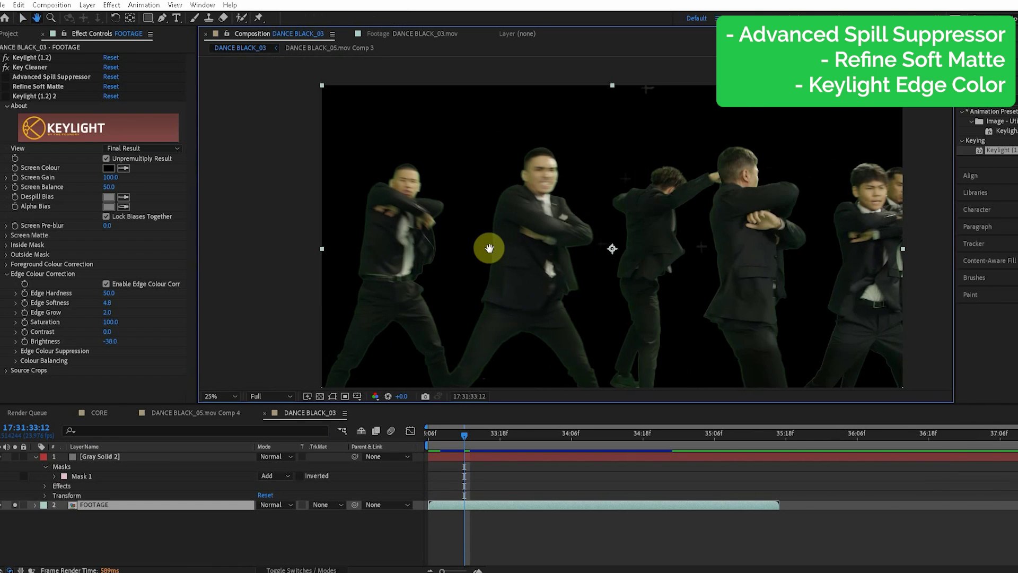
scroll(575, 245, "up", 1)
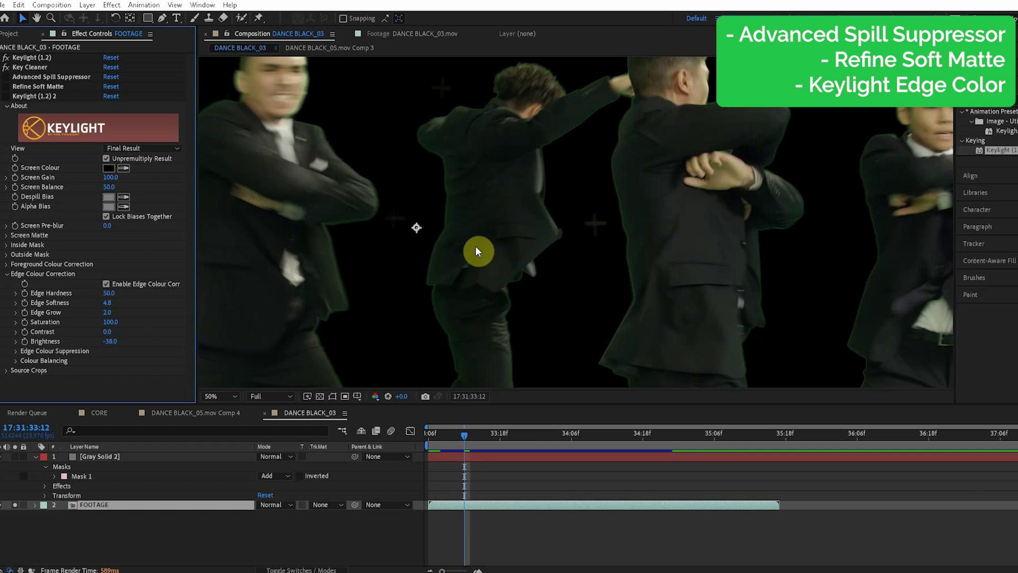
left_click(514, 233)
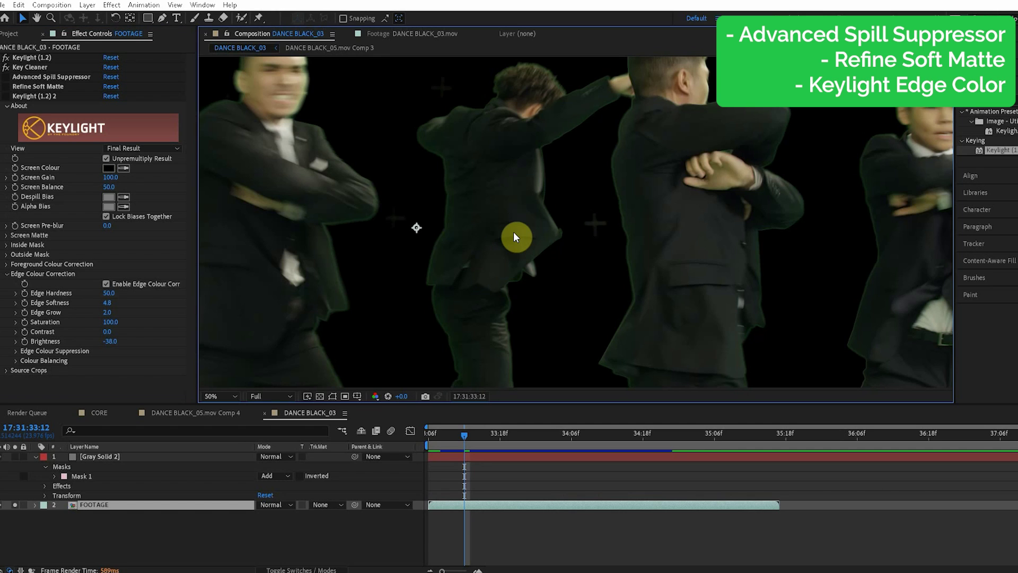
- Apply Change Color to the FOOTAGE layer and sample the green leg edge as its Color To Change
left_click(10, 119)
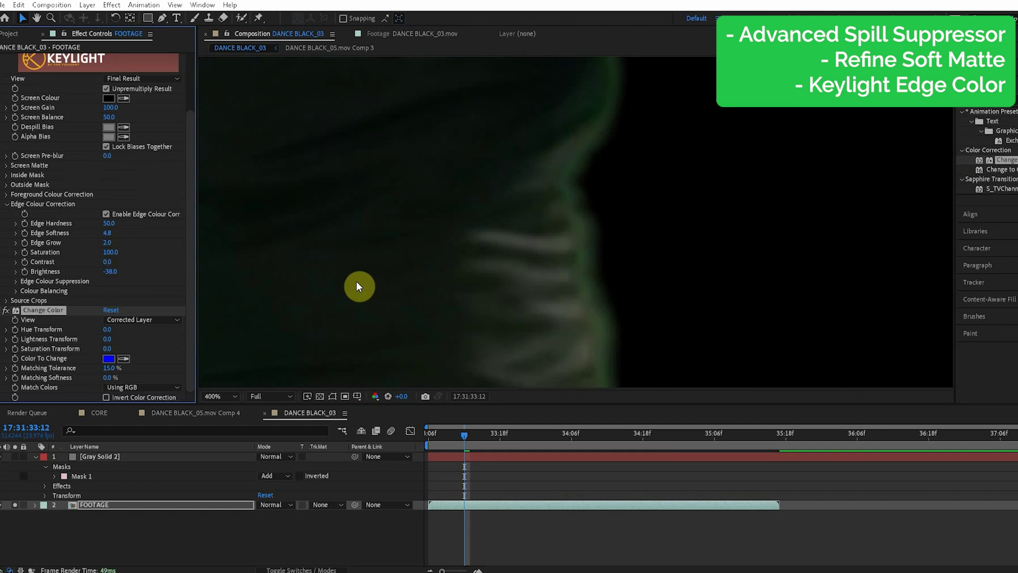
scroll(356, 286, "down", 2)
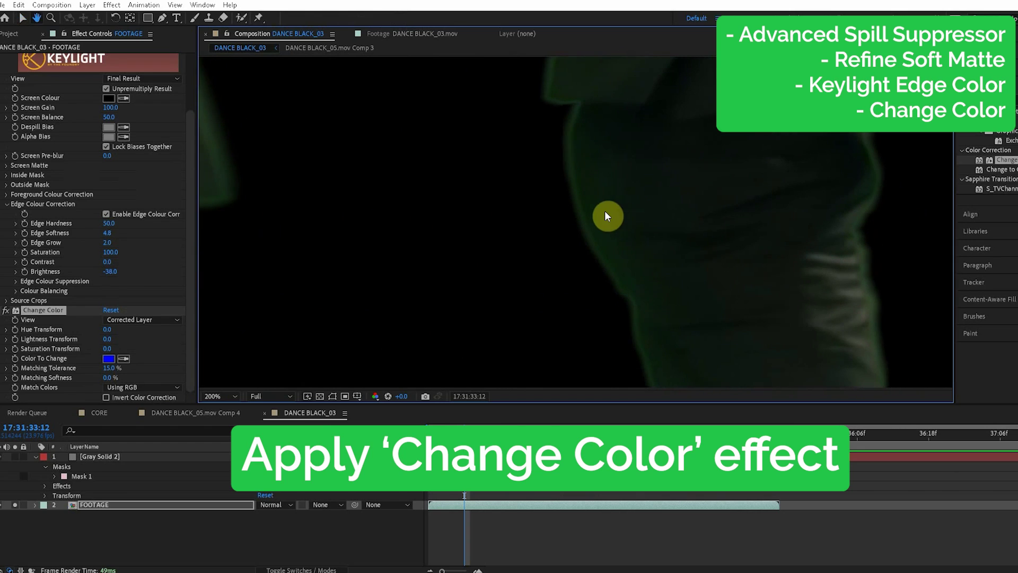
left_click(125, 359)
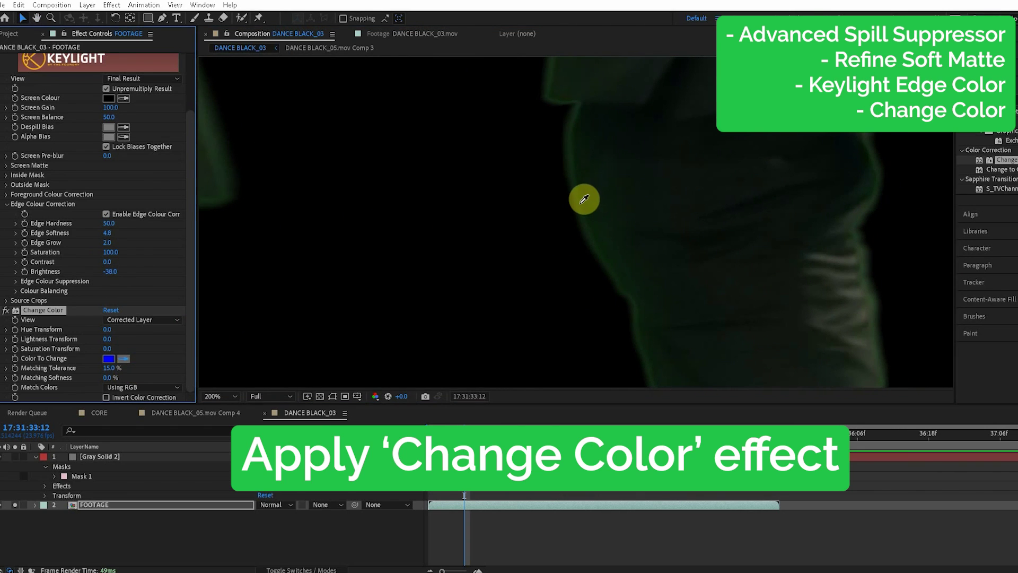
- Display Change Color's Color Correction Mask and match colors Using Chroma
left_click(141, 319)
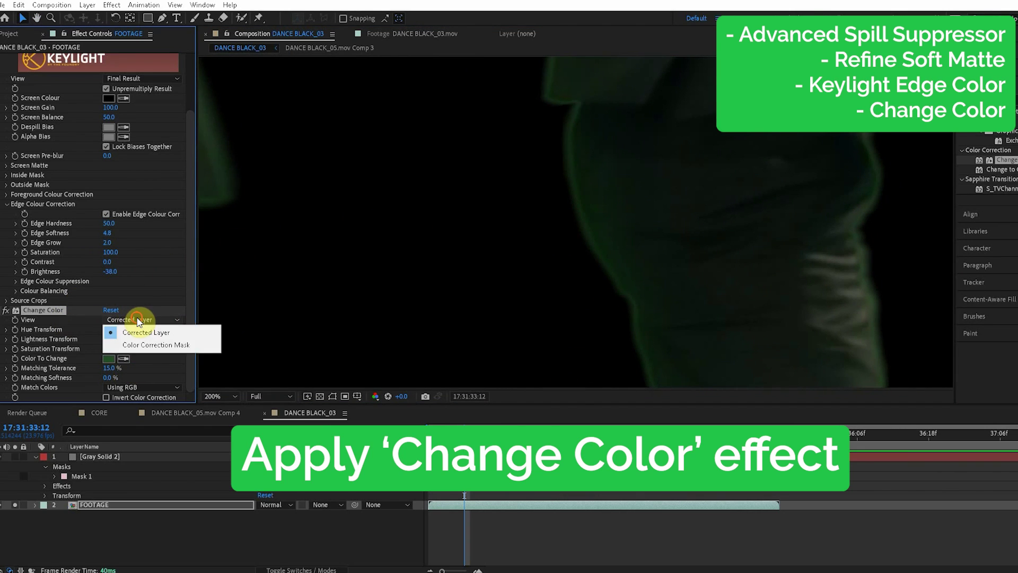
left_click(141, 343)
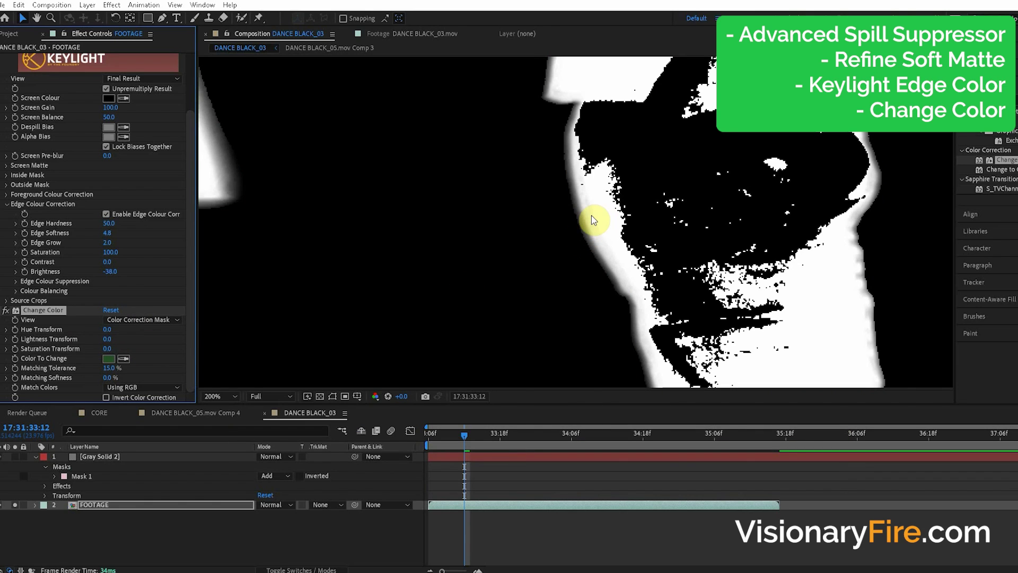
left_click(141, 388)
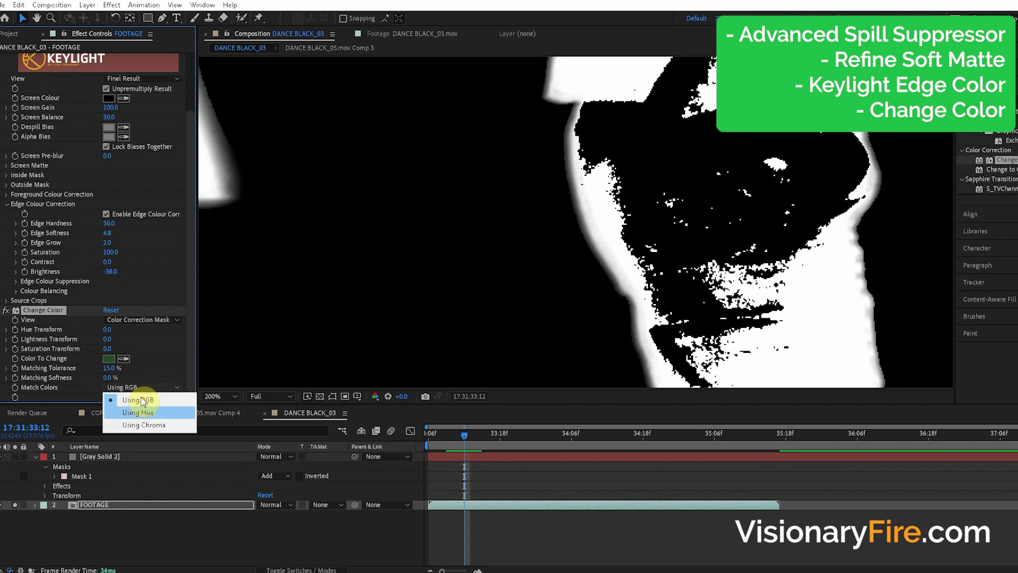
left_click(145, 425)
- Narrow the Change Color mask to the dancers' edges with Matching Tolerance 0.0% and Matching Softness 0.5%
left_click_drag(107, 368, 31, 369)
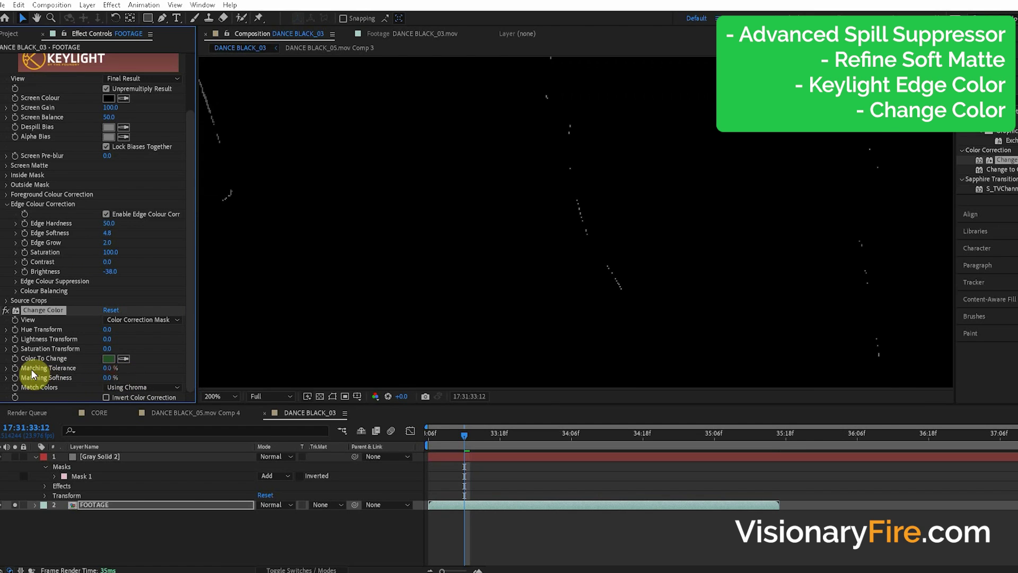
left_click(109, 378)
left_click_drag(109, 377, 111, 379)
scroll(880, 248, "down", 2)
key("h")
left_click_drag(878, 247, 602, 329)
scroll(601, 328, "up", 2)
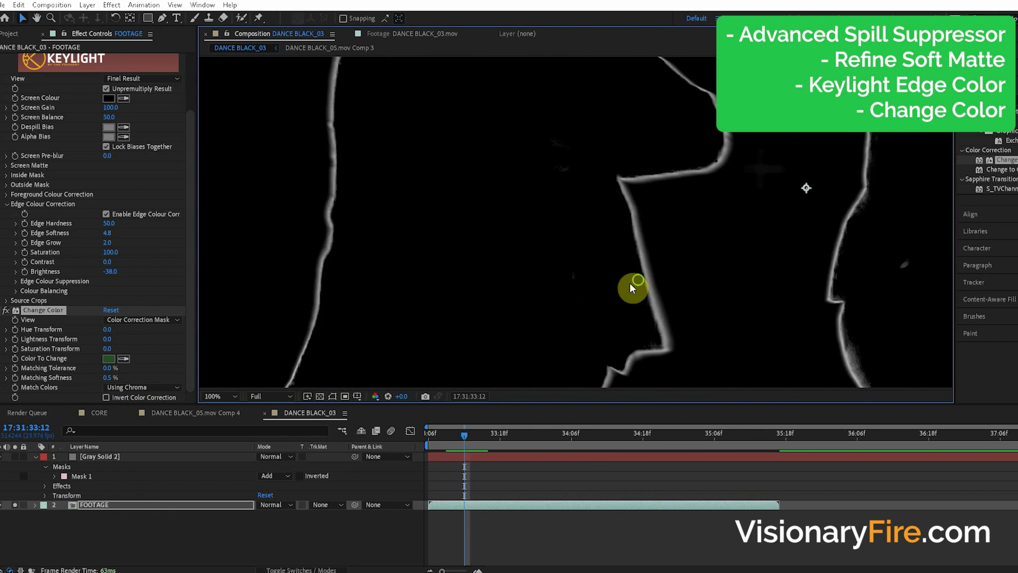
- Switch the Change Color view back to Corrected Layer and inspect the suit edges
key("v")
left_click(142, 320)
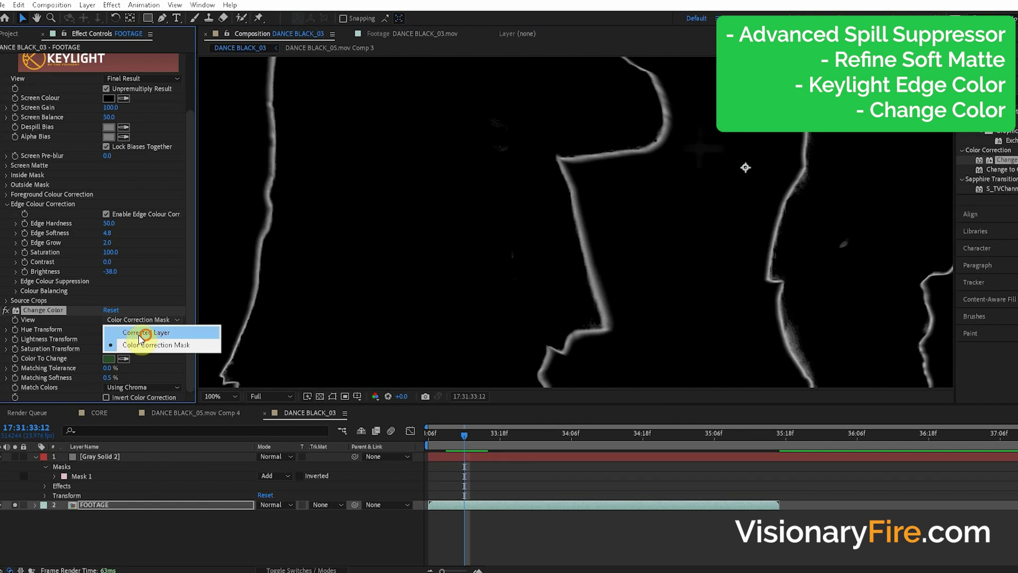
left_click(146, 332)
key("h")
left_click_drag(428, 291, 440, 253)
key("v")
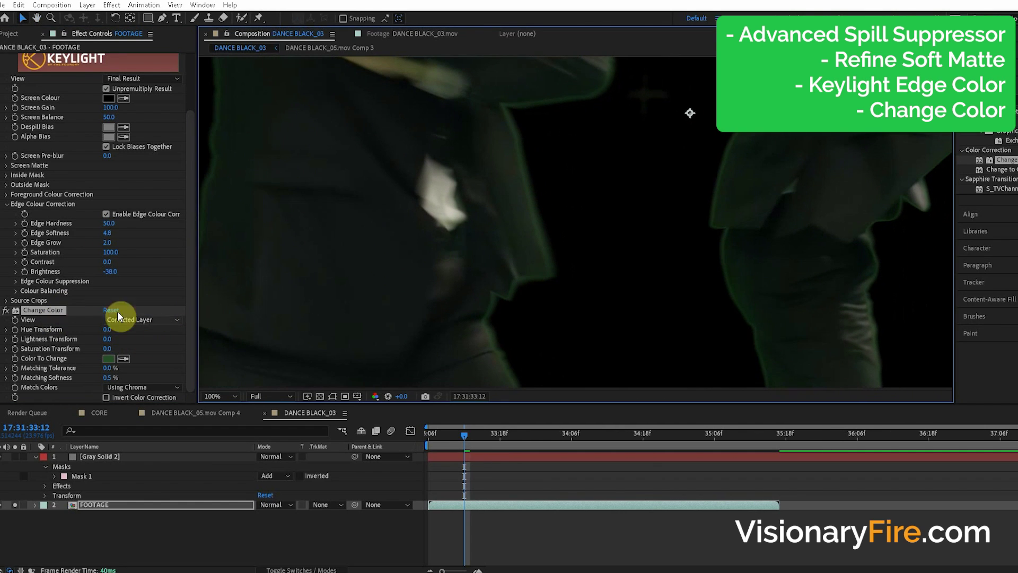
- In Change Color, set Hue Transform to 136.0, Lightness Transform to -12.0 and Matching Softness to 0.7%
left_click_drag(108, 330, 180, 324)
left_click_drag(562, 313, 498, 188)
left_click_drag(109, 340, 104, 342)
scroll(634, 313, "down", 2)
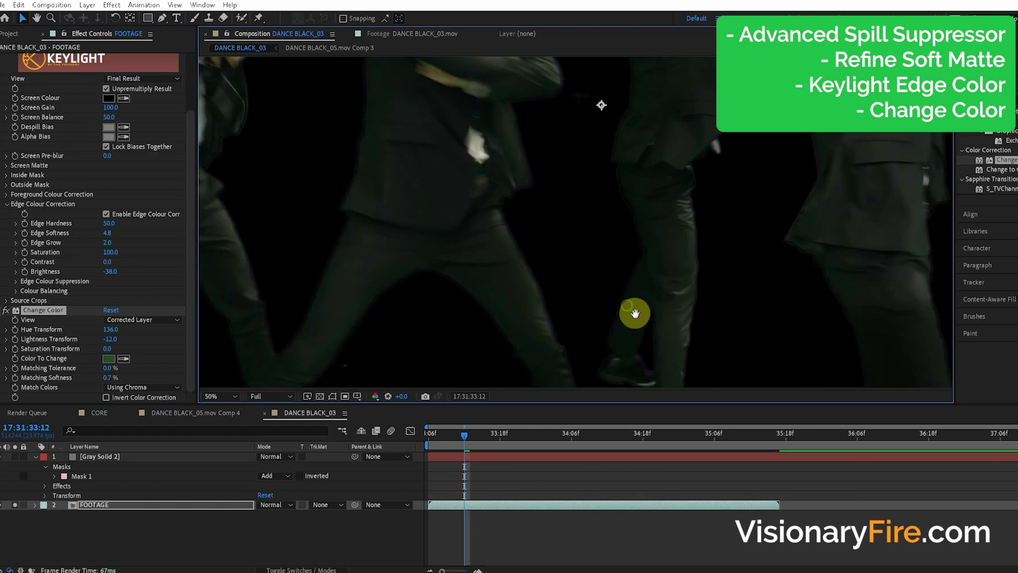
- Reveal Change Color's Compositing Options in the timeline and reduce its Effect Opacity to 56%
double_click(40, 311)
scroll(95, 522, "down", 4)
left_click(98, 525)
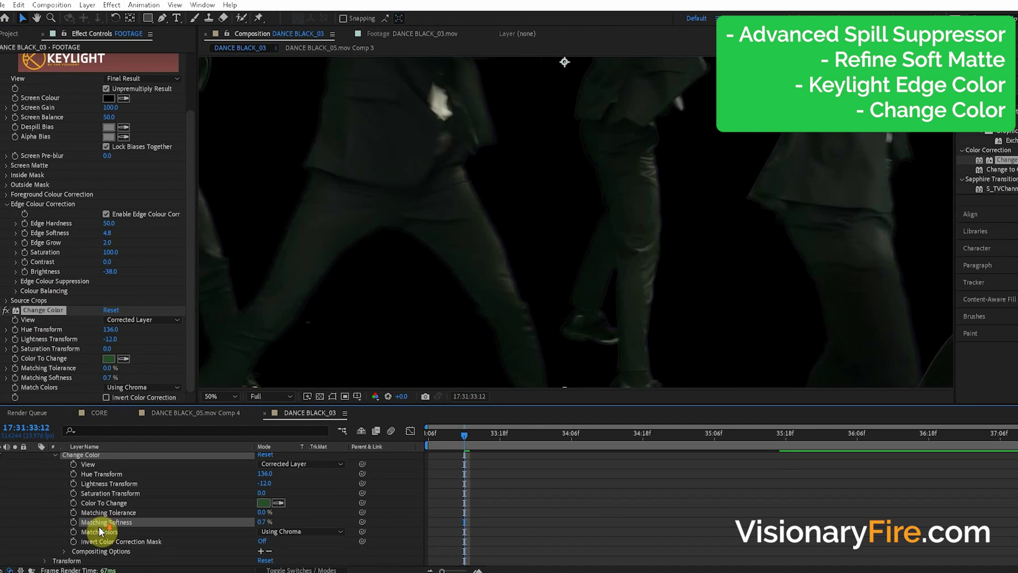
scroll(71, 494, "up", 1)
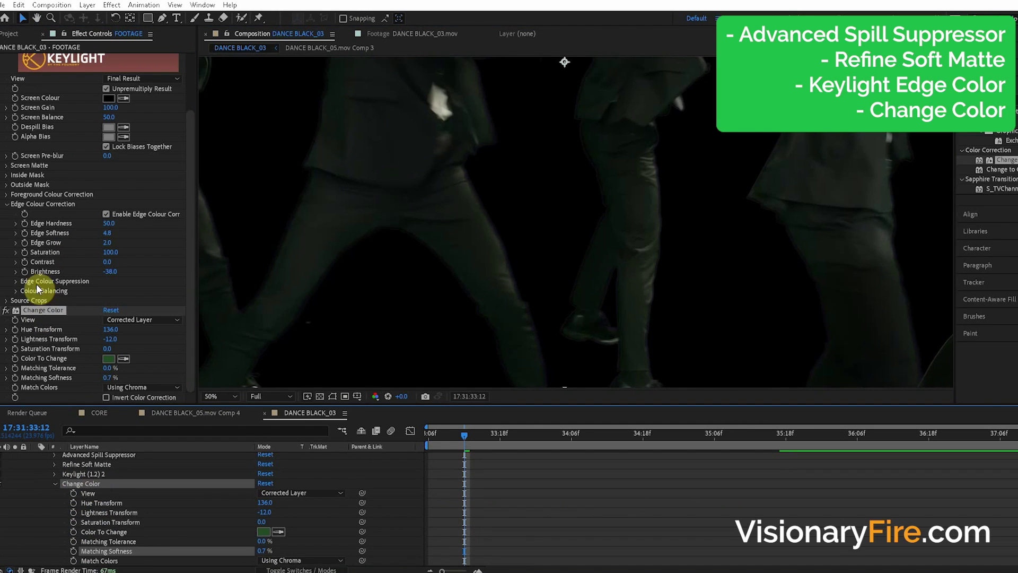
scroll(106, 503, "down", 3)
left_click(64, 552)
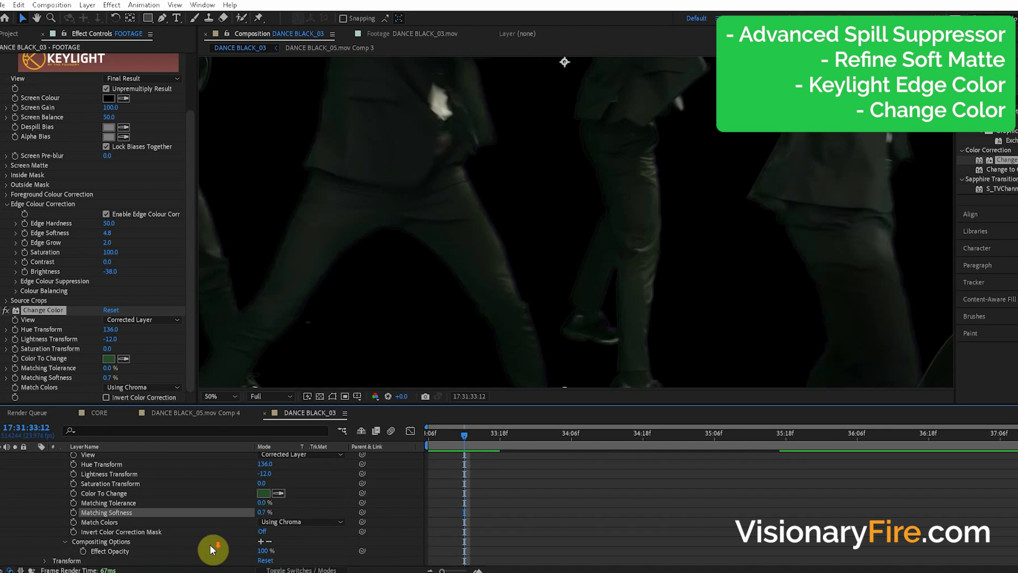
left_click_drag(264, 551, 239, 552)
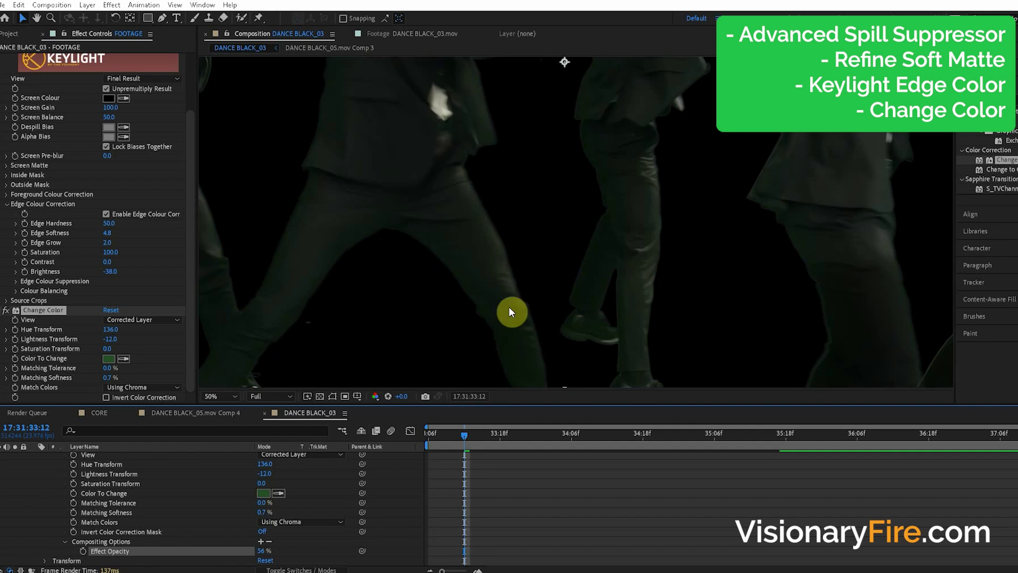
- Compare the dancers' leg edges with the Change Color effect off and on
left_click_drag(564, 302, 722, 313)
scroll(412, 254, "up", 1)
left_click_drag(464, 266, 532, 260)
left_click(6, 310)
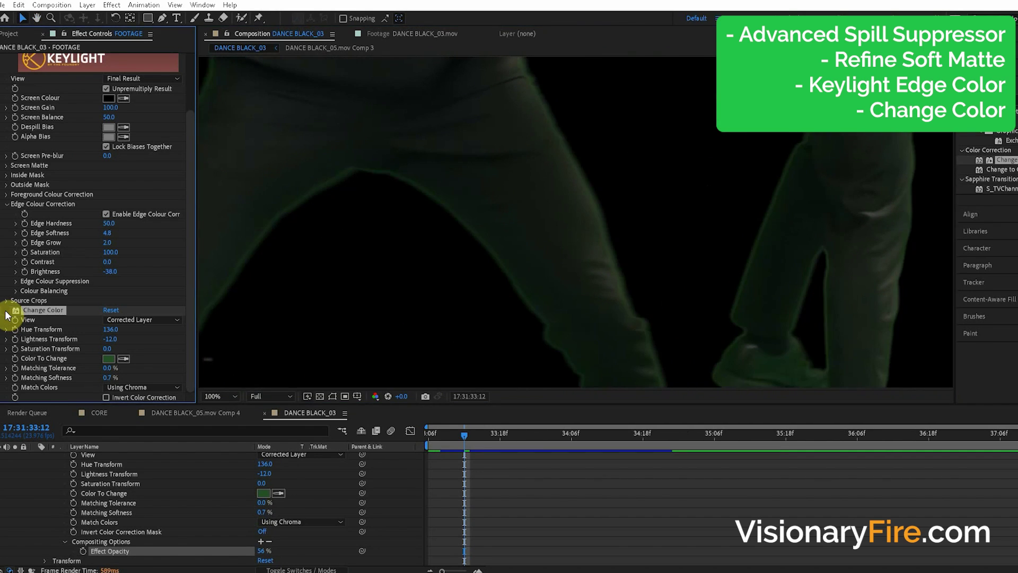
left_click(6, 311)
left_click(6, 311)
left_click(6, 311)
left_click(5, 311)
left_click(7, 310)
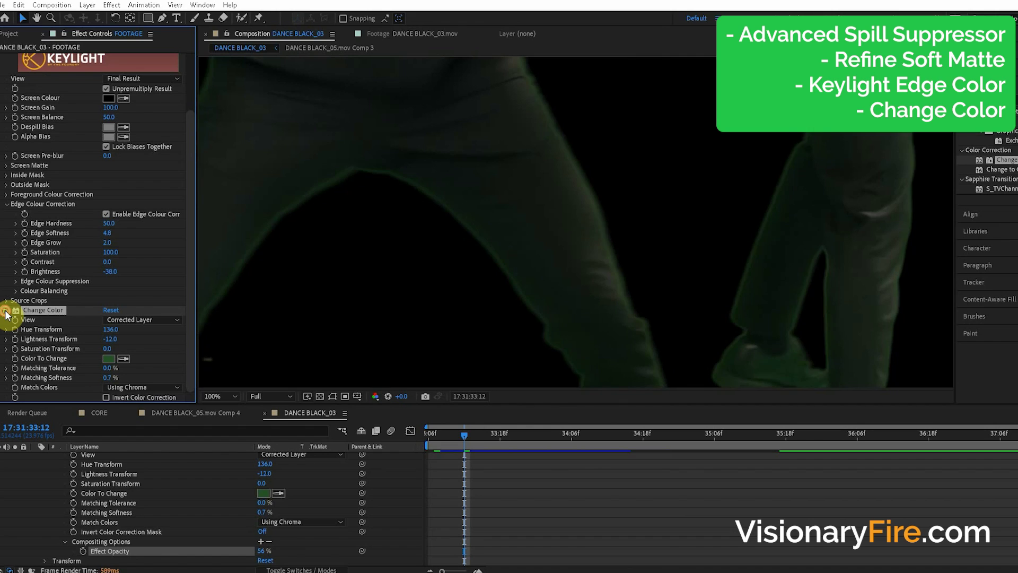
left_click(6, 310)
left_click(6, 315)
left_click(6, 315)
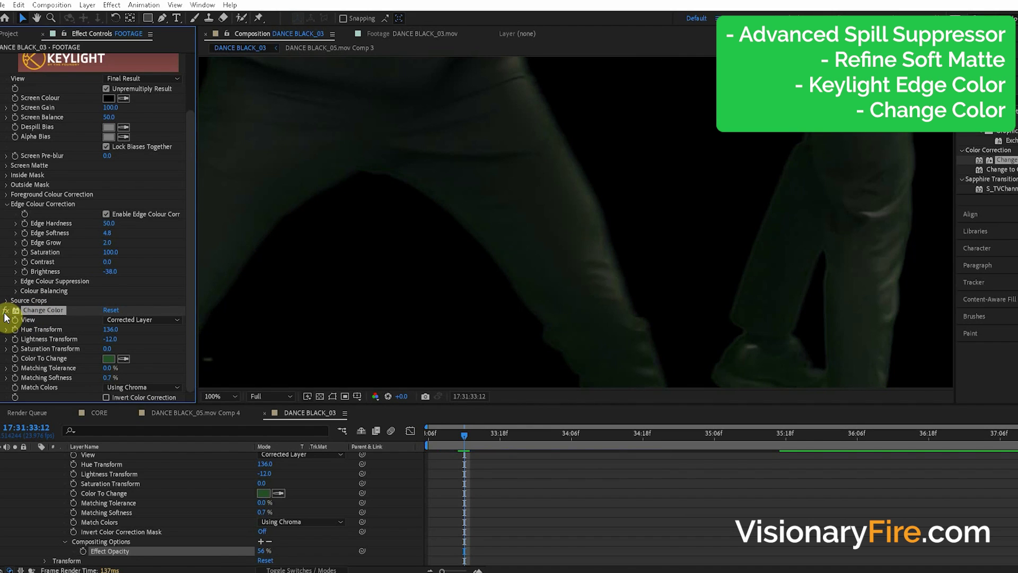
left_click(5, 315)
left_click(5, 315)
left_click(6, 313)
- Darken the corrected leg edges by setting Change Color's Lightness Transform to -20.7
left_click_drag(789, 274, 626, 228)
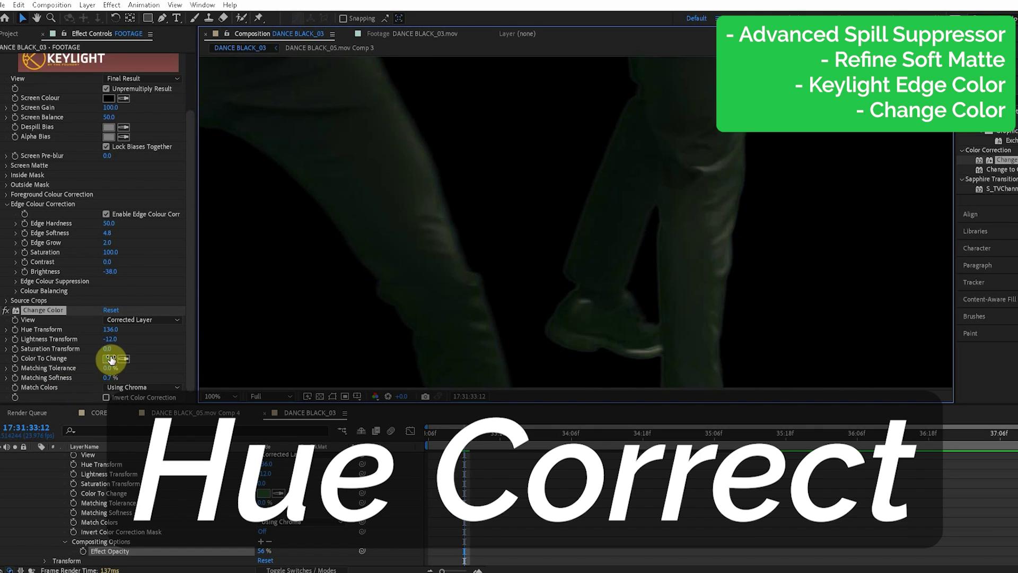
left_click_drag(127, 360, 126, 359)
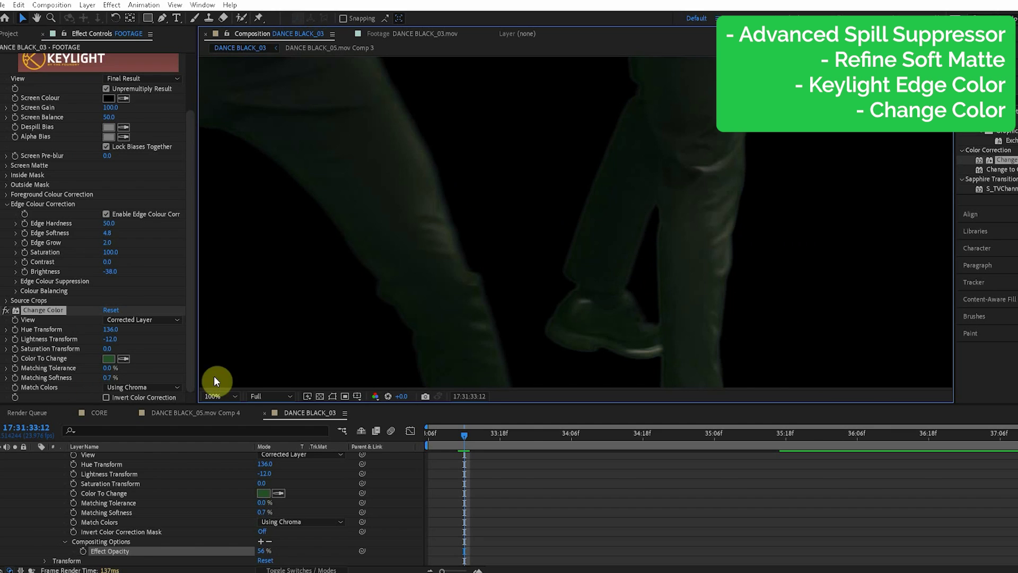
left_click_drag(110, 339, 68, 349)
left_click_drag(701, 259, 789, 216)
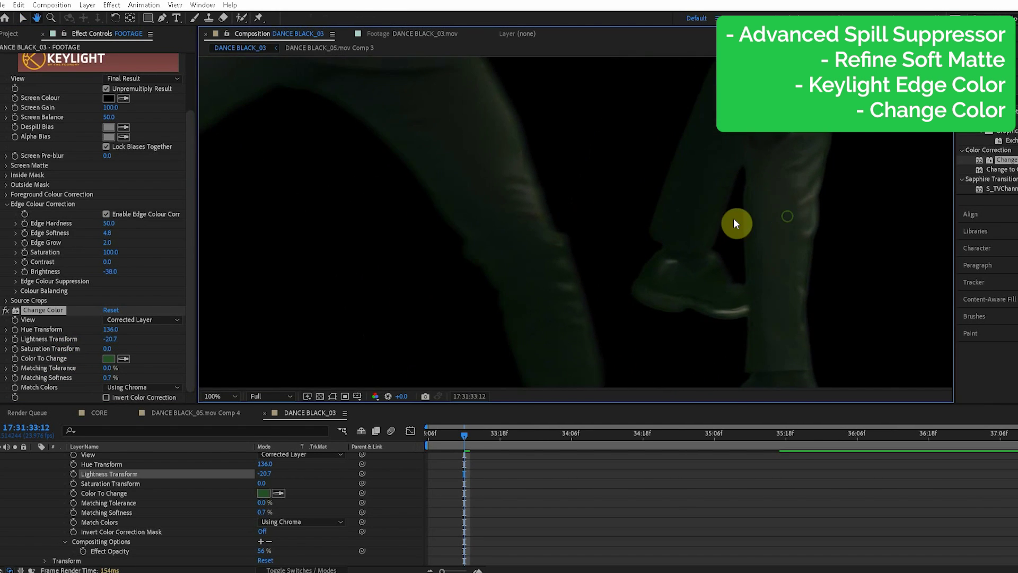
- Move Advanced Spill Suppressor below Change Color in the FOOTAGE layer's effect order
left_click_drag(610, 225, 785, 281)
scroll(33, 244, "up", 3)
left_click(0, 97)
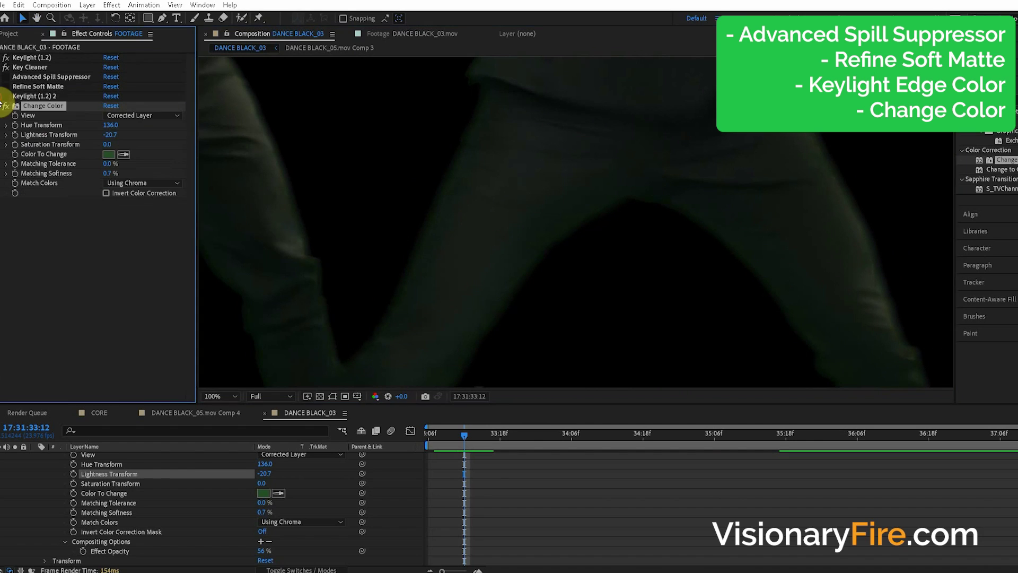
left_click_drag(36, 80, 22, 204)
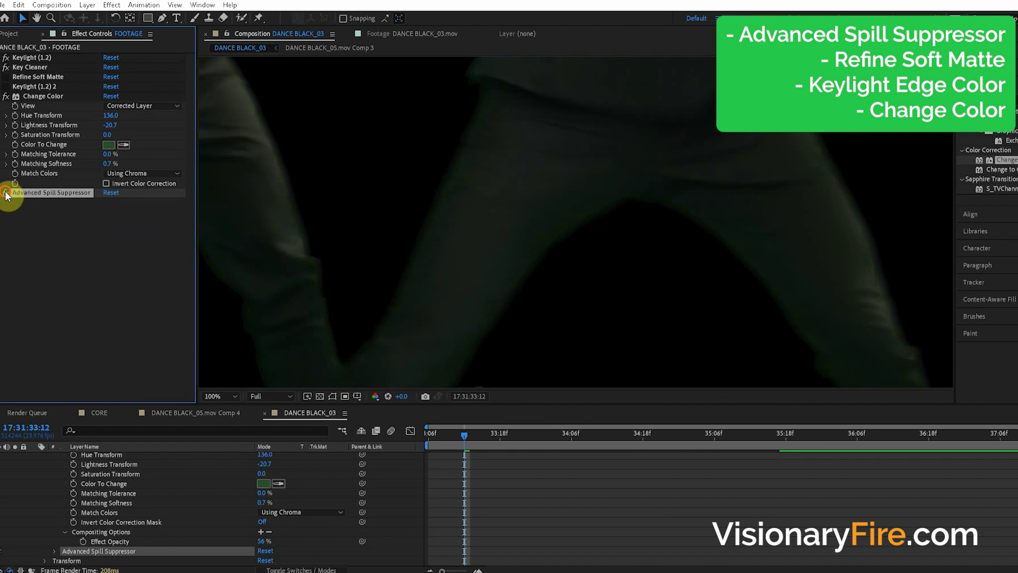
- Inspect the dancers' leg, jacket and face edges with Change Color and Advanced Spill Suppressor applied
left_click_drag(730, 312, 671, 241)
scroll(592, 193, "down", 1)
left_click_drag(425, 164, 523, 320)
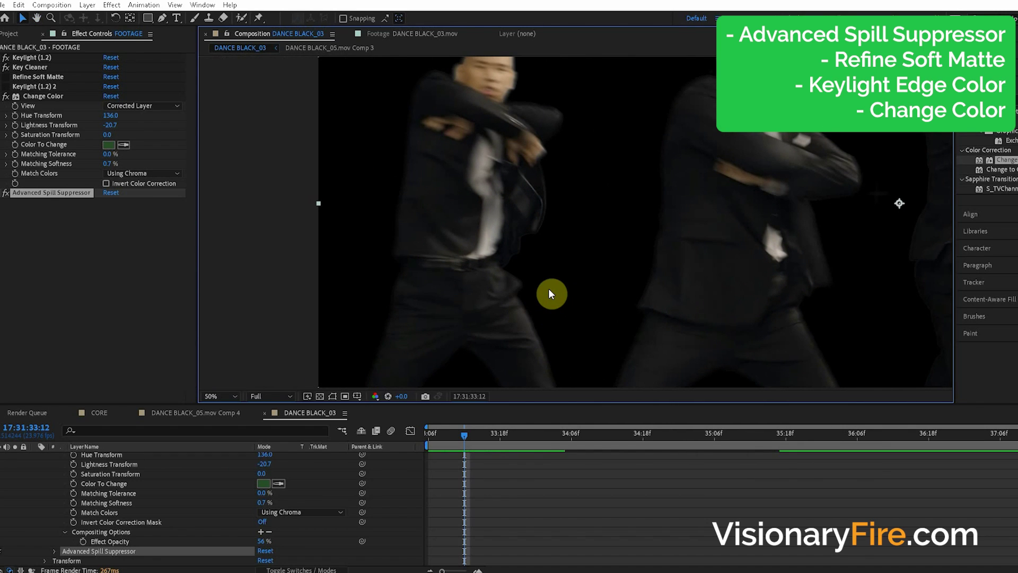
scroll(658, 320, "up", 2)
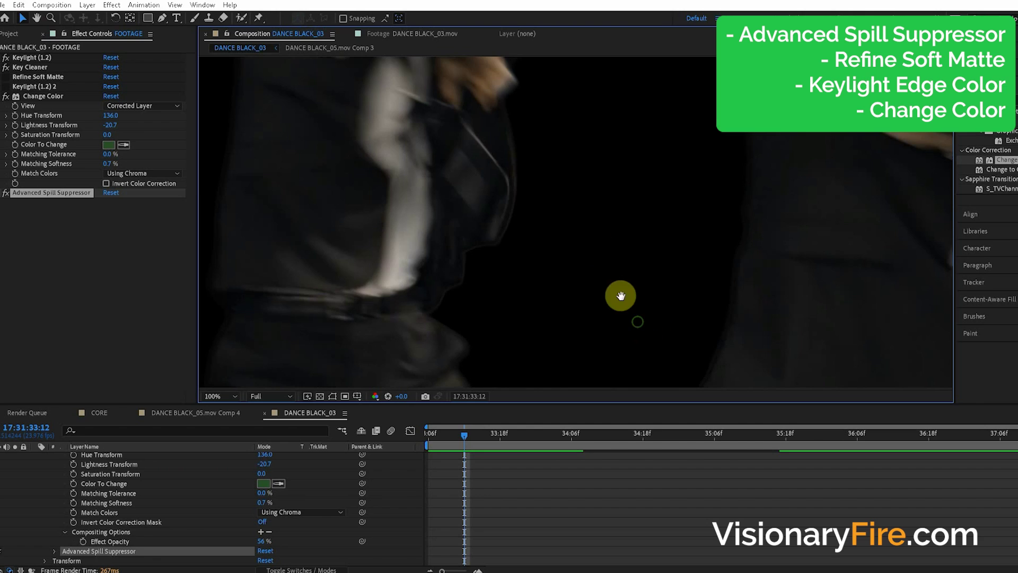
left_click_drag(620, 295, 584, 222)
left_click_drag(497, 296, 706, 339)
left_click_drag(450, 236, 683, 283)
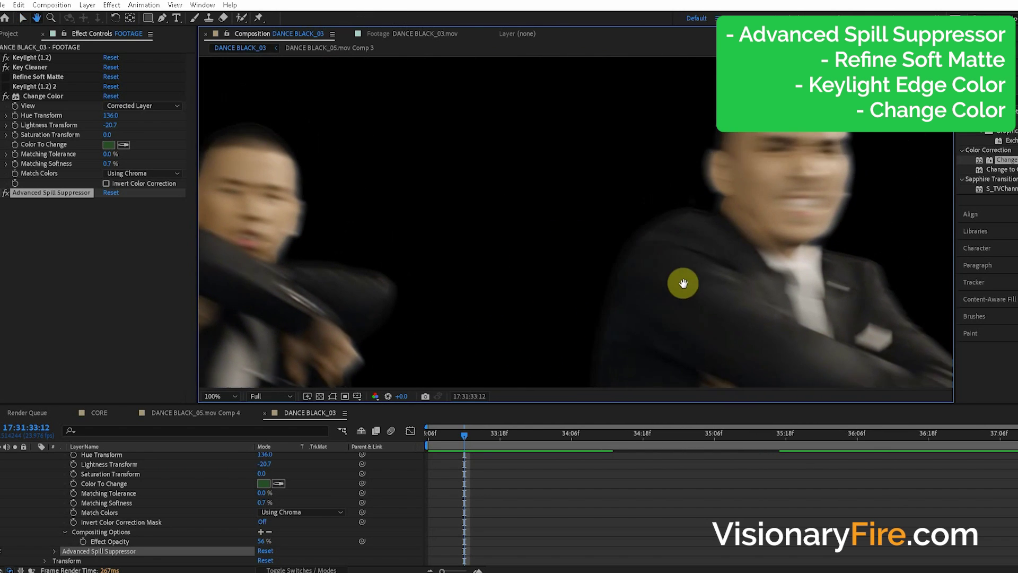
key("v")
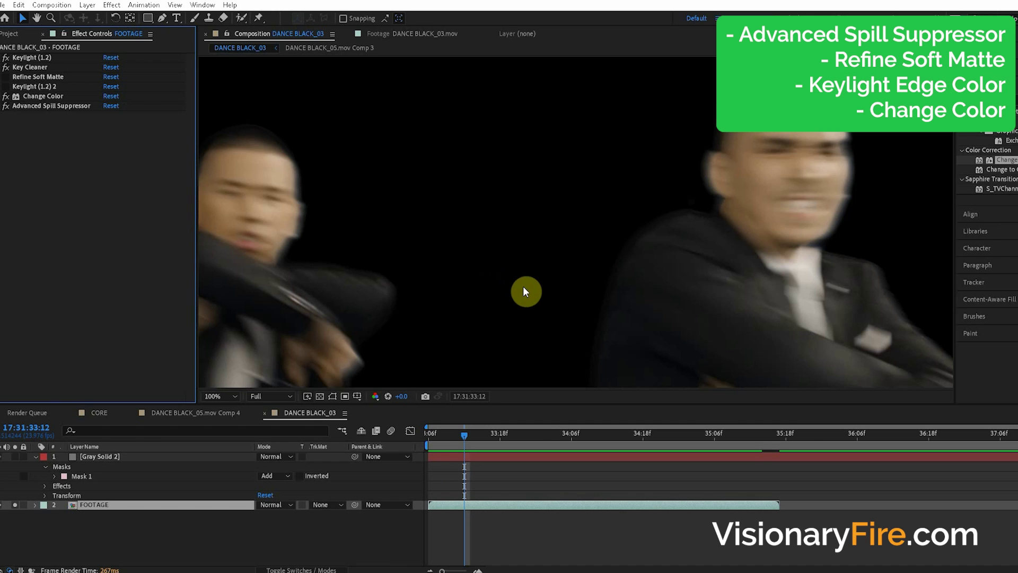
- Turn off the Advanced Spill Suppressor and Change Color effects on the FOOTAGE layer
scroll(522, 291, "down", 2)
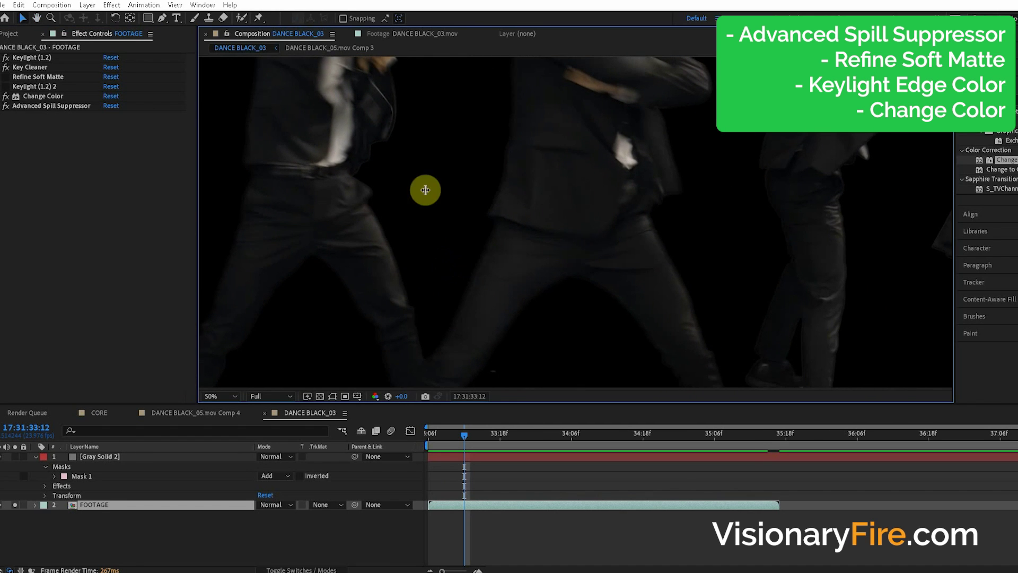
left_click(5, 105)
left_click(6, 95)
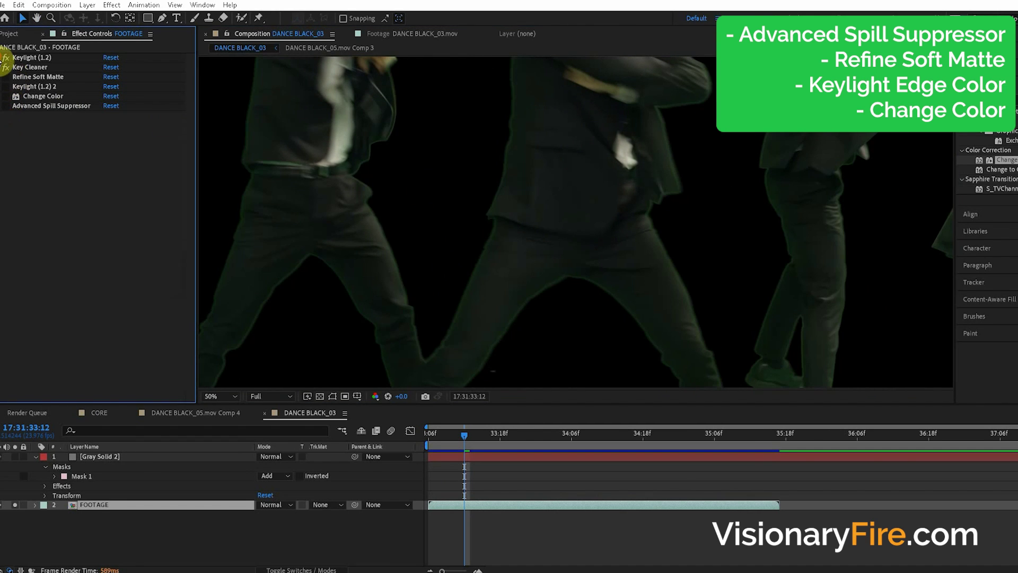
- Expand the first Keylight effect and change its View from Intermediate Result to Final Result
left_click(3, 59)
left_click(20, 57)
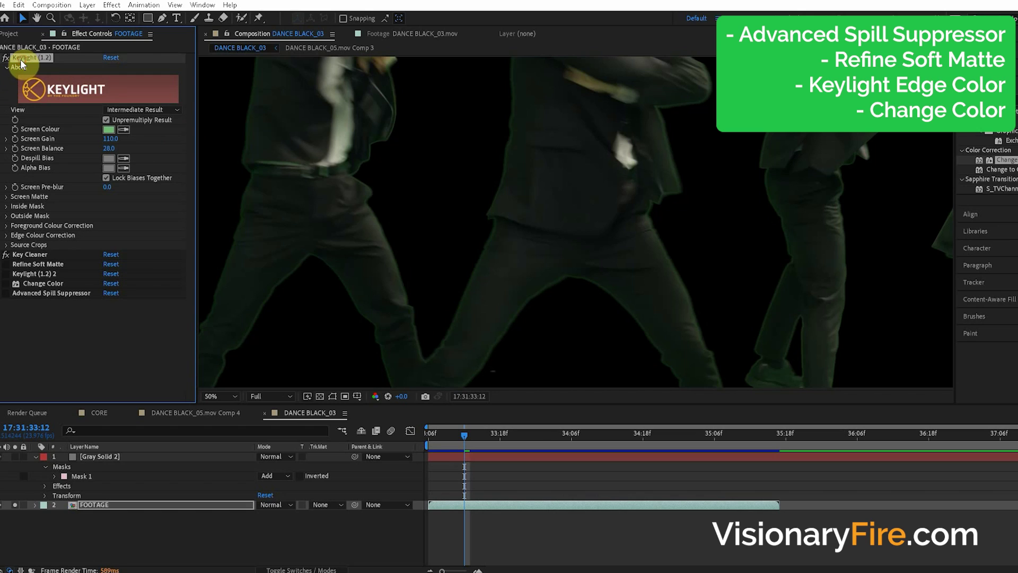
left_click(131, 109)
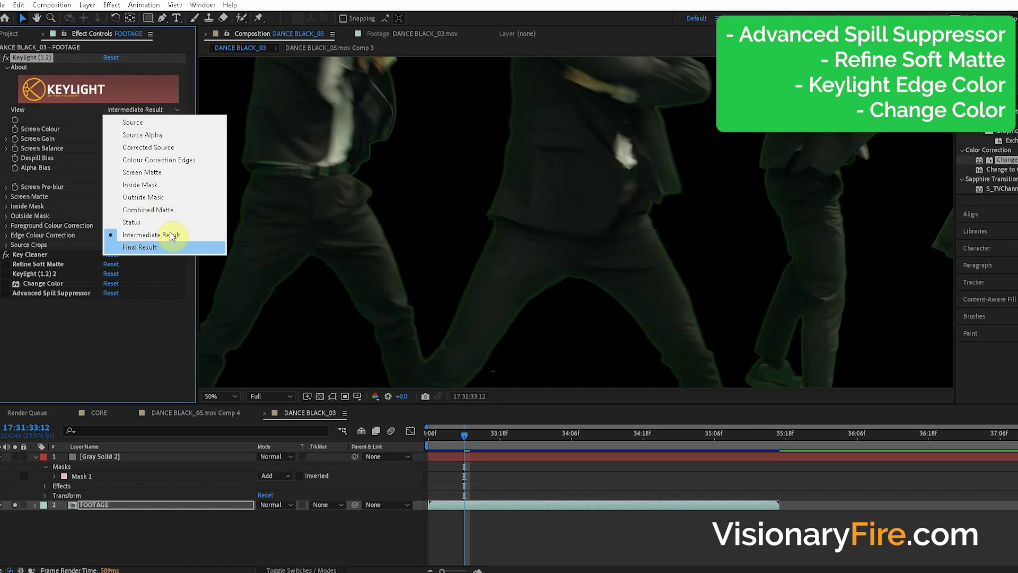
left_click(171, 245)
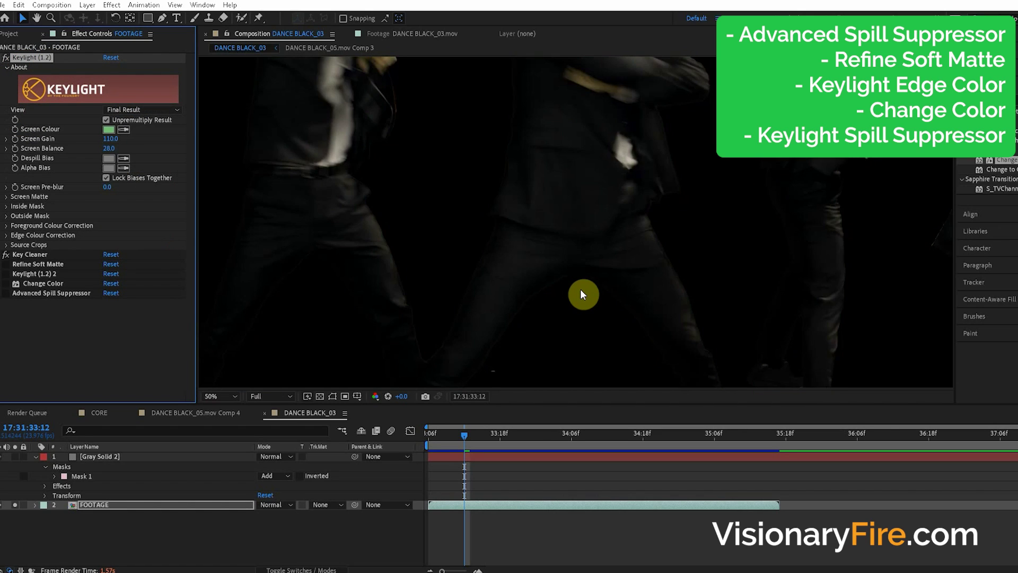
- Try Screen Balance values of 75, 100 and 0 in the first Keylight effect, checking the dancers' legs and faces
left_click_drag(565, 302, 587, 238)
scroll(520, 284, "up", 1)
scroll(520, 284, "down", 1)
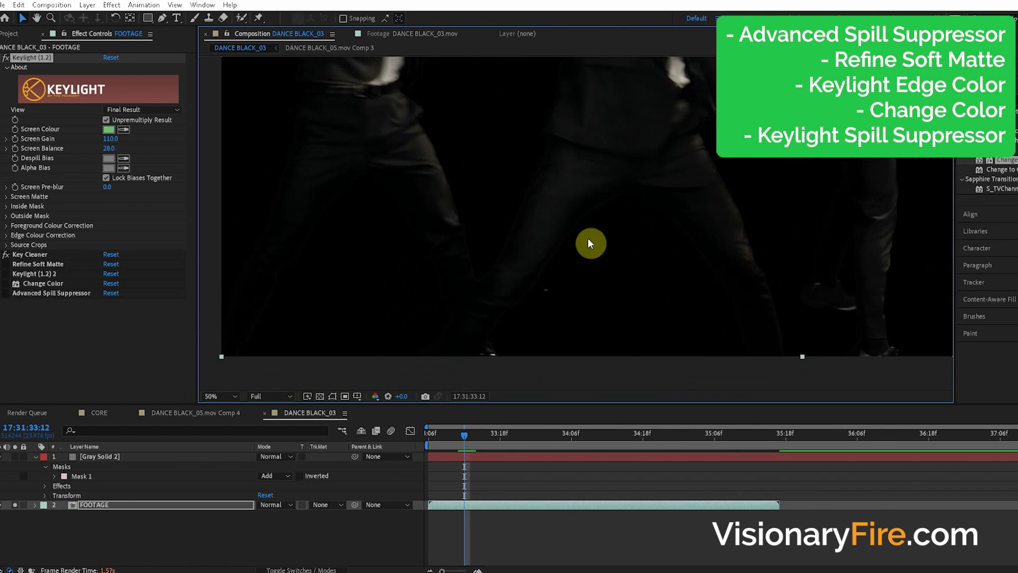
scroll(588, 239, "up", 1)
left_click_drag(520, 273, 619, 268)
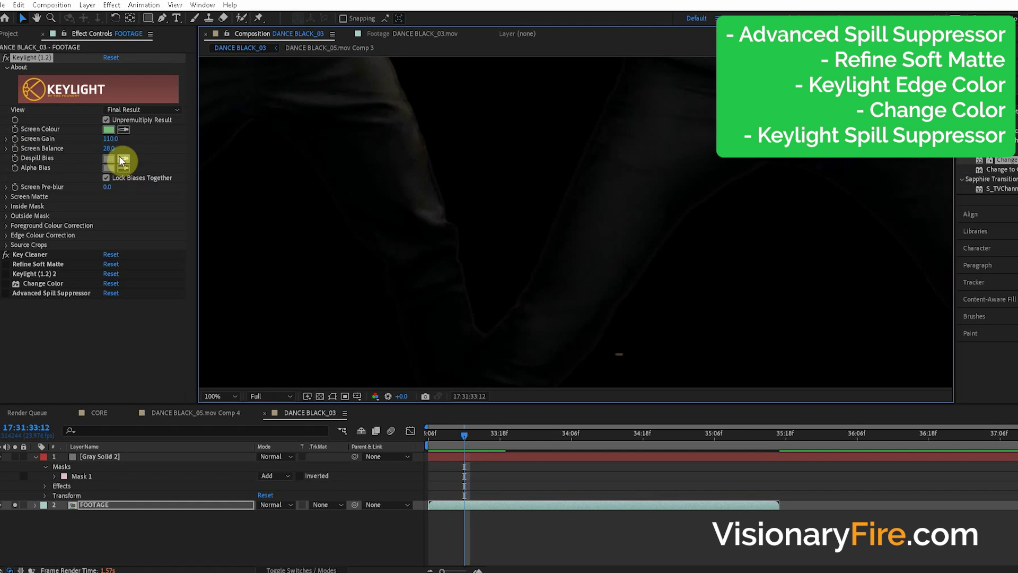
left_click_drag(108, 150, 119, 148)
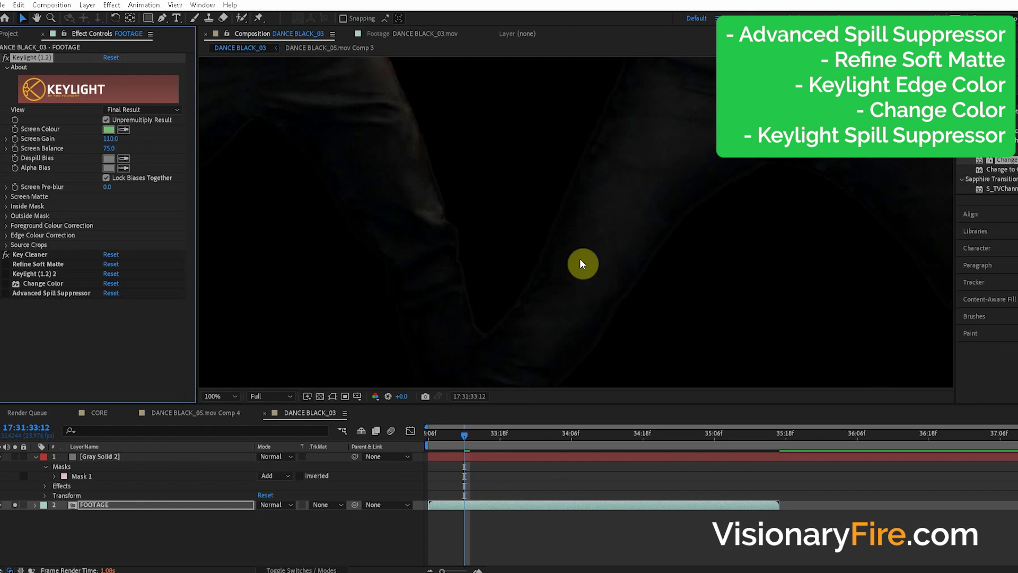
left_click_drag(580, 259, 429, 347)
left_click_drag(109, 149, 380, 149)
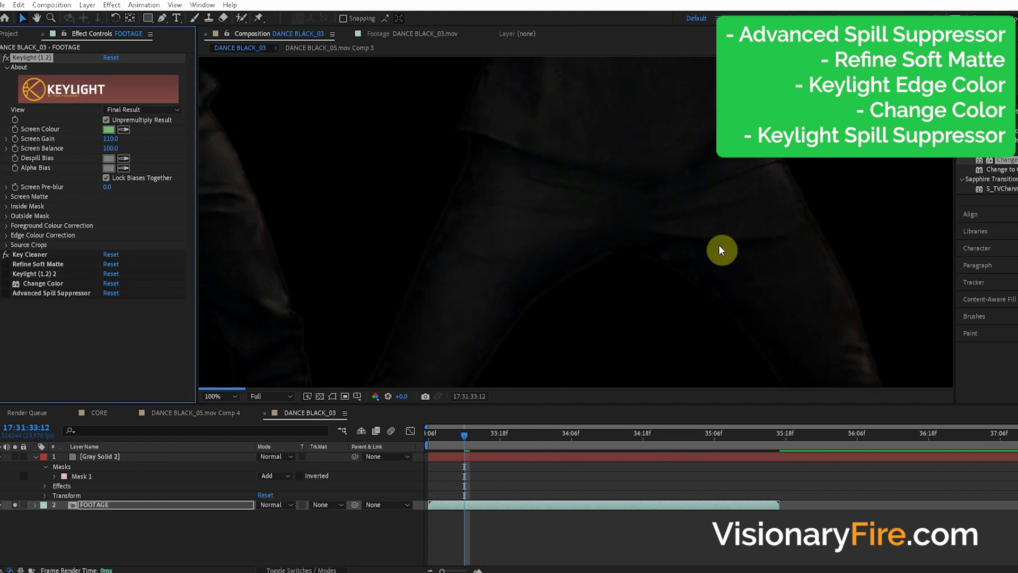
scroll(658, 280, "down", 2)
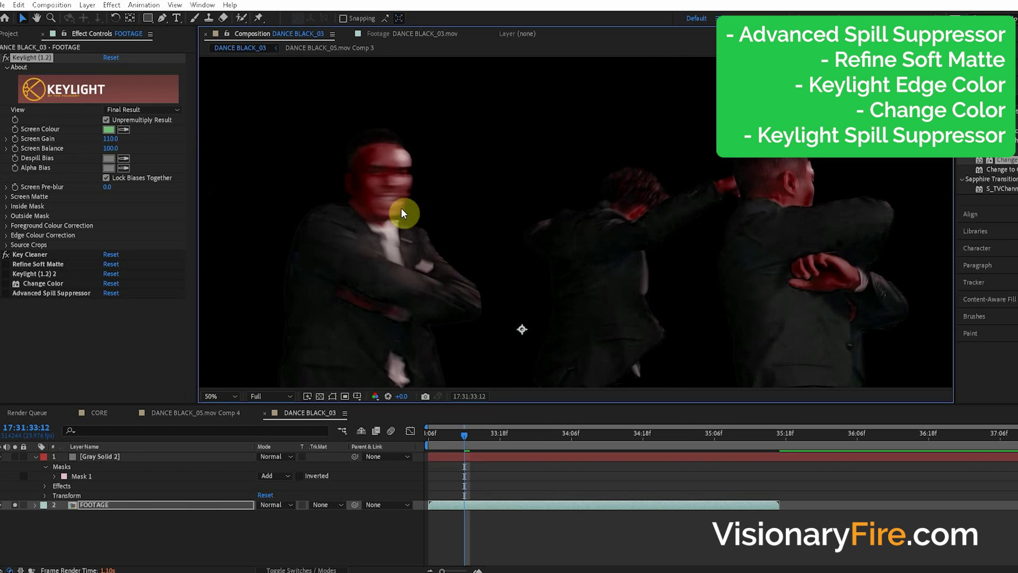
scroll(401, 213, "up", 2)
left_click_drag(110, 149, 79, 149)
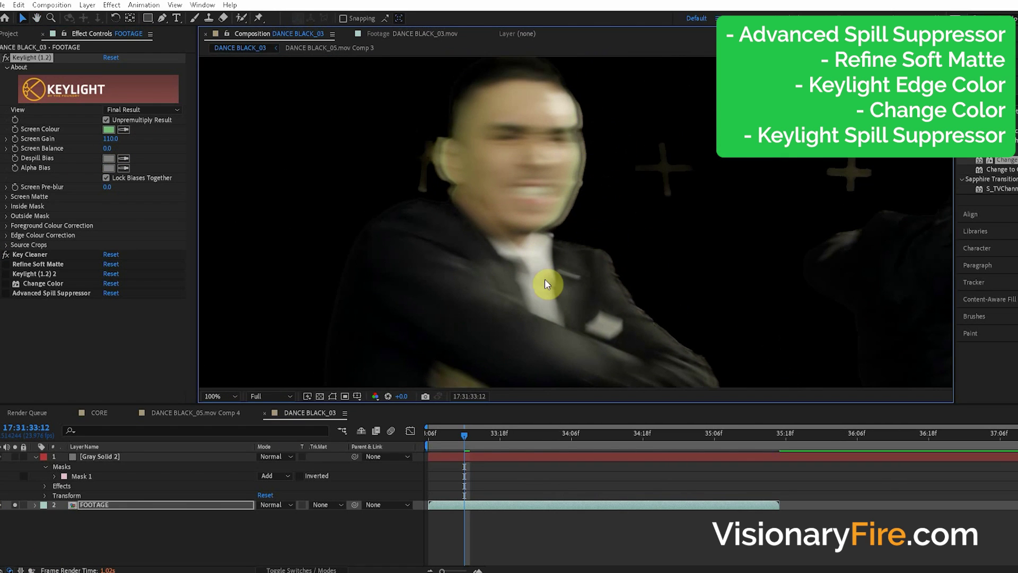
- Set the first Keylight effect's Screen Balance to 44
left_click_drag(109, 149, 133, 149)
left_click_drag(503, 289, 614, 133)
left_click_drag(481, 296, 490, 191)
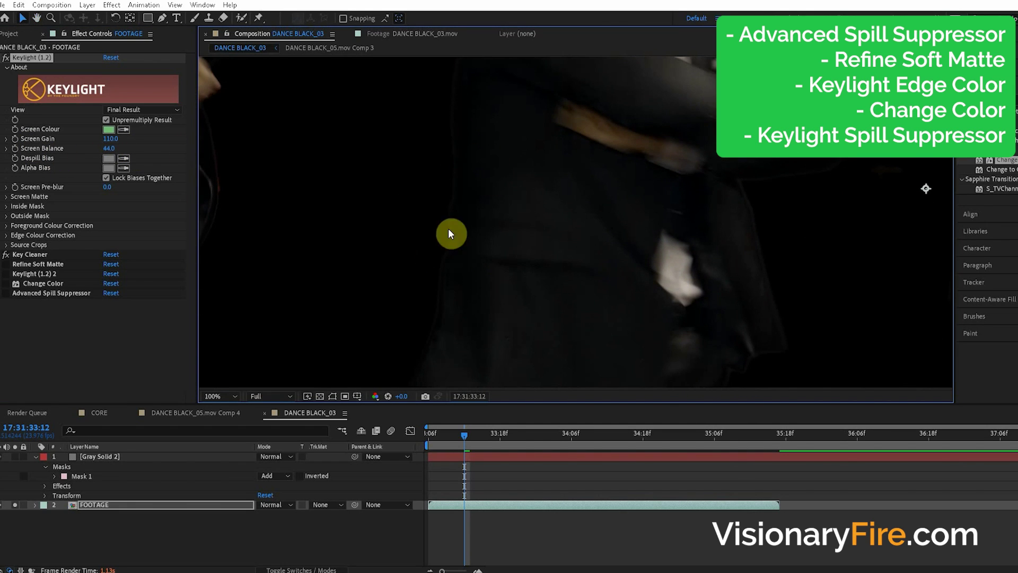
- Examine the dancers' suit edges, legs and skin tones with Keylight's Final Result view, both close up and in the full frame
scroll(421, 348, "down", 2)
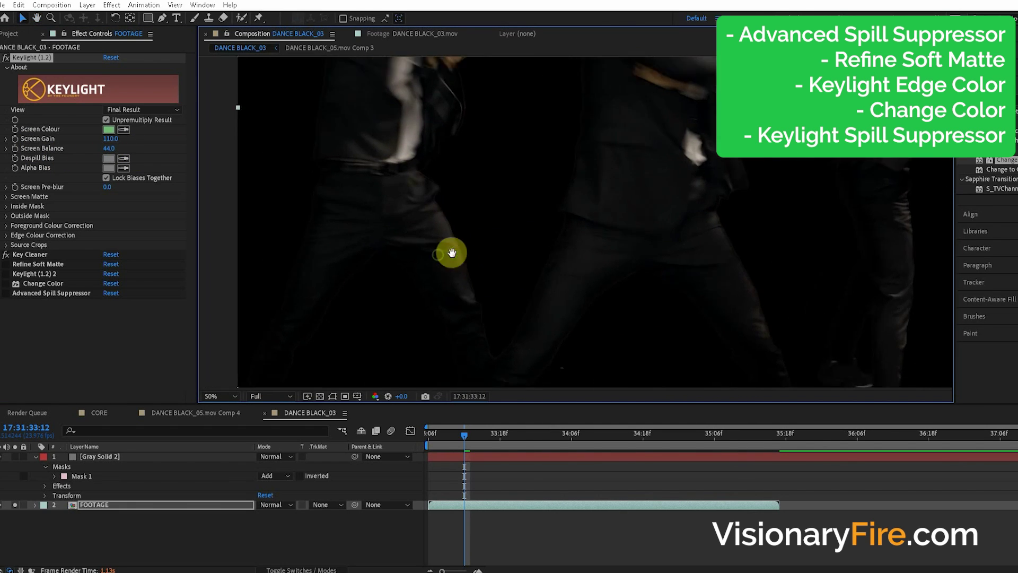
key("space")
left_click_drag(659, 261, 652, 288)
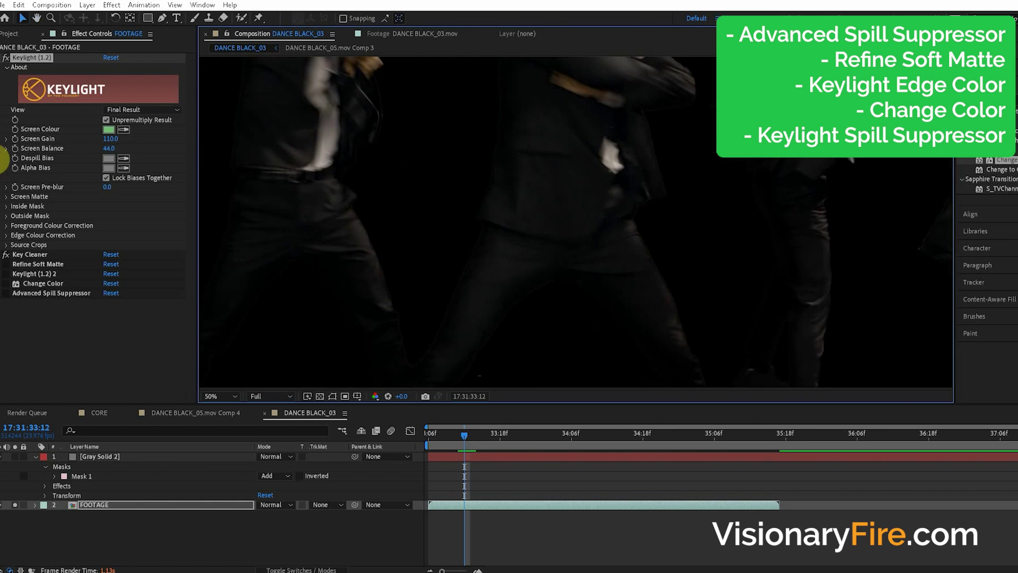
left_click(7, 64)
left_click(6, 63)
scroll(549, 182, "up", 1)
left_click_drag(540, 197, 526, 234)
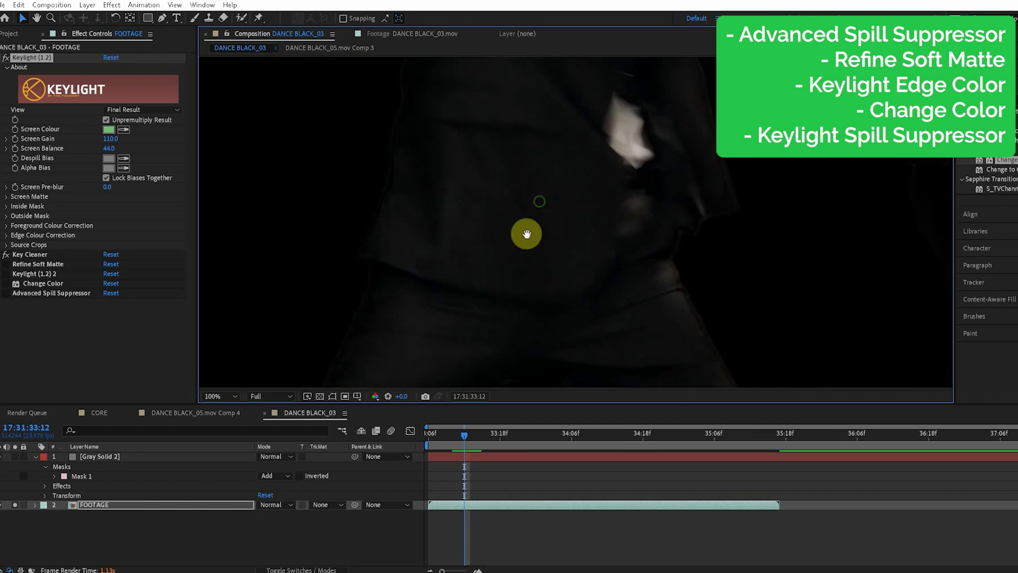
scroll(475, 211, "down", 4)
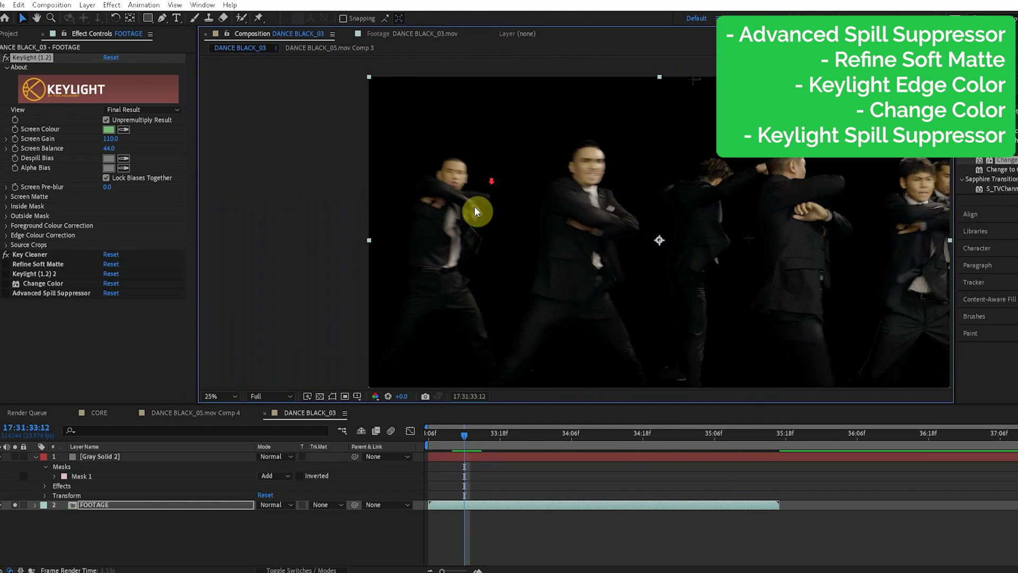
scroll(542, 279, "up", 2)
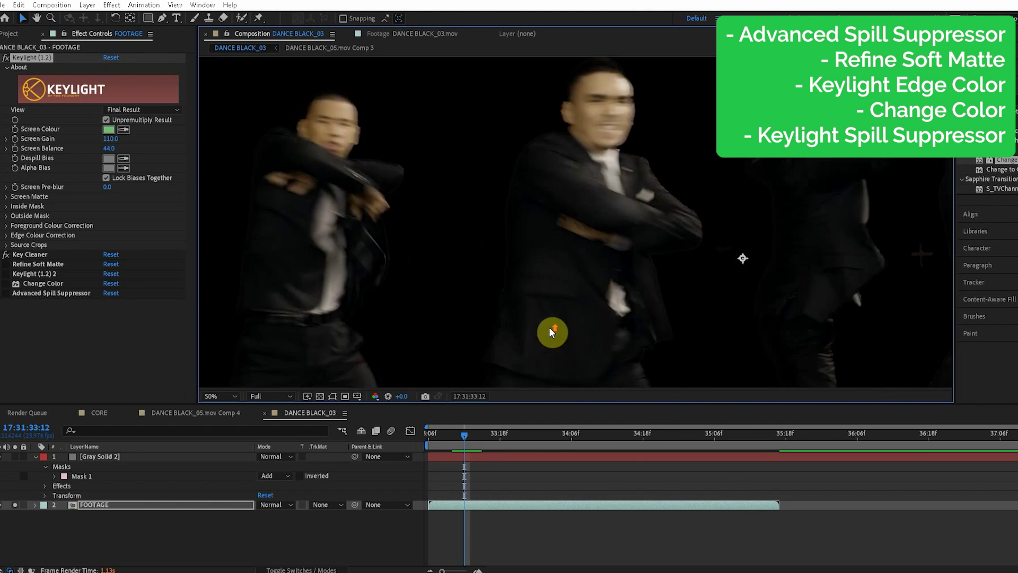
left_click_drag(549, 328, 565, 212)
- Duplicate the FOOTAGE layer and pre-compose the copy as KEYED, moving all attributes into the new composition
left_click(91, 505)
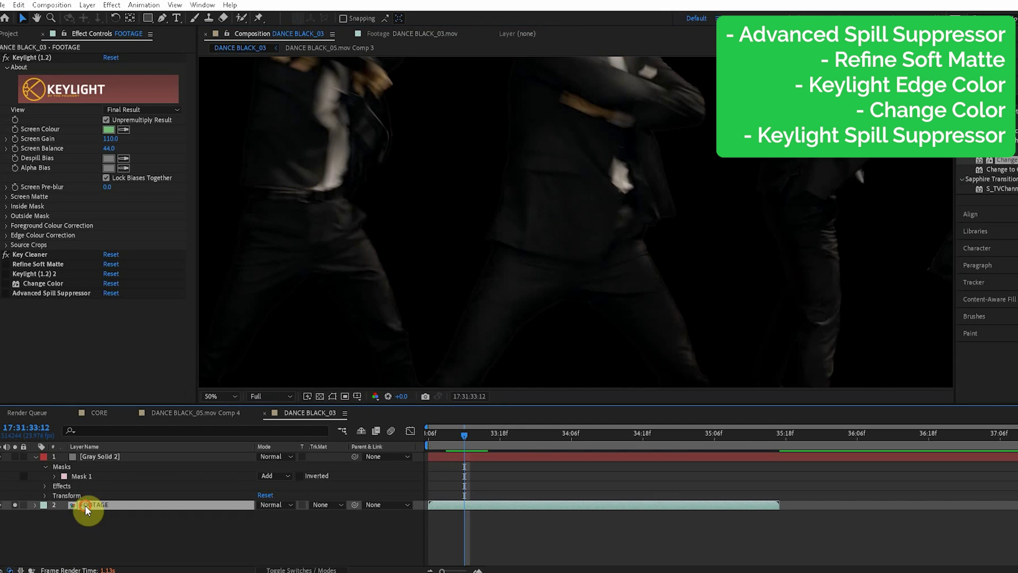
key("ctrl+d")
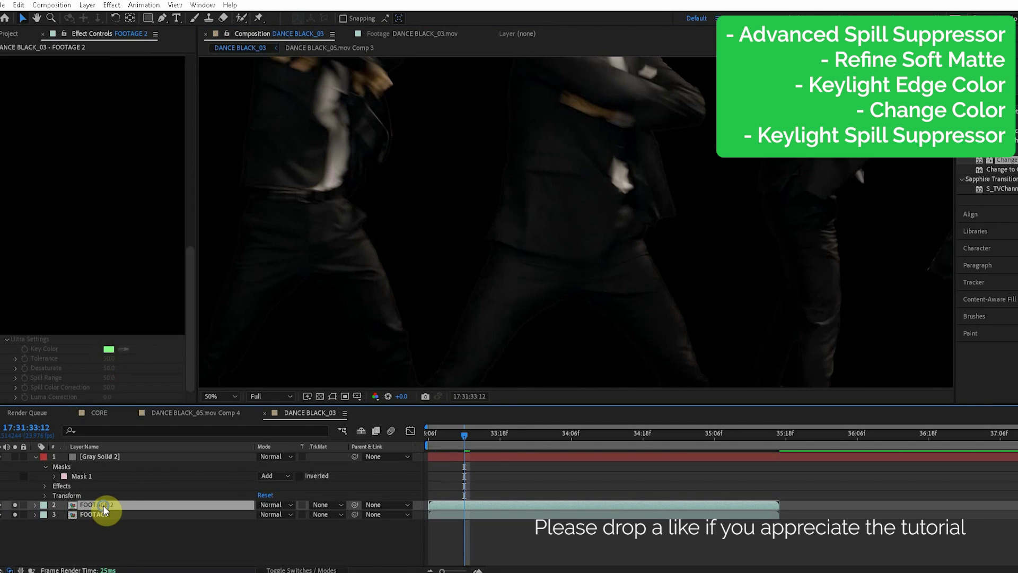
right_click(104, 504)
left_click(132, 443)
type("K")
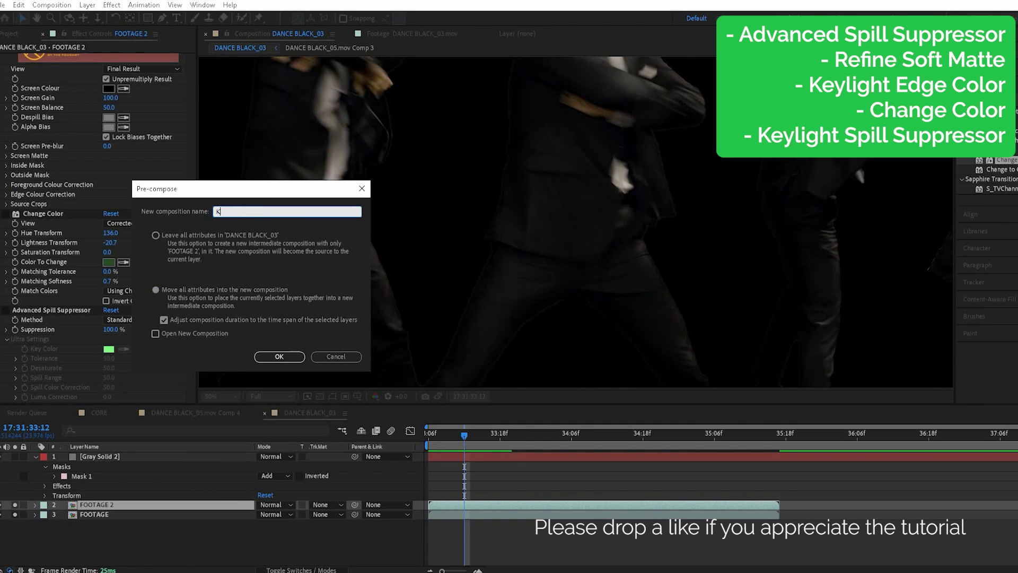
type("EYED")
key("Return")
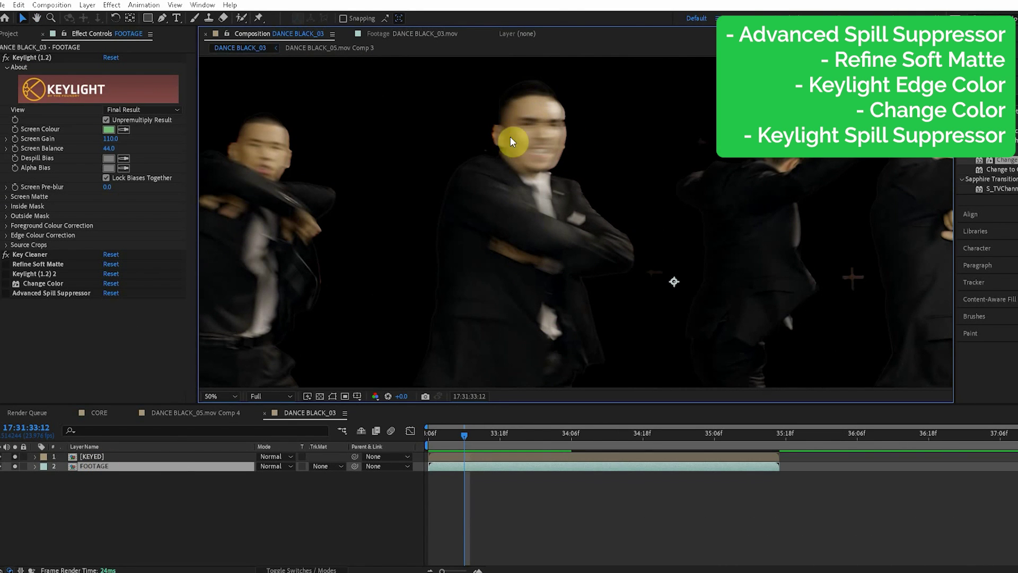
- Duplicate the FOOTAGE layer beneath the KEYED precomp
left_click(123, 532)
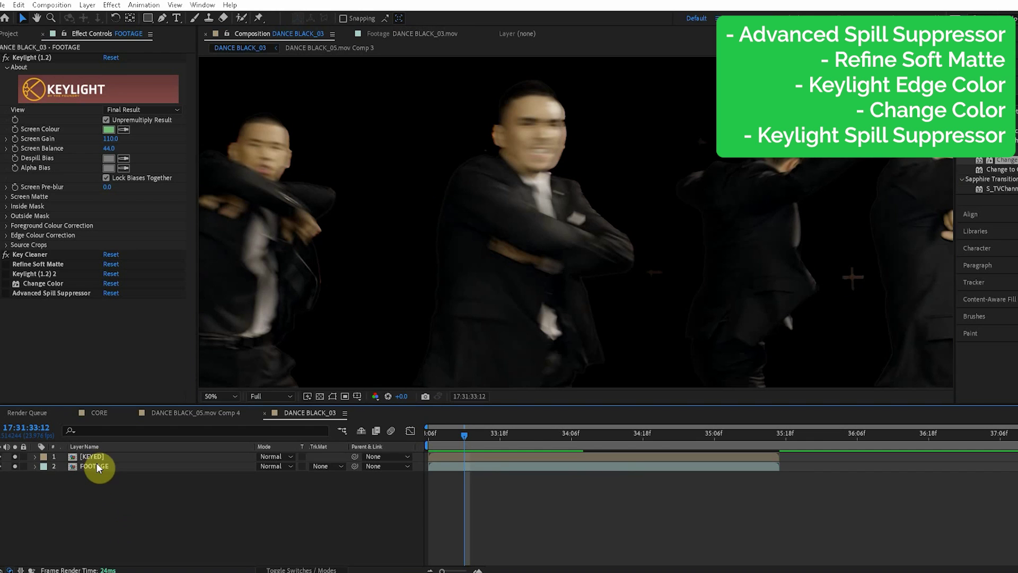
left_click(97, 466)
key("ctrl+d")
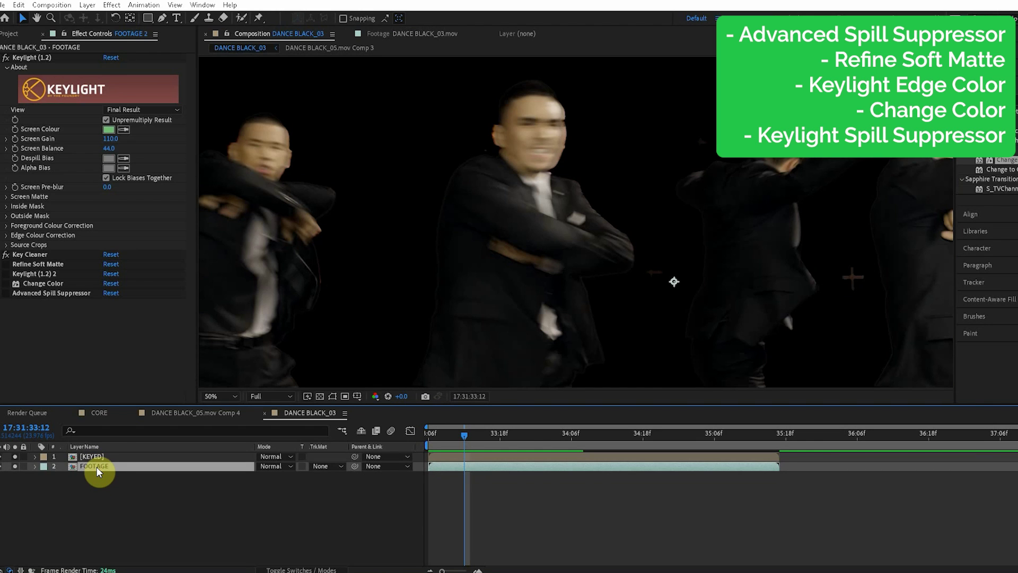
- Remove all effects from the duplicated footage layer and delete the original FOOTAGE layer
scroll(27, 77, "up", 3)
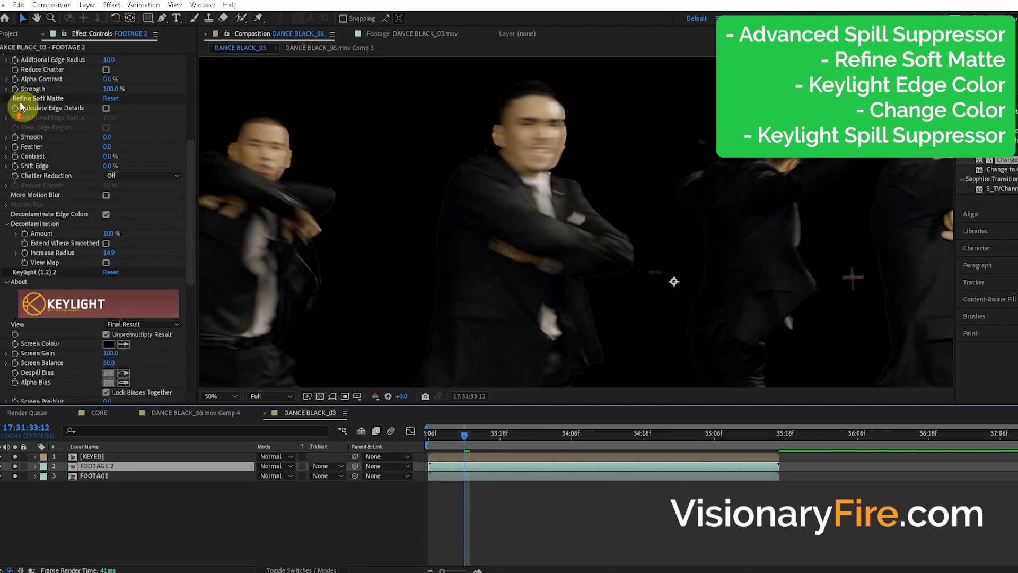
left_click(32, 58)
key("Delete")
left_click(32, 57)
key("Delete")
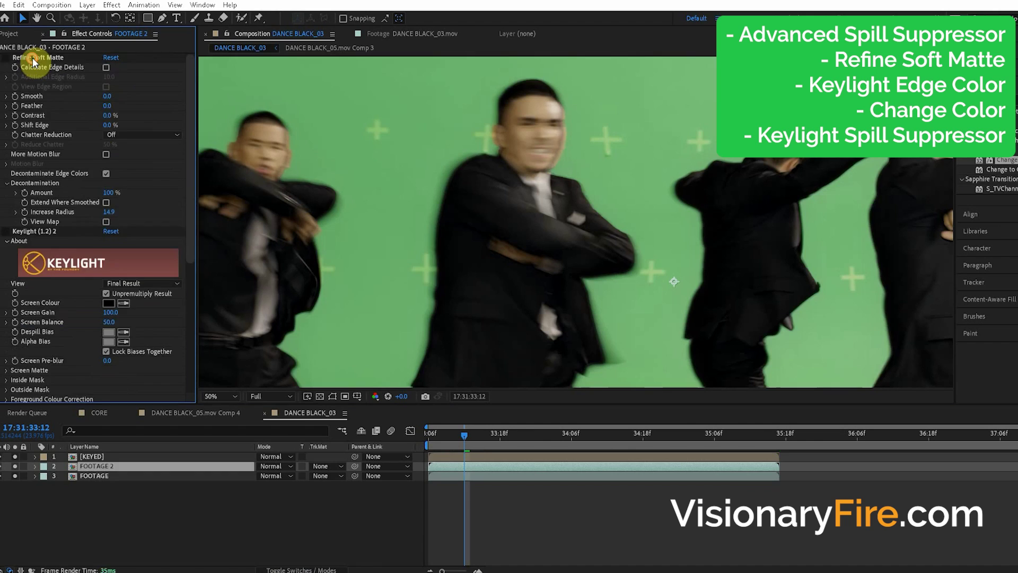
left_click(31, 58)
key("Delete")
left_click(32, 58)
key("Delete")
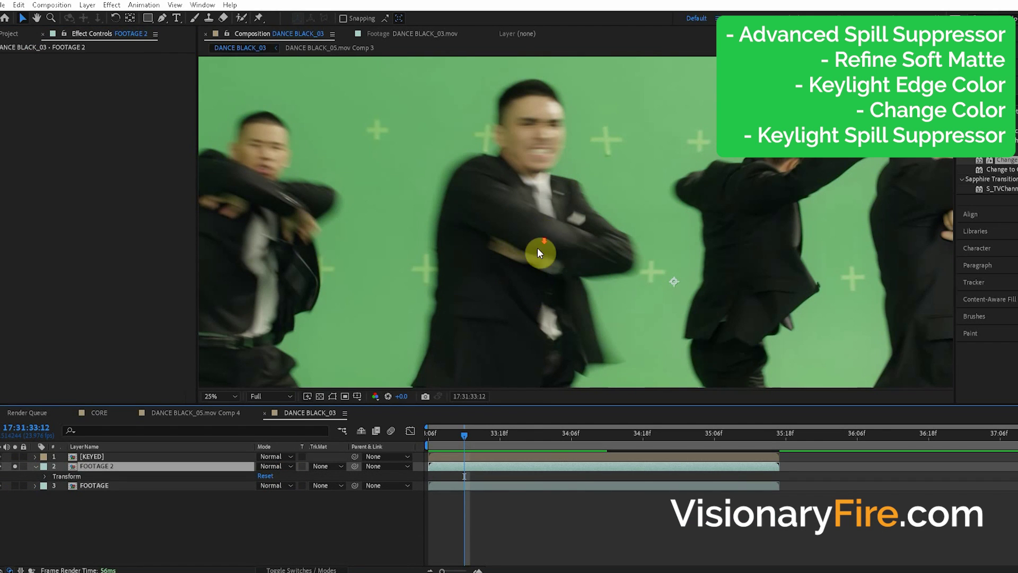
left_click(82, 485)
key("Delete")
- Set the FOOTAGE 2 layer's track matte to Alpha Matte "[KEYED]" and check the dancers' edges
left_click(67, 466)
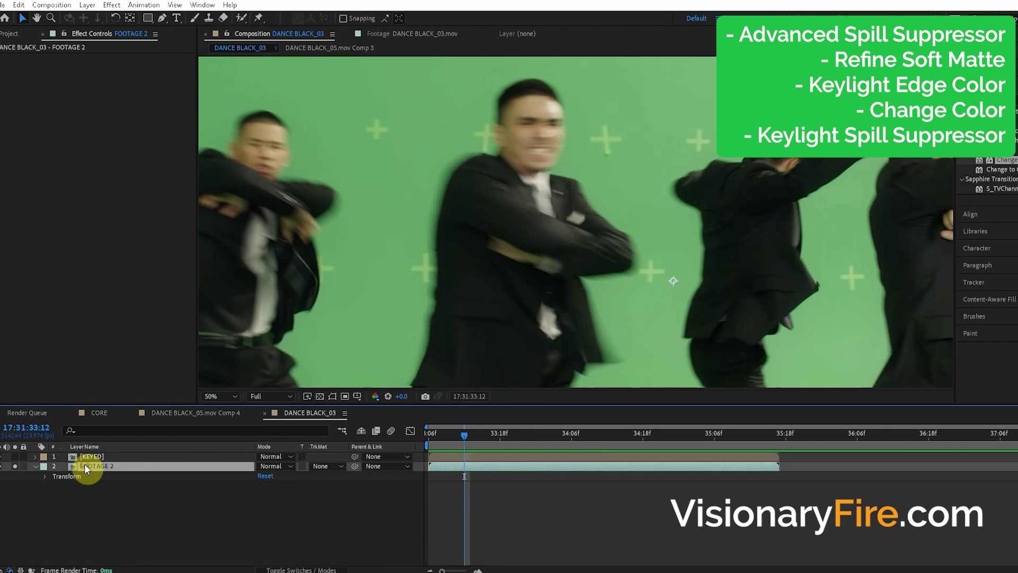
left_click(325, 466)
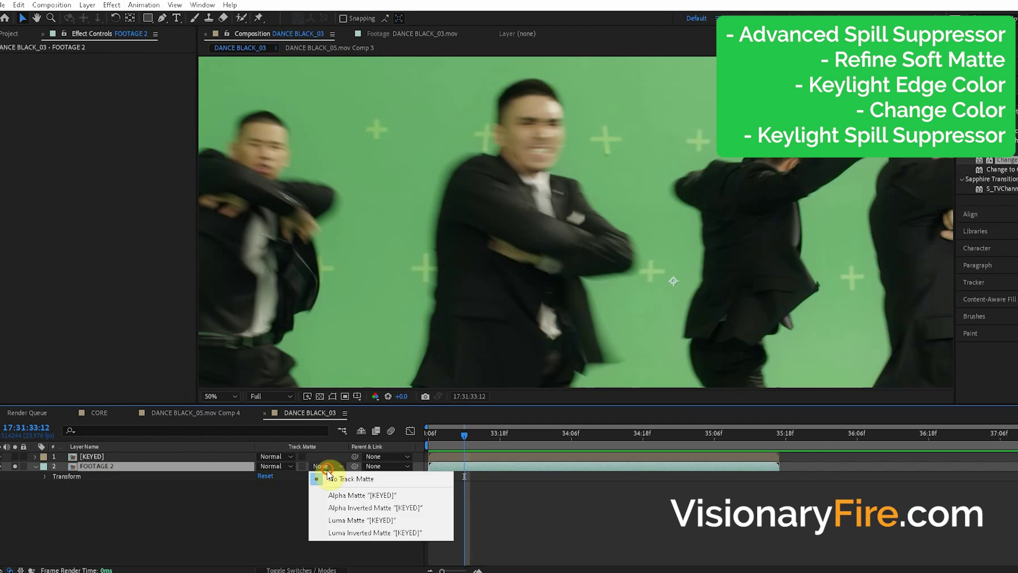
left_click(348, 496)
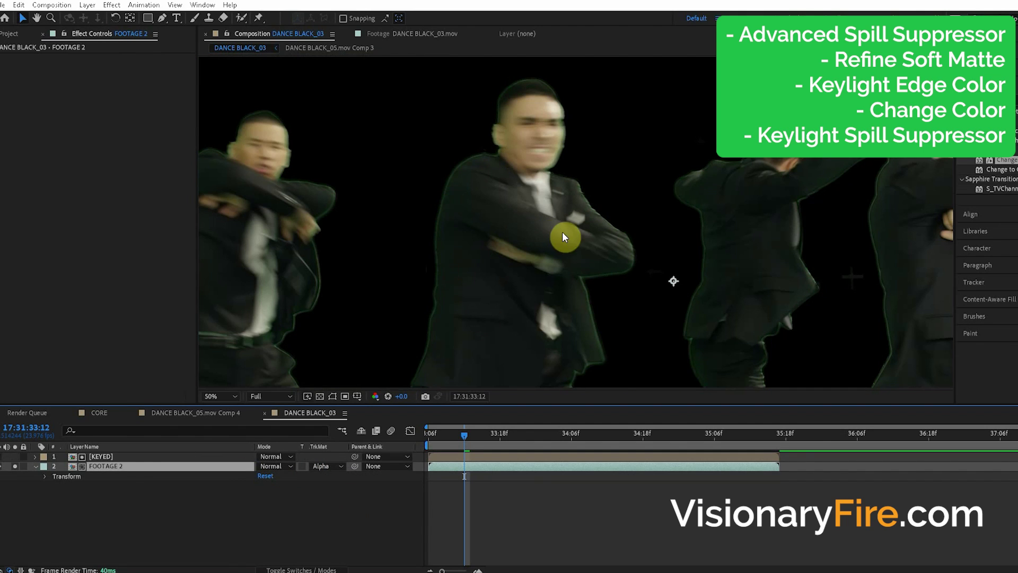
left_click_drag(379, 293, 502, 200)
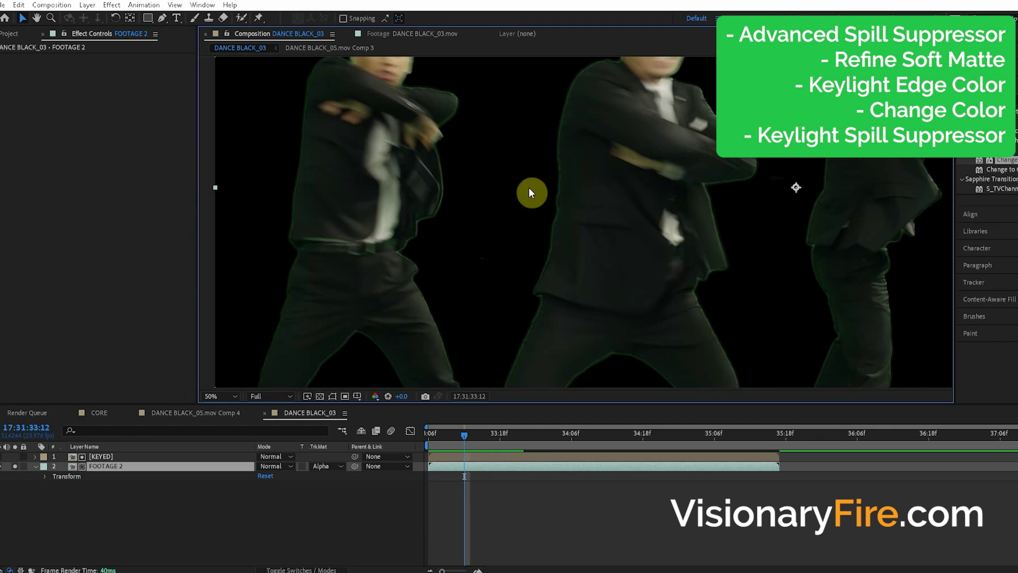
left_click(137, 481)
left_click_drag(670, 124, 547, 258)
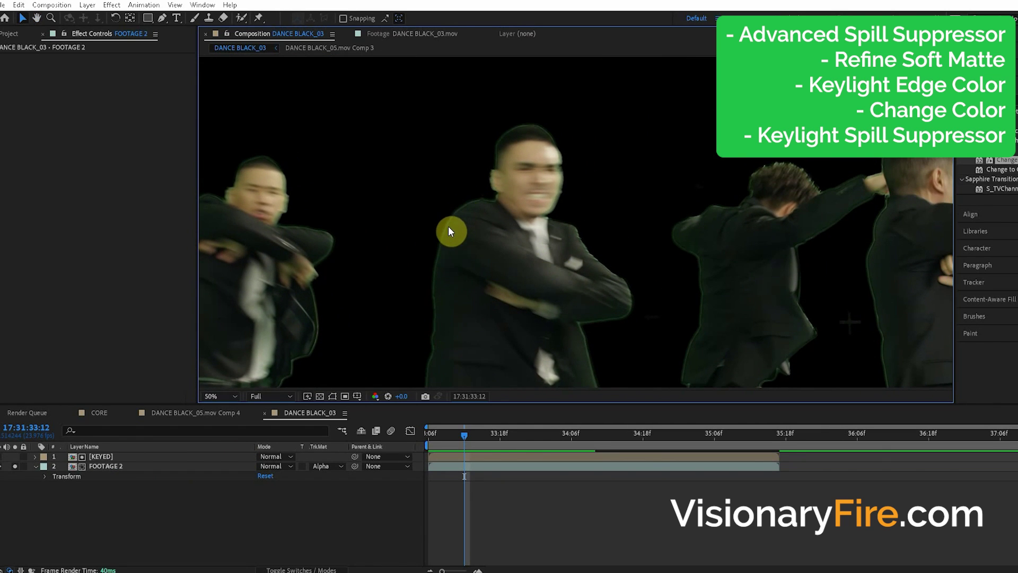
- Examine the matted dancers' edges from the heads down to the legs for green fringing
left_click_drag(439, 354, 461, 285)
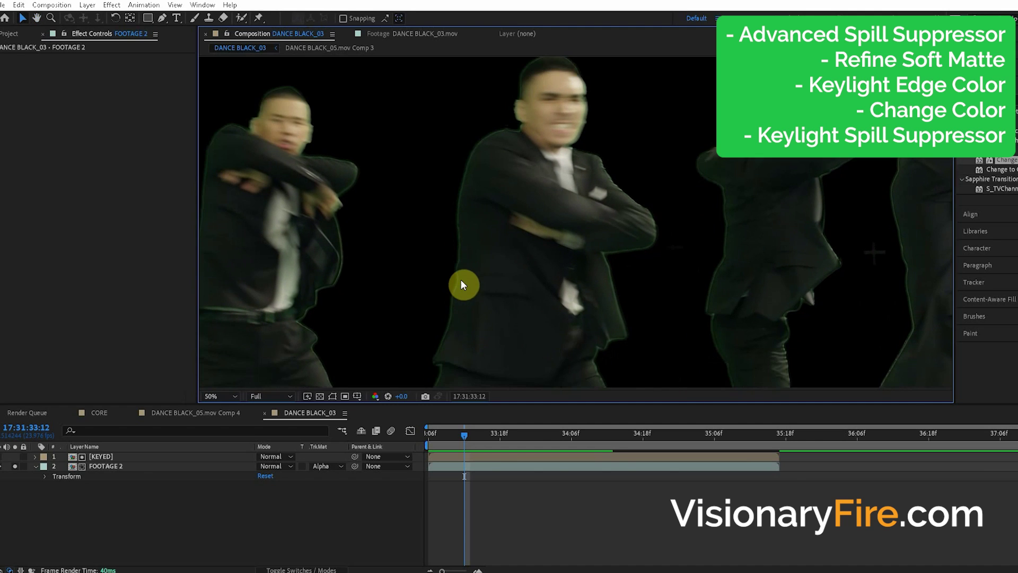
left_click_drag(450, 321, 479, 232)
left_click_drag(430, 367, 502, 297)
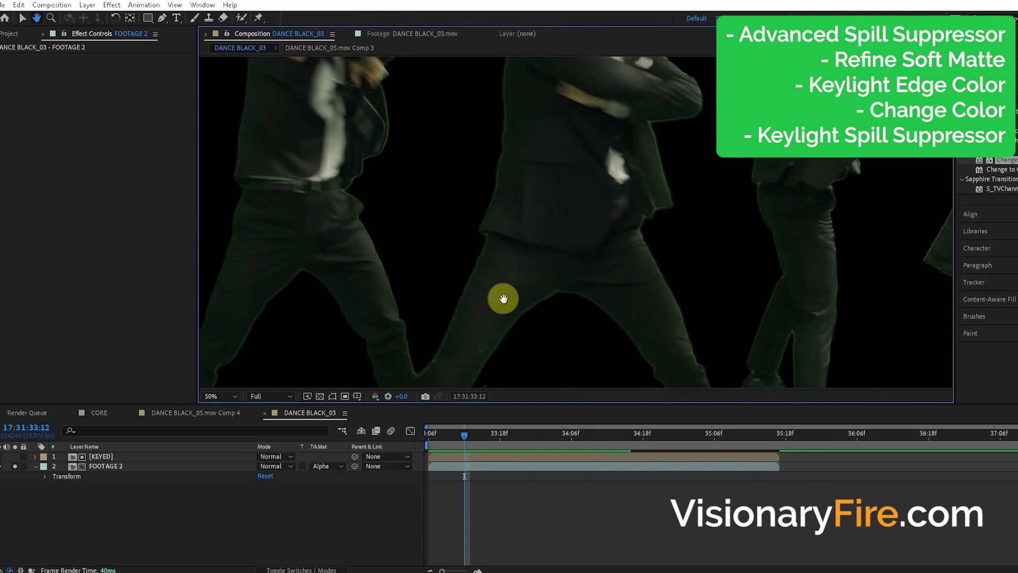
left_click_drag(516, 101, 490, 231)
scroll(490, 230, "up", 1)
scroll(491, 232, "down", 2)
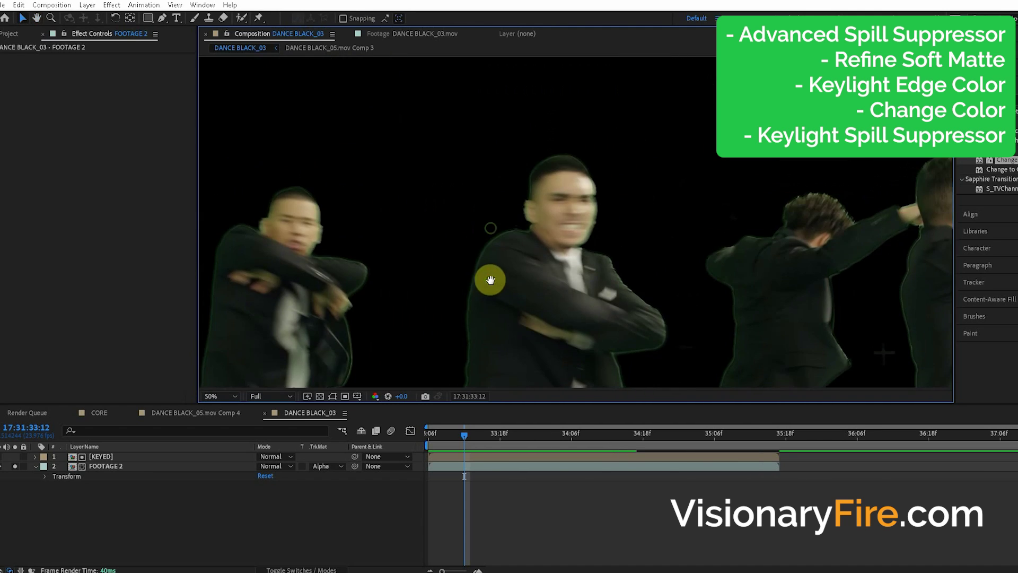
- Apply the Simple Choker effect to the KEYED layer
left_click(119, 456)
left_click(1017, 113)
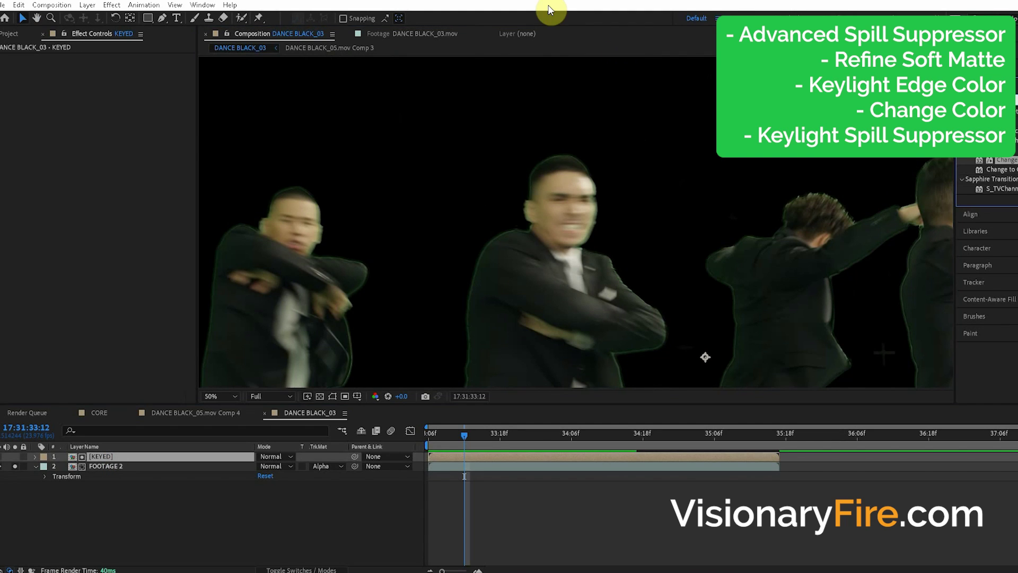
type("simple choker")
double_click(1016, 142)
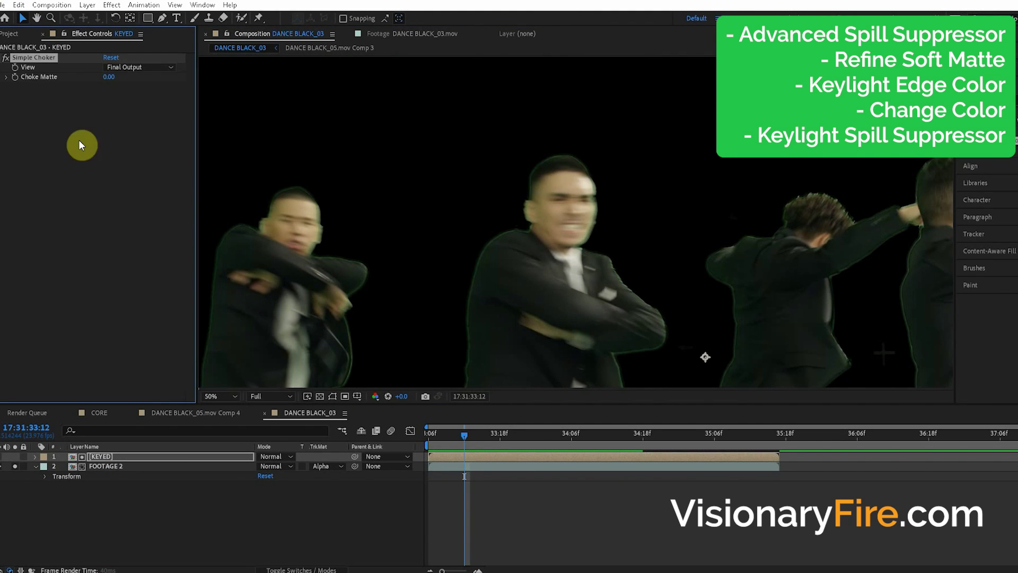
- Set the Simple Choker's Choke Matte to 5.20 and check the edges of the dancers' heads, arms and jackets
left_click(150, 94)
scroll(470, 221, "up", 2)
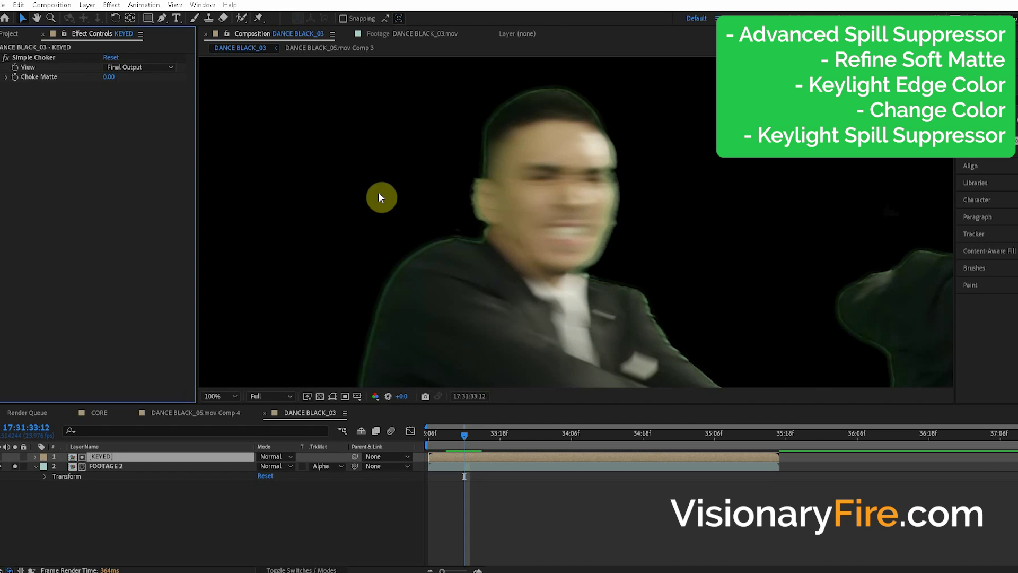
left_click_drag(108, 77, 132, 79)
scroll(718, 218, "down", 4)
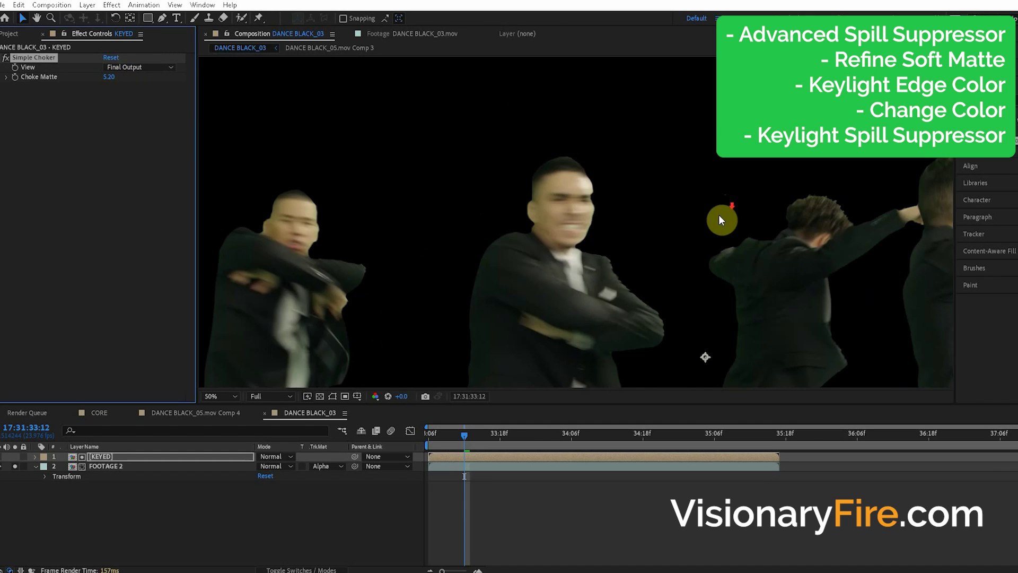
scroll(615, 221, "up", 2)
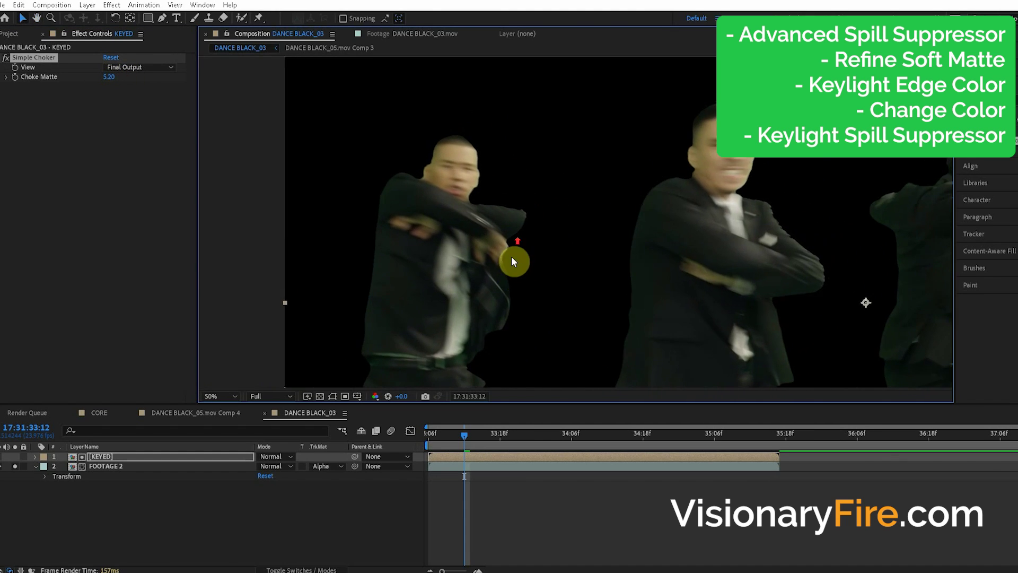
scroll(511, 256, "up", 2)
scroll(458, 128, "down", 1)
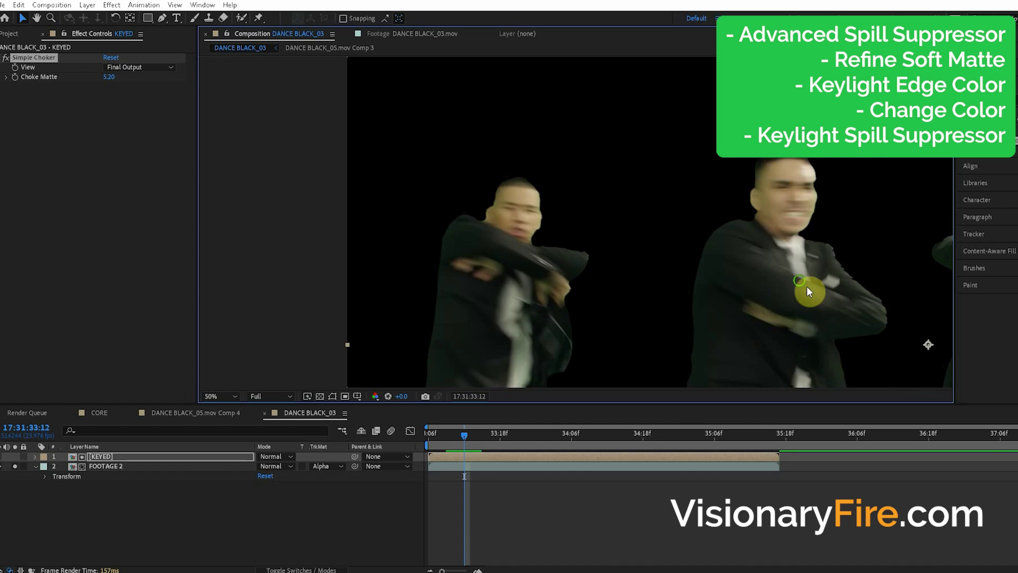
left_click_drag(872, 333, 415, 287)
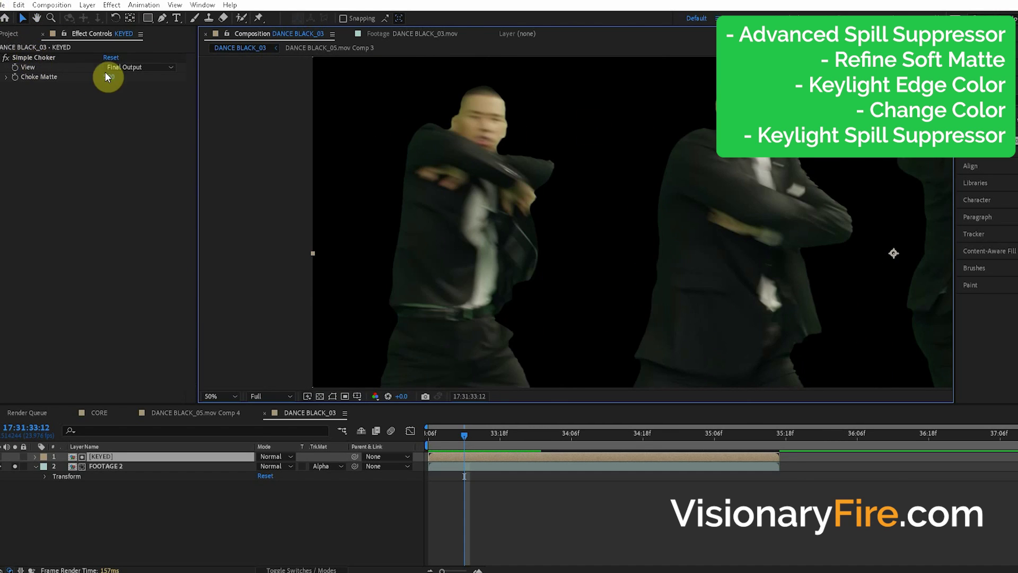
- Try a Choke Matte of 21.90 and remove Simple Choker from the KEYED layer
left_click_drag(107, 78, 200, 75)
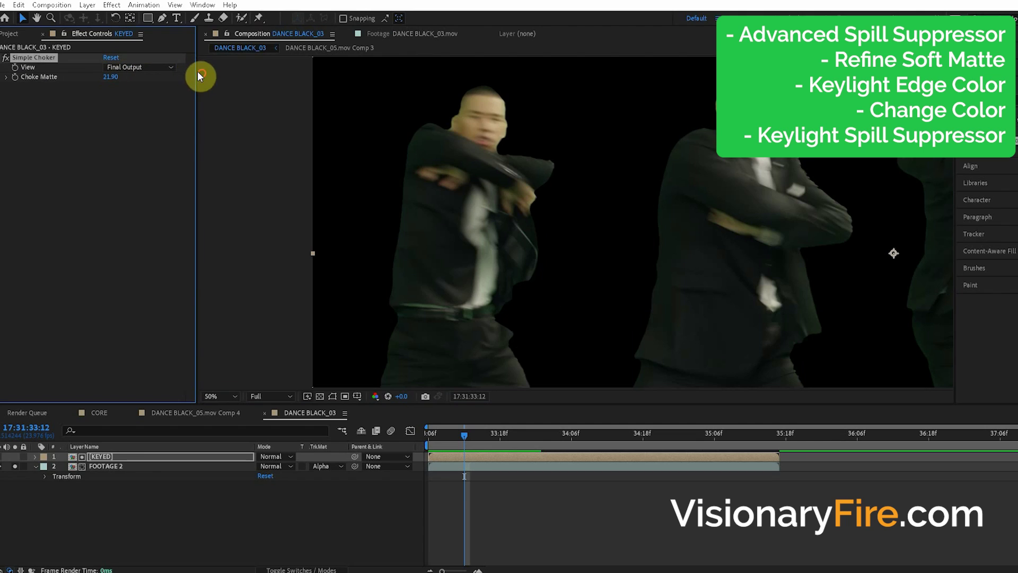
left_click(82, 56)
key("Delete")
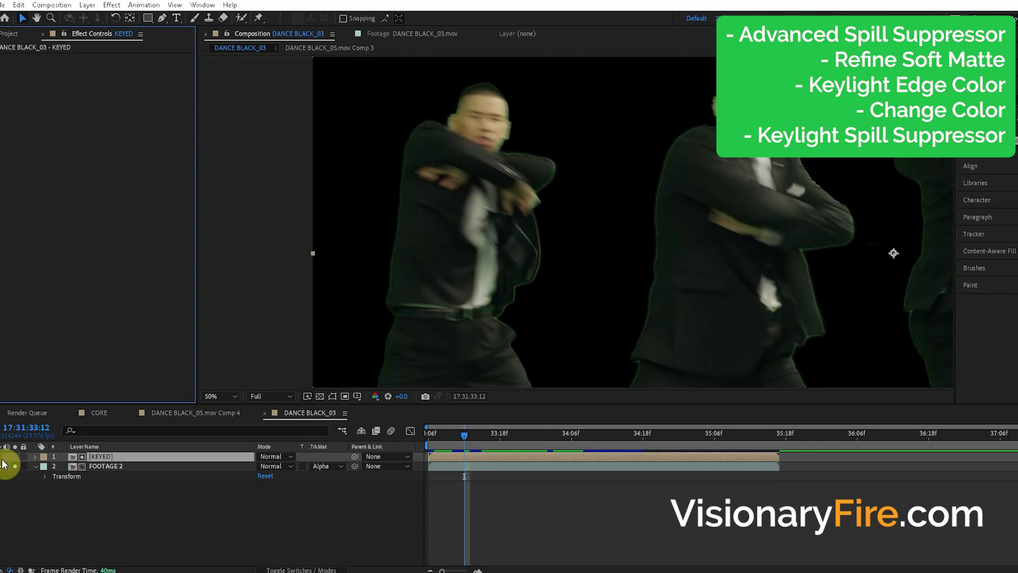
- Set the FOOTAGE 2 layer's track matte to None and solo only the KEYED layer
left_click(332, 467)
left_click(327, 476)
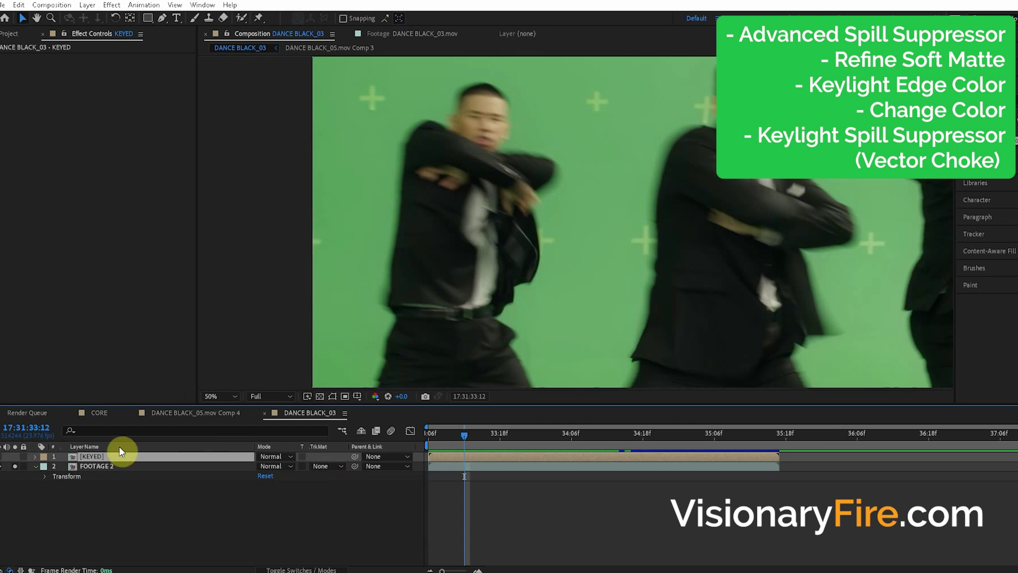
left_click(15, 456)
left_click(15, 465)
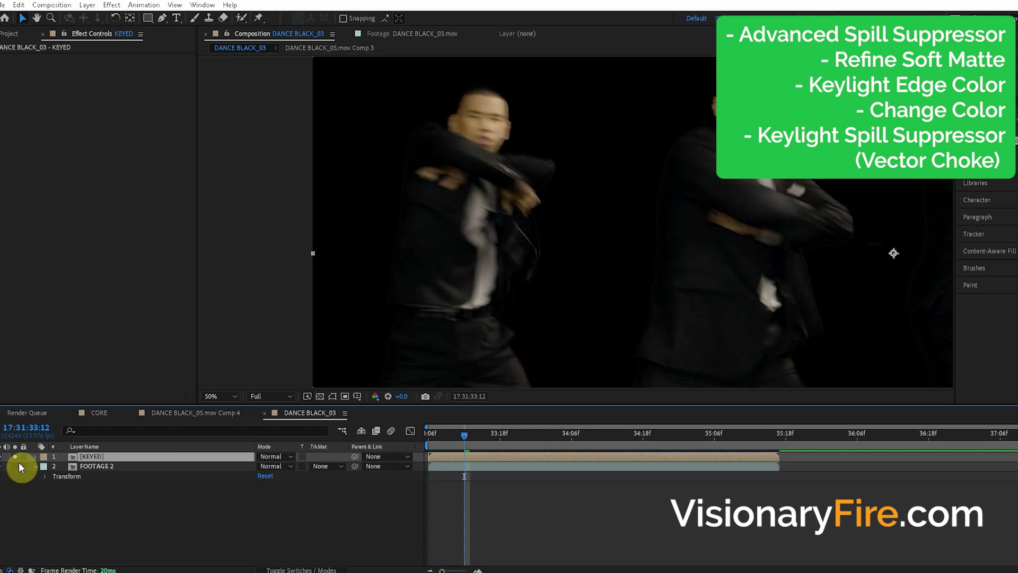
scroll(627, 227, "down", 1)
scroll(627, 228, "up", 1)
left_click_drag(601, 199, 568, 224)
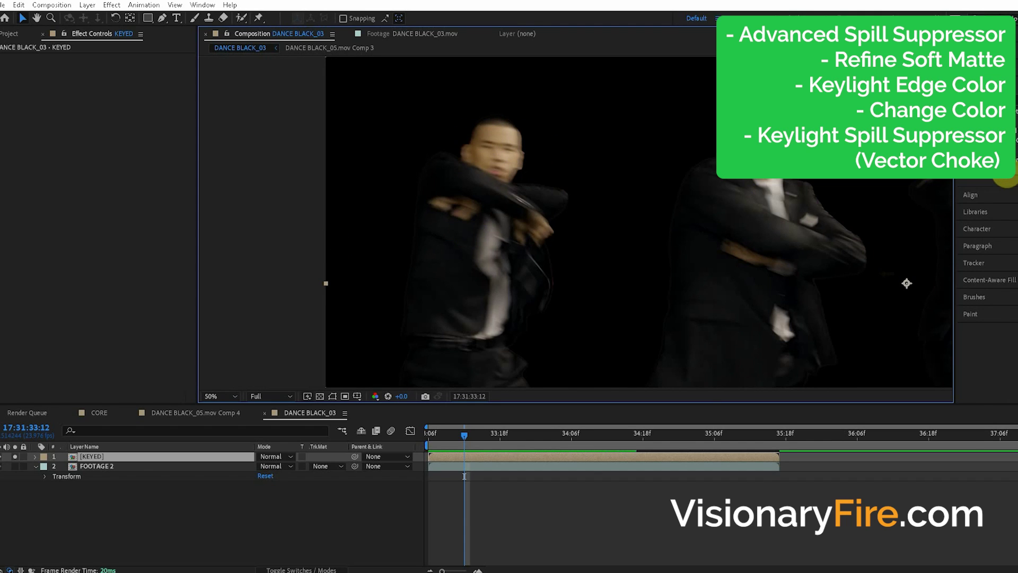
- Apply a white Fill effect to the KEYED layer and show the transparency grid
left_click_drag(1005, 172, 99, 458)
left_click(108, 87)
left_click_drag(732, 452, 709, 368)
key("Return")
left_click(319, 397)
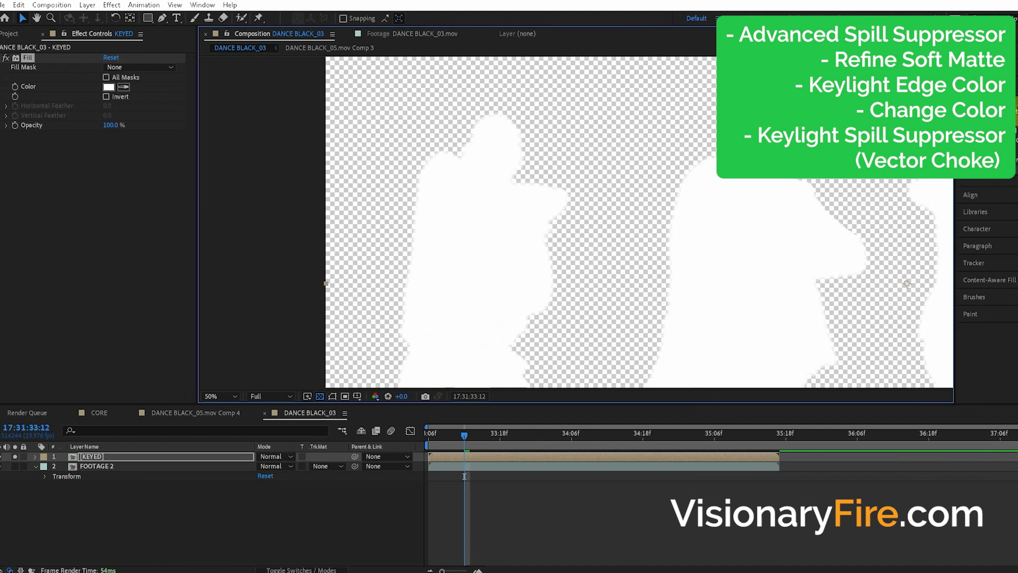
- Add a Solid Composite effect to the KEYED layer with its color set to black (000000)
left_click(1002, 101)
type("vec")
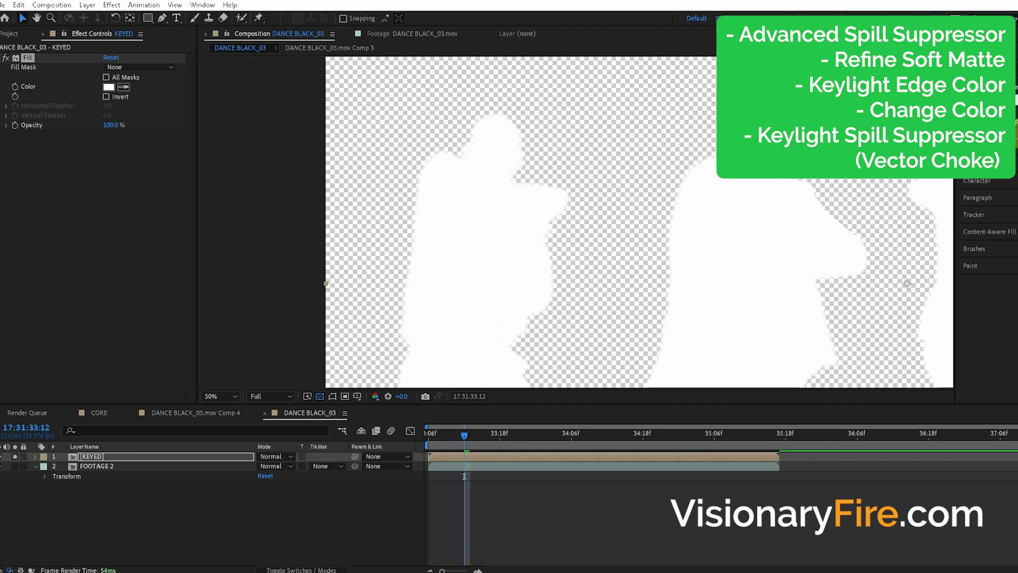
double_click(1013, 133)
left_click(109, 155)
left_click_drag(713, 410, 854, 512)
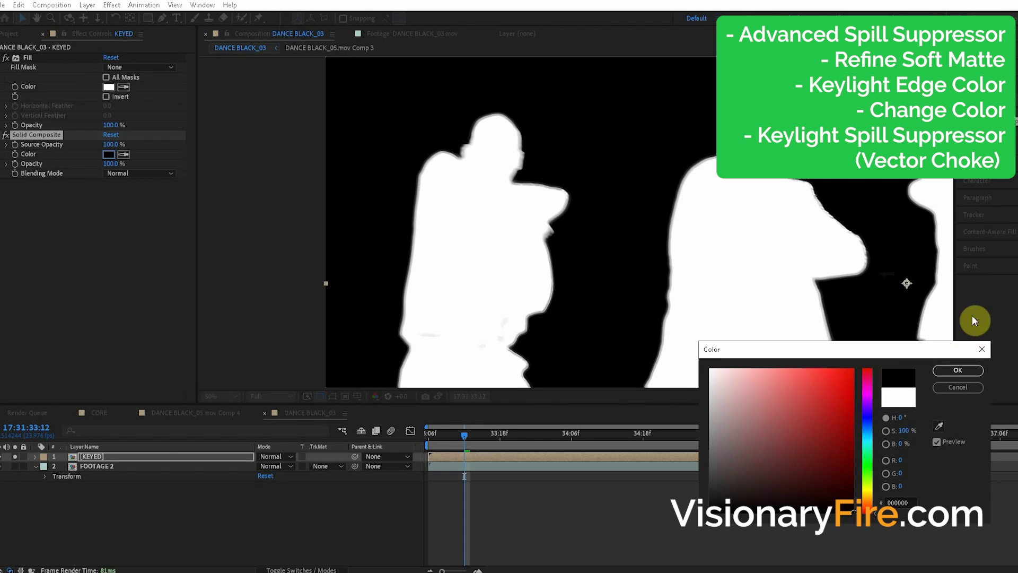
left_click(971, 371)
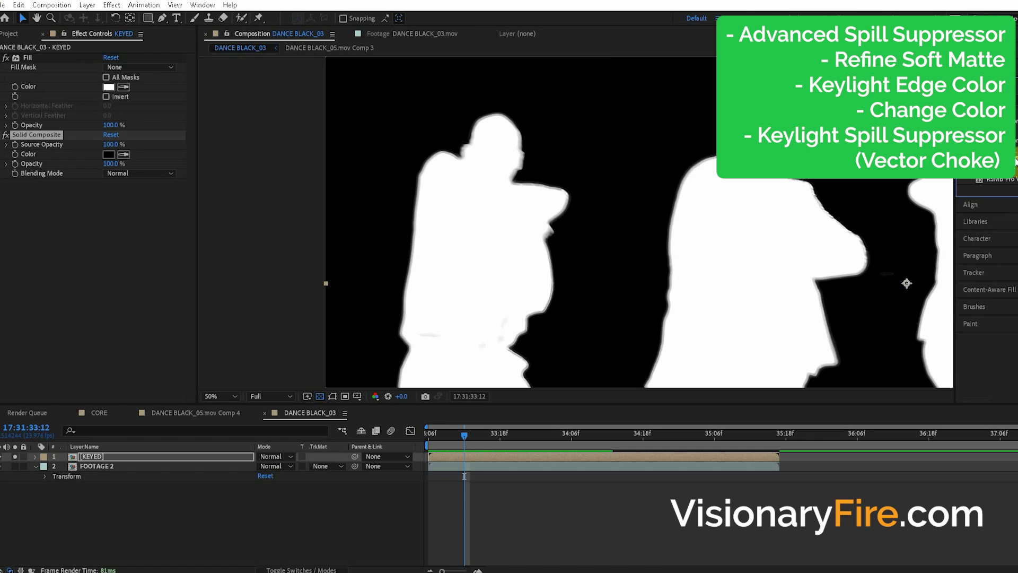
- Add CC Vector Blur to the KEYED layer with an Amount of 27.0
double_click(1015, 162)
left_click_drag(108, 202, 125, 202)
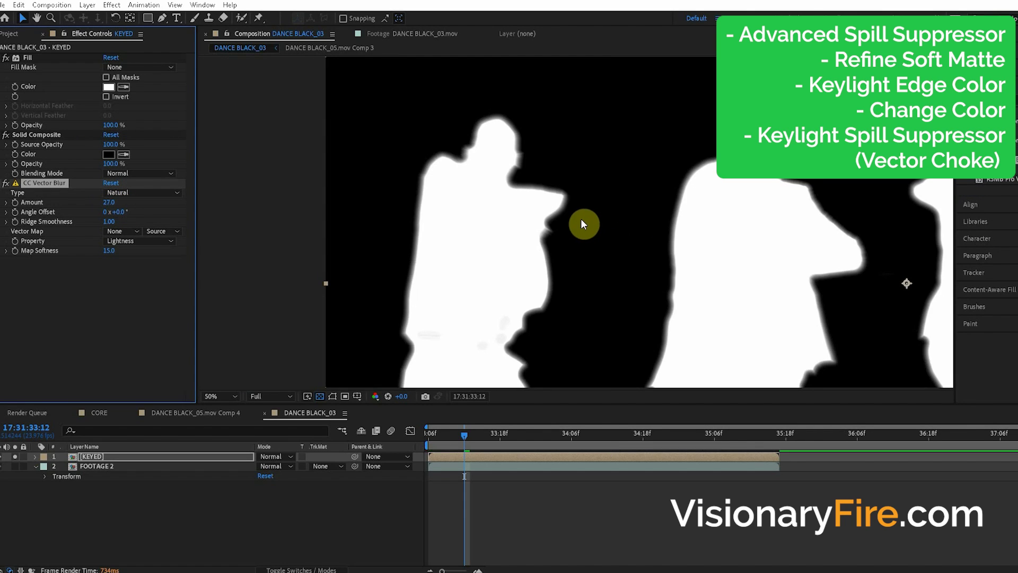
scroll(536, 197, "up", 2)
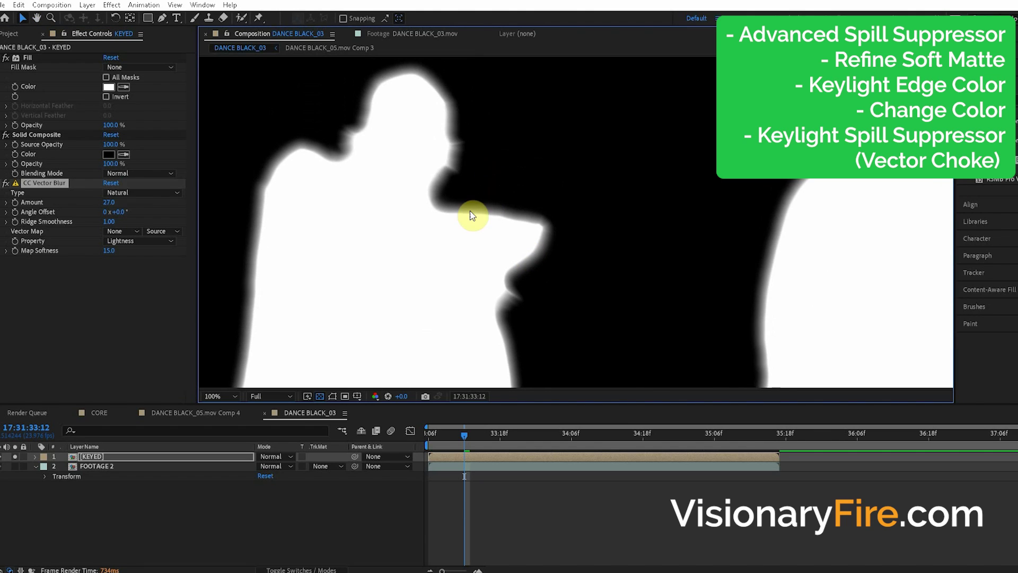
- Temporarily disable Fill, Solid Composite and CC Vector Blur to inspect the original keyed edges up close, and re-enable all three
left_click(5, 183)
left_click(5, 182)
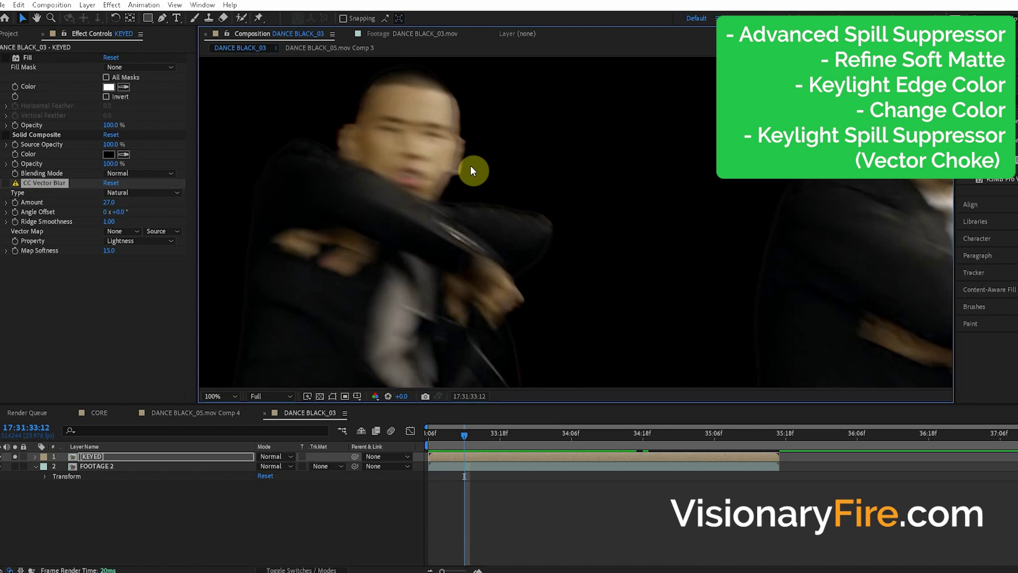
key("period")
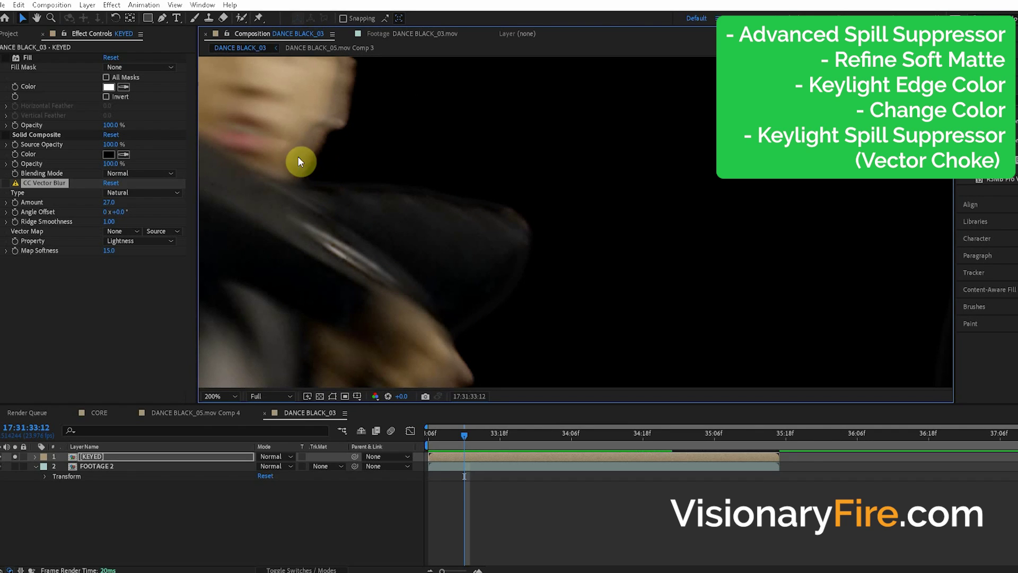
key("comma")
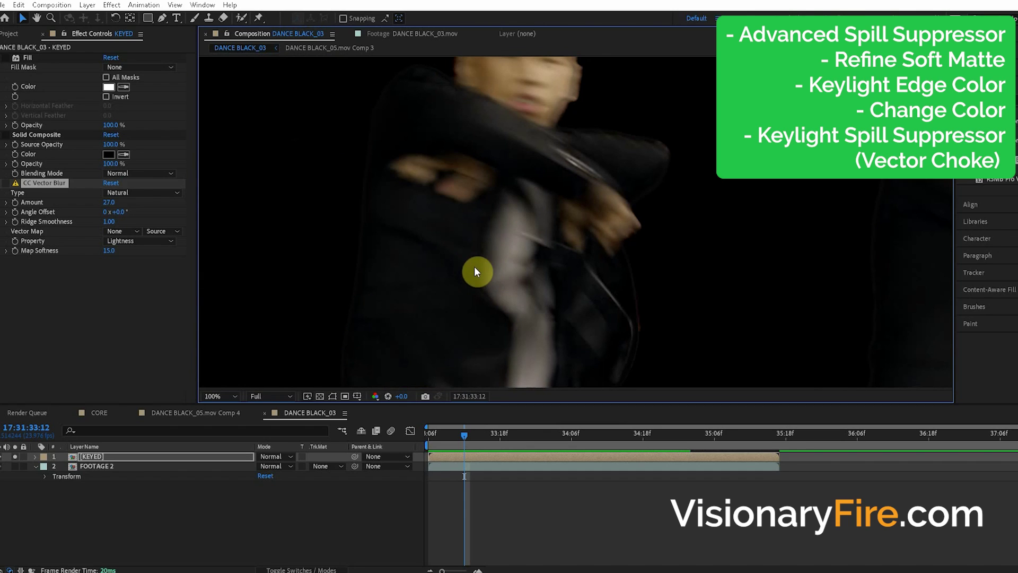
left_click_drag(5, 57, 5, 183)
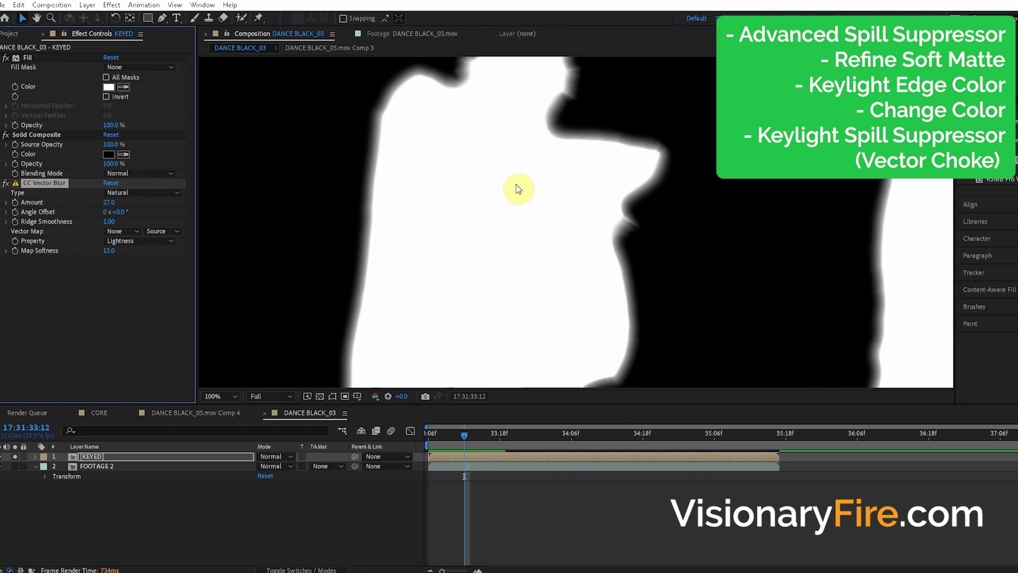
- Compare the close-up matte outline of one dancer with CC Vector Blur disabled and enabled
left_click_drag(600, 195, 558, 245)
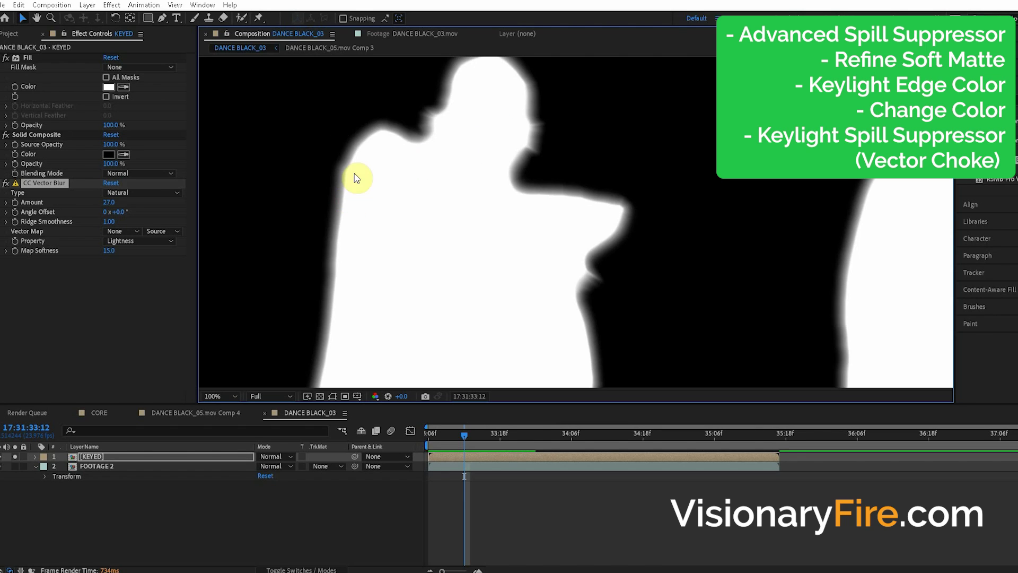
left_click(5, 183)
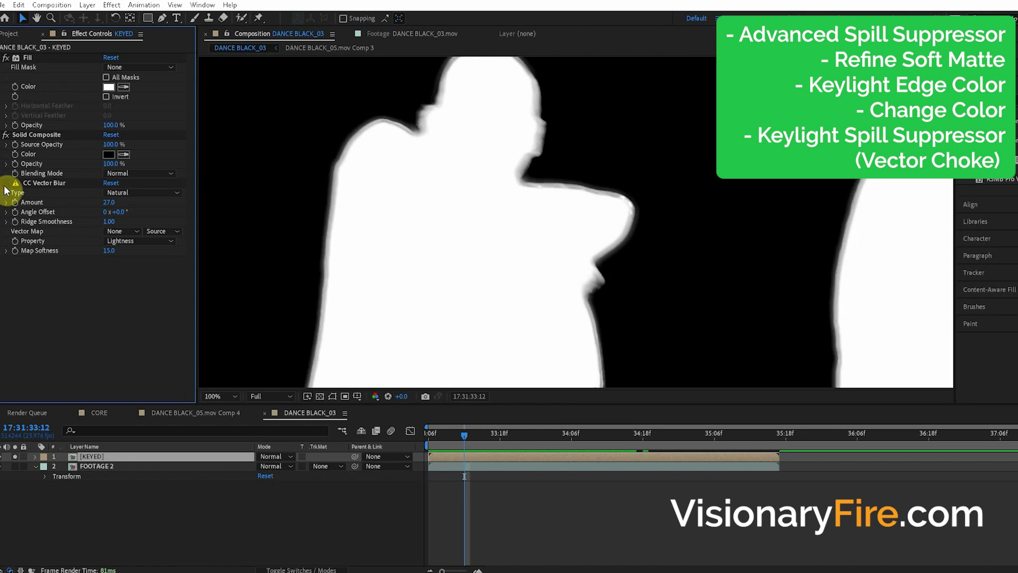
left_click(6, 182)
left_click(5, 185)
left_click(5, 185)
left_click(5, 186)
left_click(6, 186)
- Compare several dancers' mattes with and without CC Vector Blur, and set its Amount to 41.0
scroll(348, 162, "down", 1)
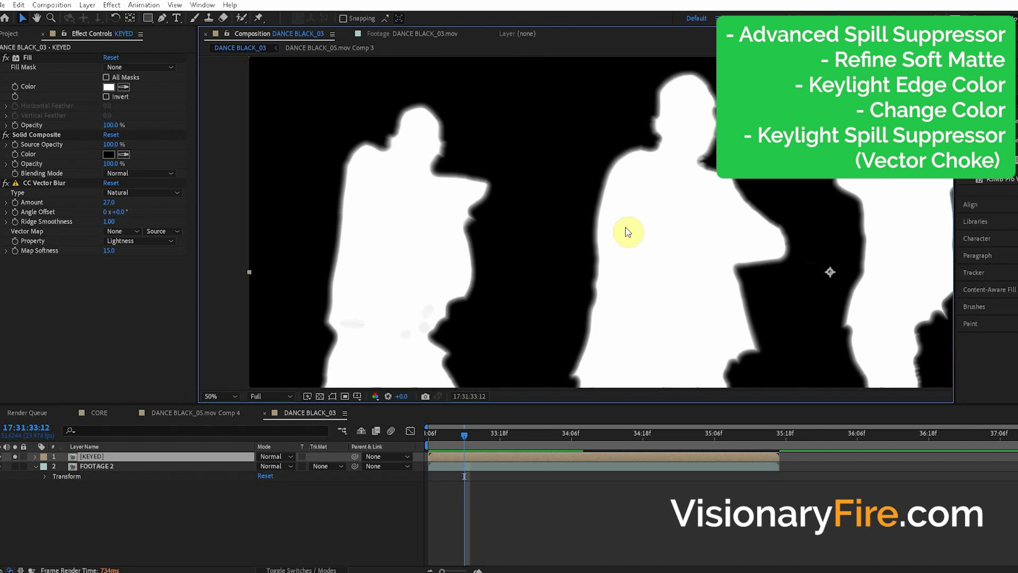
left_click(6, 183)
left_click(6, 183)
left_click(5, 182)
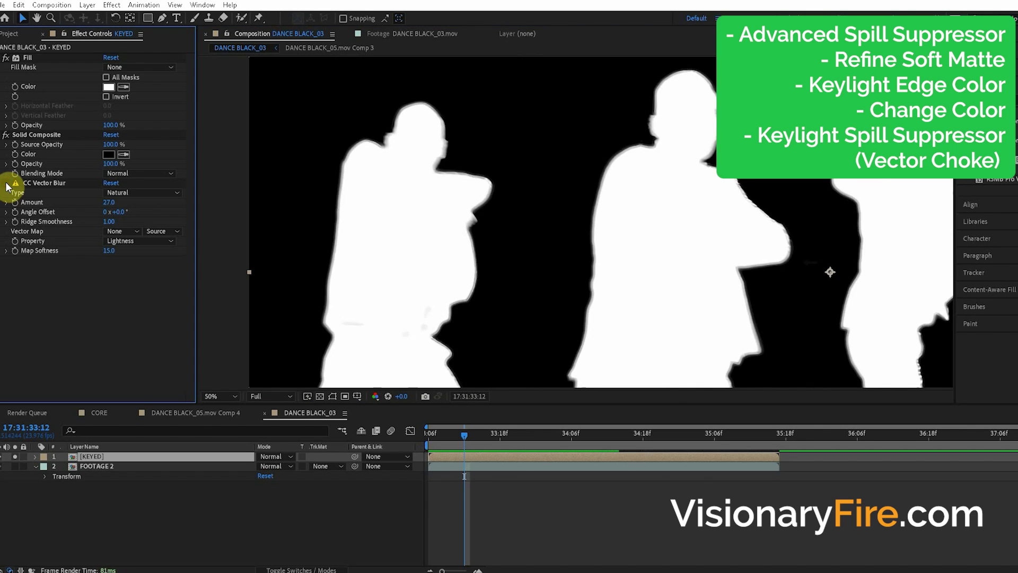
left_click(6, 183)
left_click(6, 183)
left_click(5, 184)
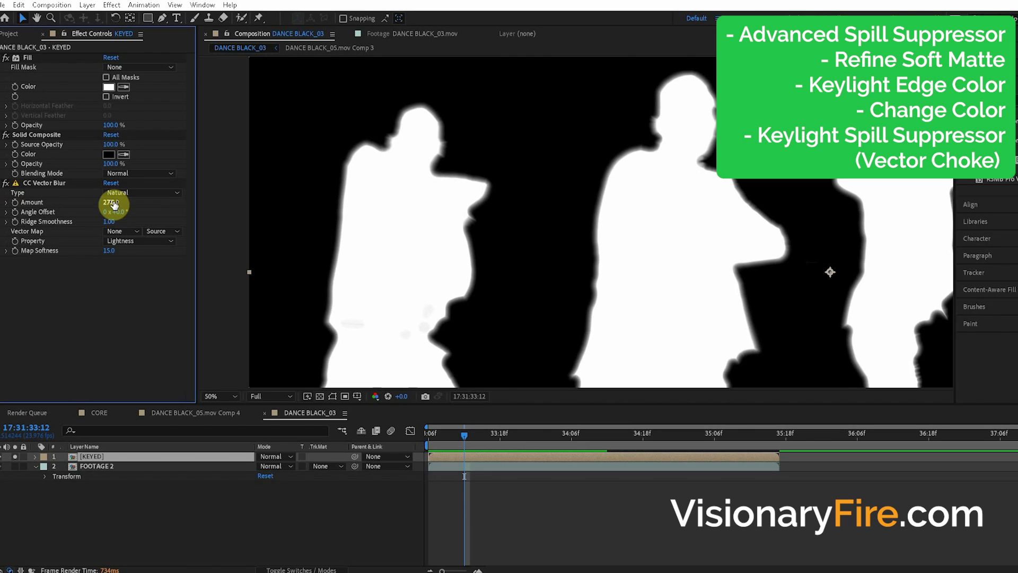
left_click_drag(110, 202, 113, 202)
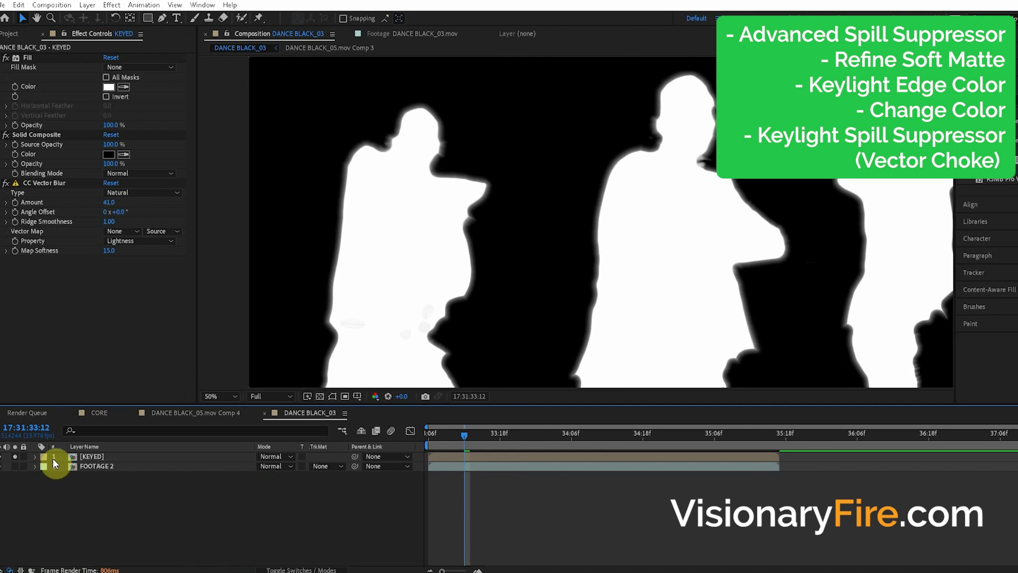
- Set the FOOTAGE 2 layer's track matte to Luma Matte using KEYED and check the dancers' edges
left_click(116, 462)
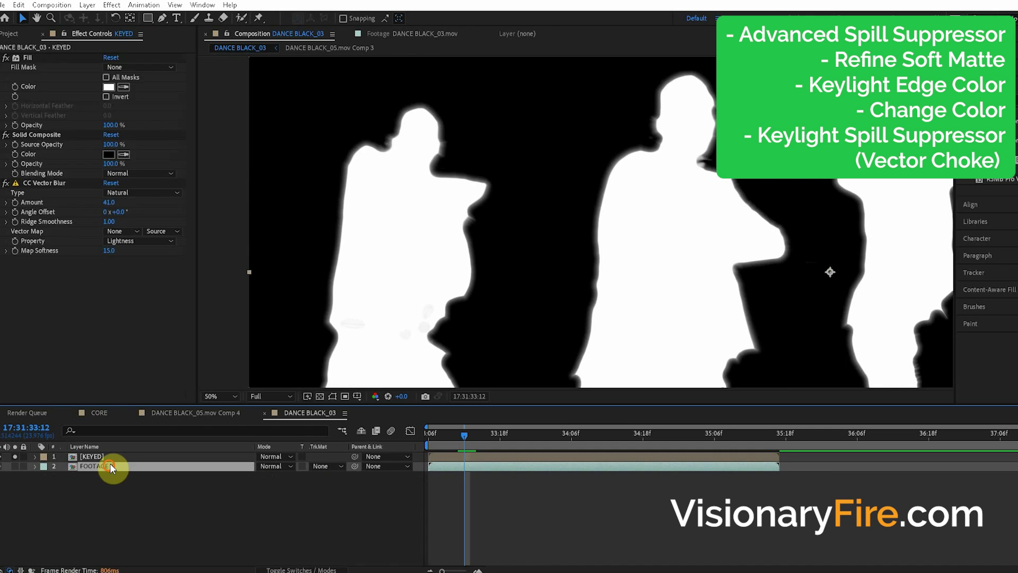
left_click(327, 465)
left_click(346, 518)
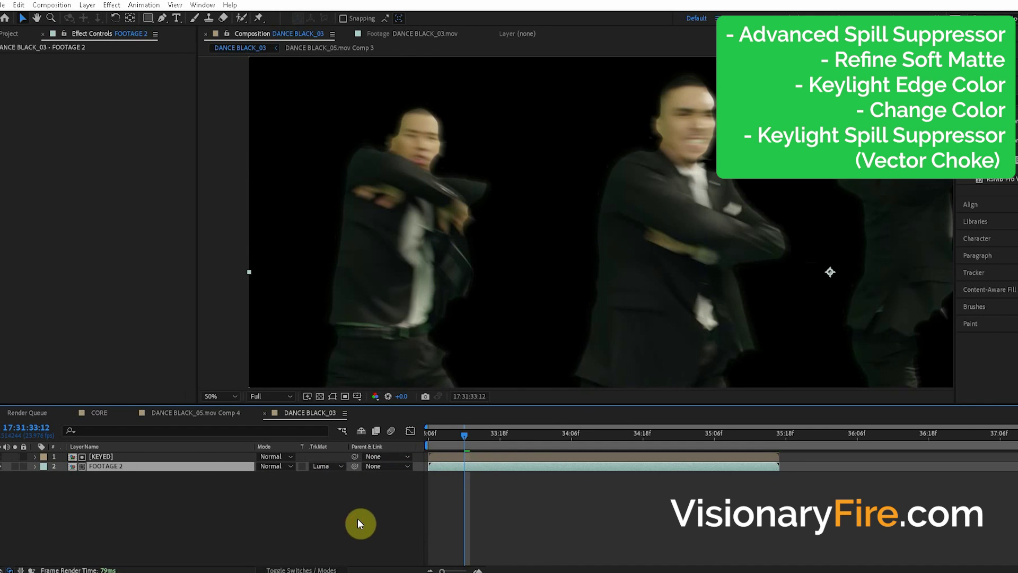
left_click_drag(453, 228, 561, 238)
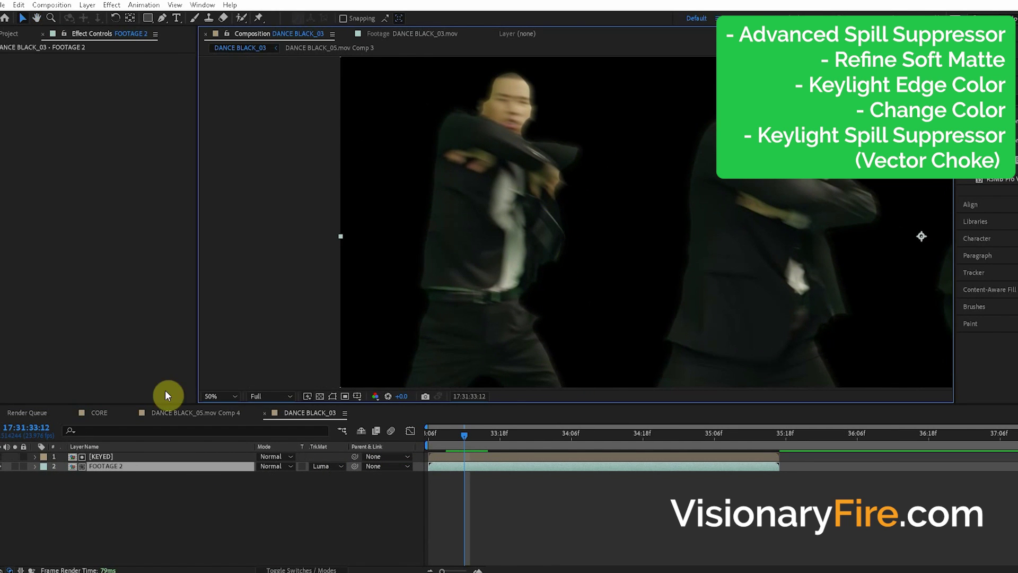
left_click_drag(443, 181, 456, 234)
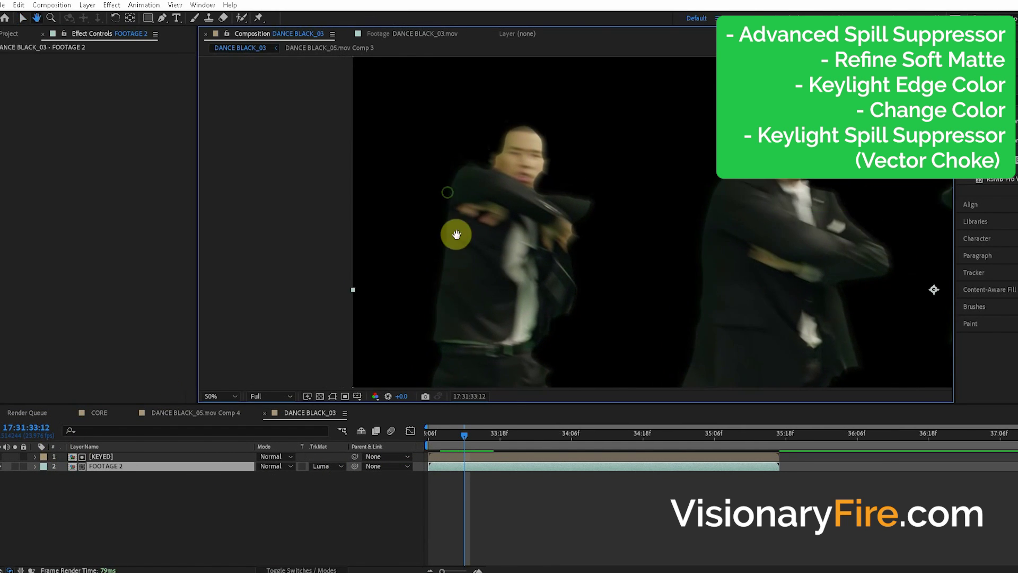
- Duplicate the KEYED layer beneath FOOTAGE 2 and remove Fill, Solid Composite and CC Vector Blur from the copy
left_click(100, 454)
key("ctrl+d")
left_click_drag(104, 451, 113, 473)
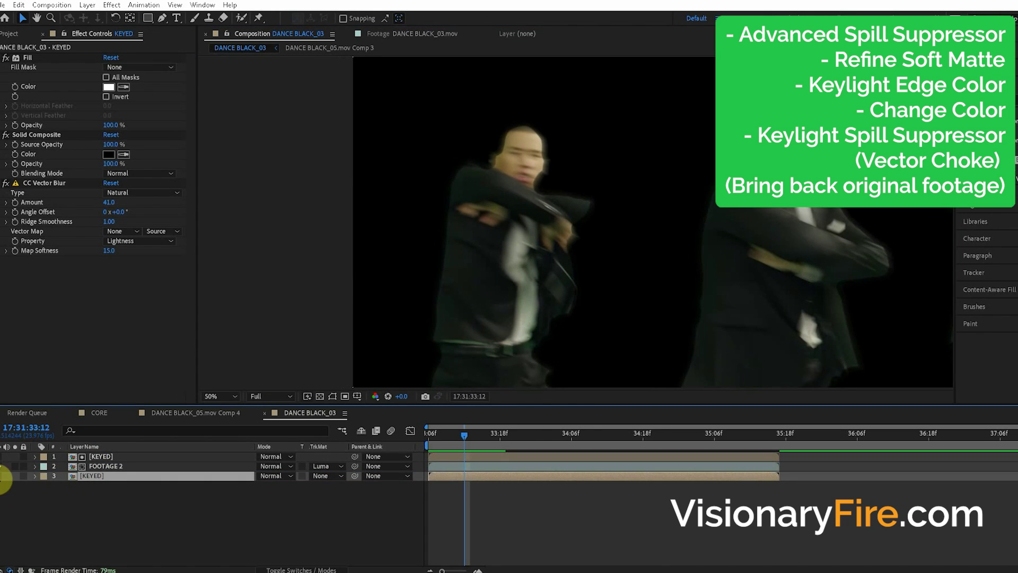
left_click(30, 73)
left_click(29, 59)
left_click(33, 183, "shift")
key("Delete")
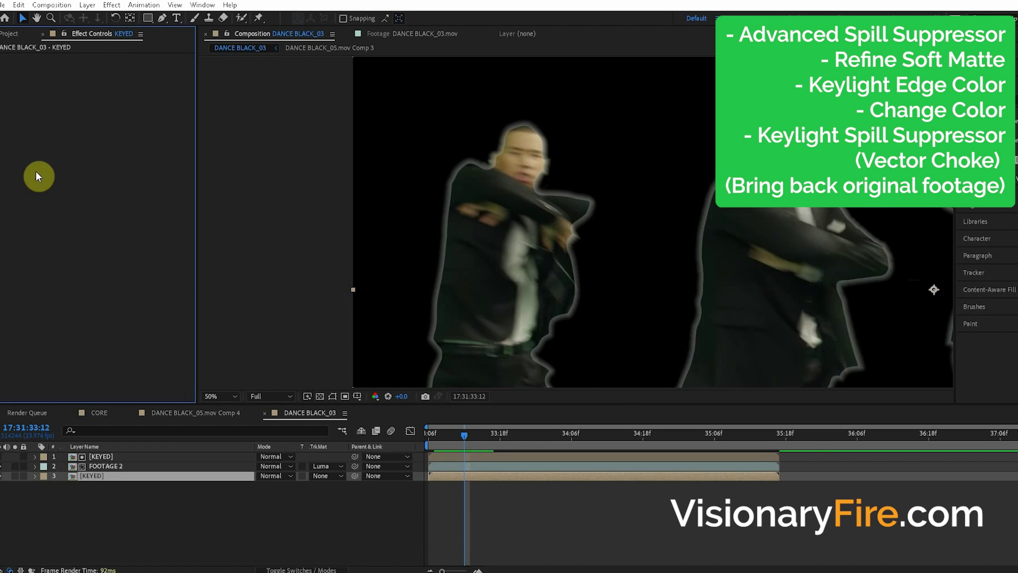
- Raise the preview exposure to +1.9, apply Curves to the bottom KEYED layer and lift its RGB black point slightly
left_click(91, 476)
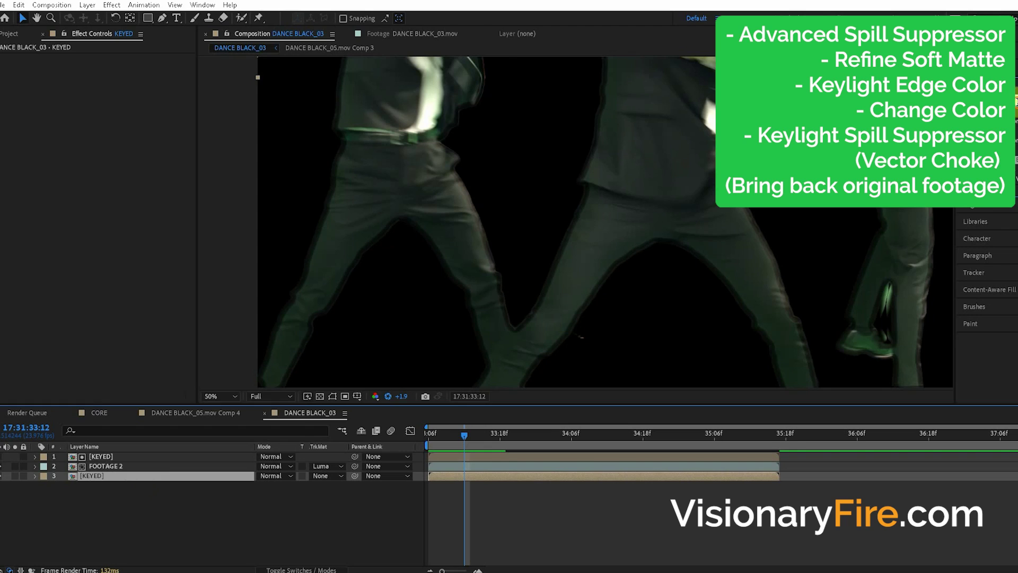
left_click(1017, 101)
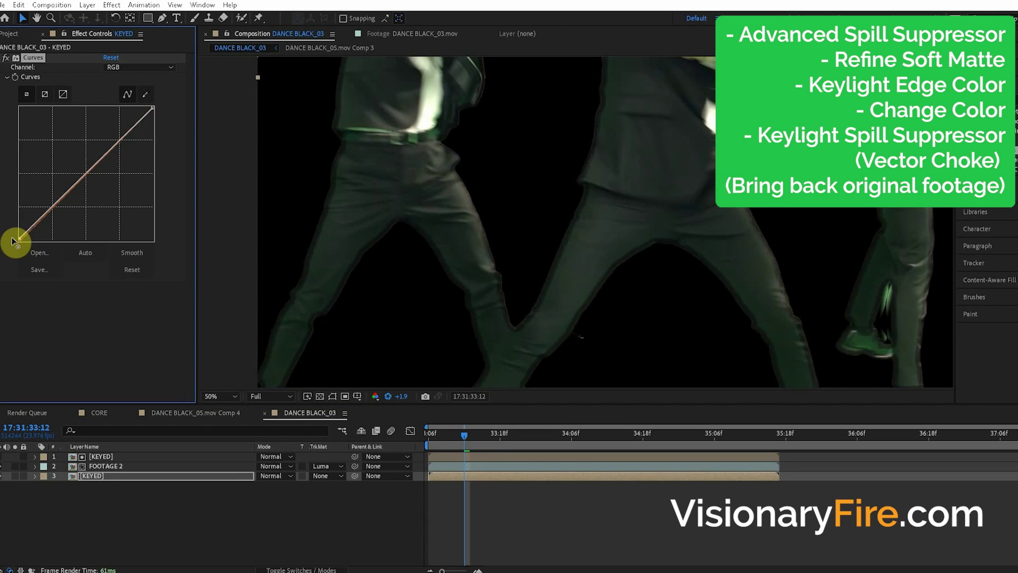
left_click_drag(18, 240, 12, 237)
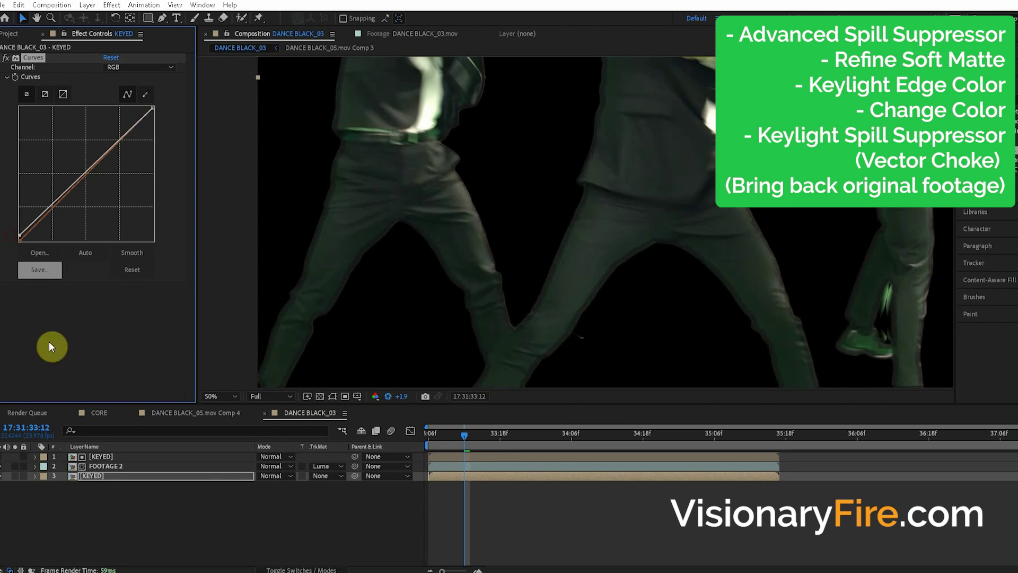
- Apply Advanced Spill Suppressor to the FOOTAGE 2 layer with the Standard method at 100% suppression
left_click(174, 528)
left_click(110, 468)
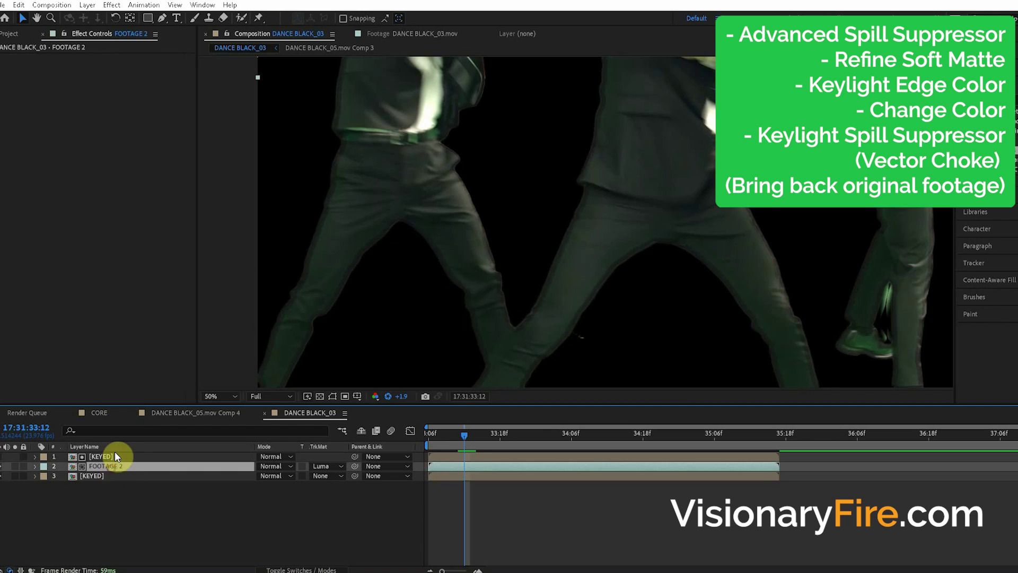
left_click(90, 476)
left_click_drag(492, 276, 401, 285)
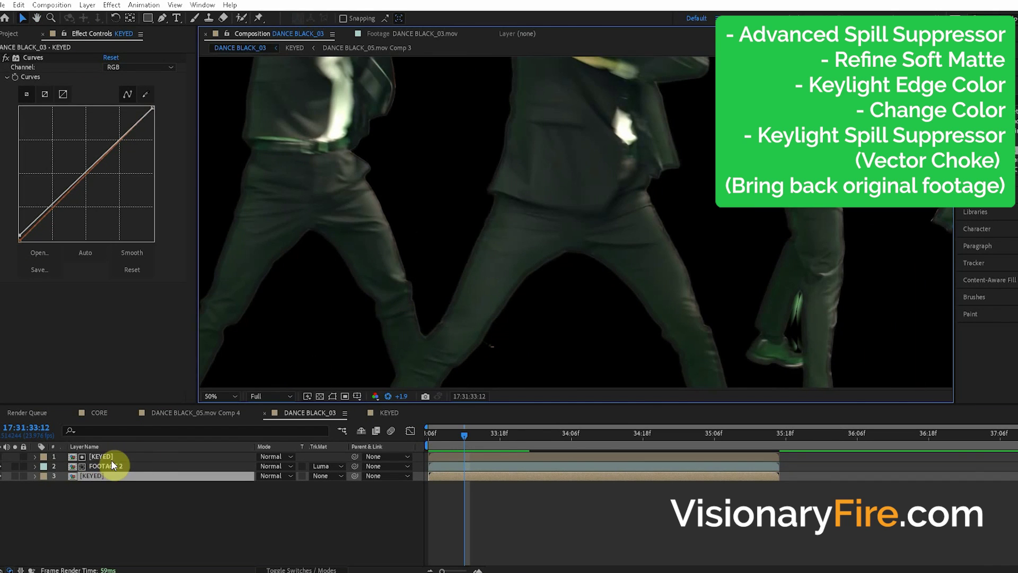
left_click(112, 465)
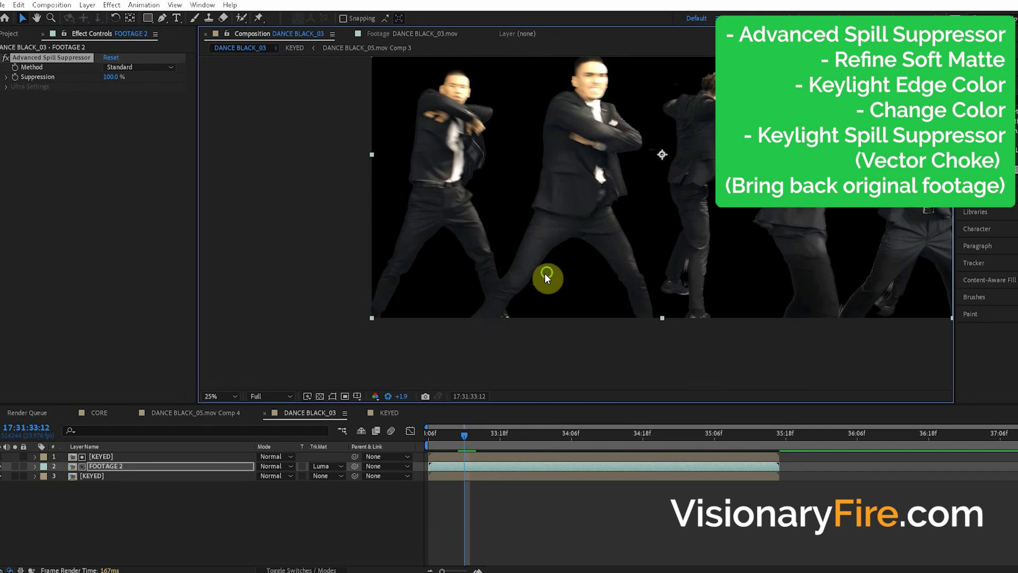
- Examine the dancers' jacket, arm and leg edges up close for remaining green spill or halos
scroll(545, 272, "up", 1)
scroll(482, 273, "up", 1)
left_click_drag(488, 265, 474, 300)
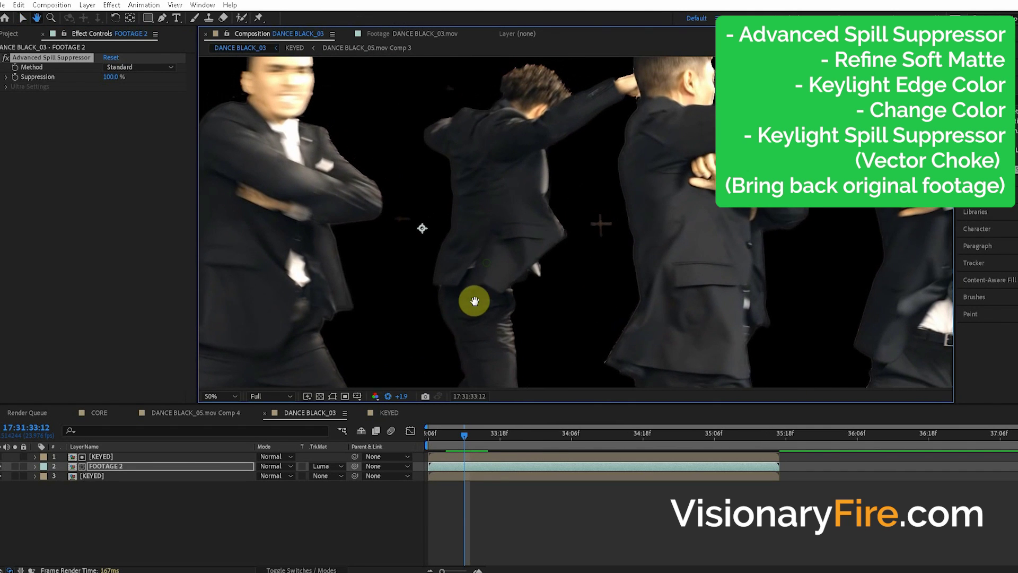
key("v")
left_click(697, 165)
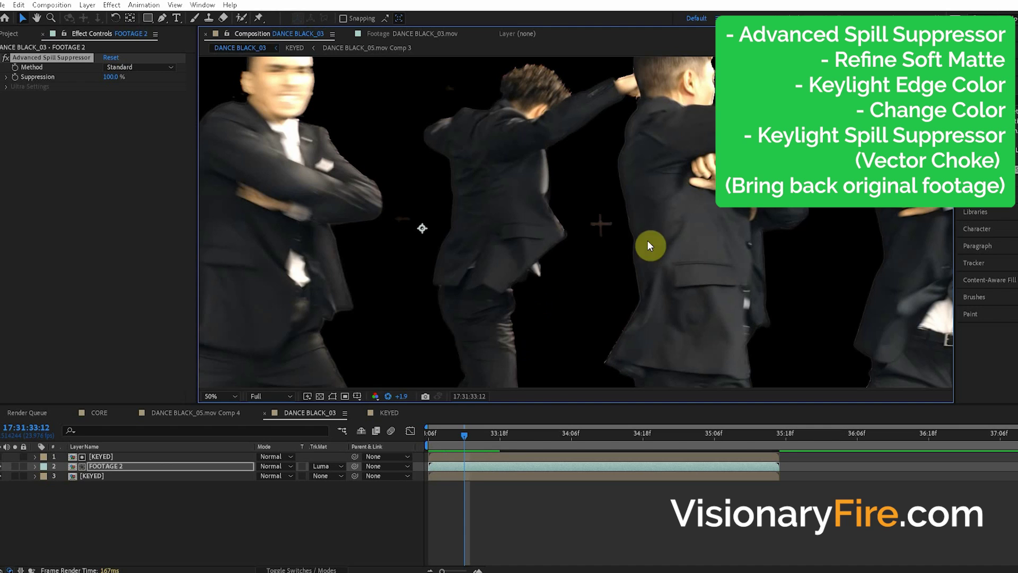
left_click_drag(369, 198, 568, 178)
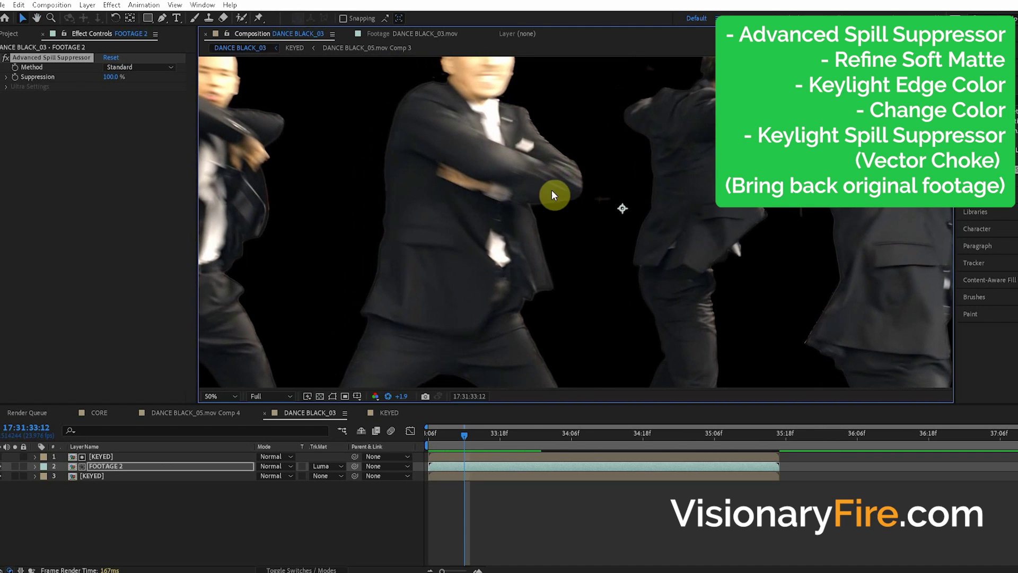
scroll(709, 193, "left", 6)
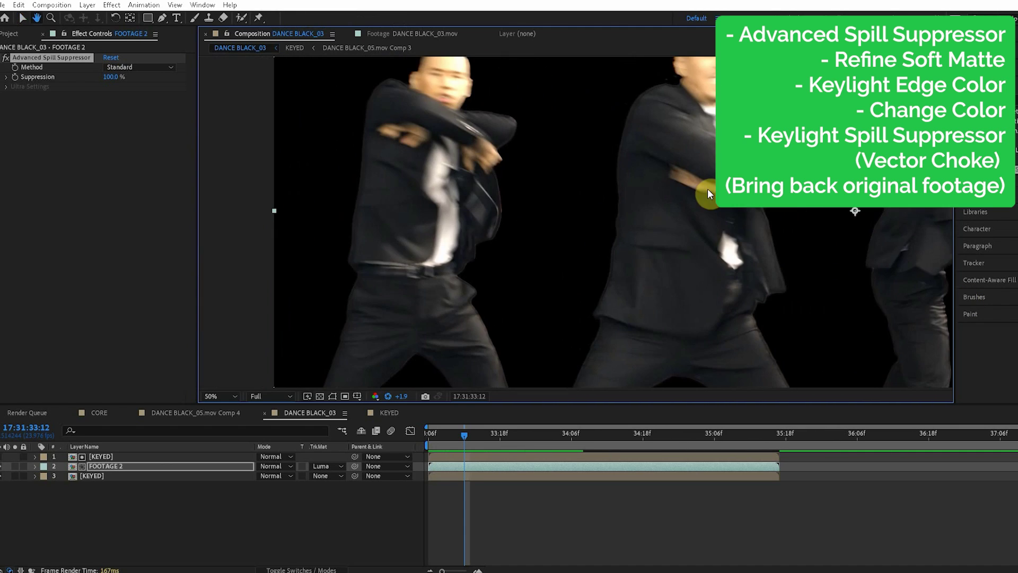
left_click_drag(504, 311, 363, 264)
left_click_drag(496, 281, 386, 295)
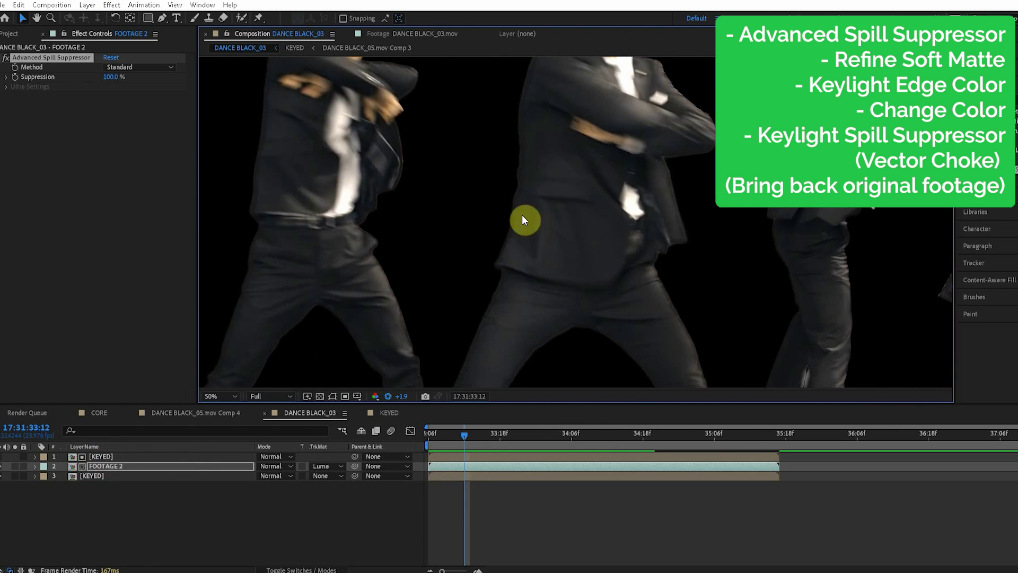
- Solo the top KEYED matte and compare the dancers' outlines with CC Vector Blur disabled and enabled
left_click(102, 456)
left_click(14, 456)
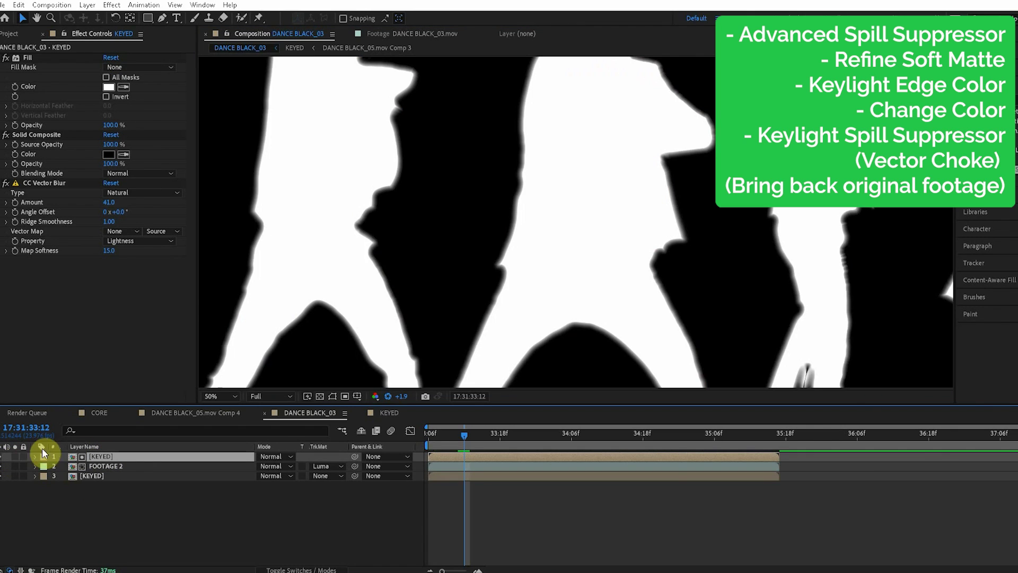
left_click(6, 183)
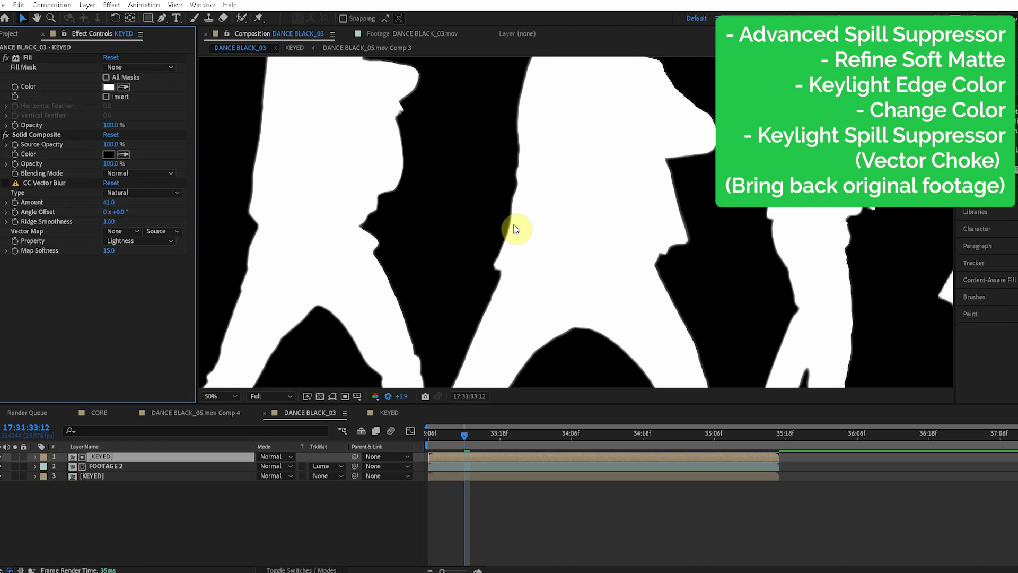
left_click(6, 183)
left_click(6, 183)
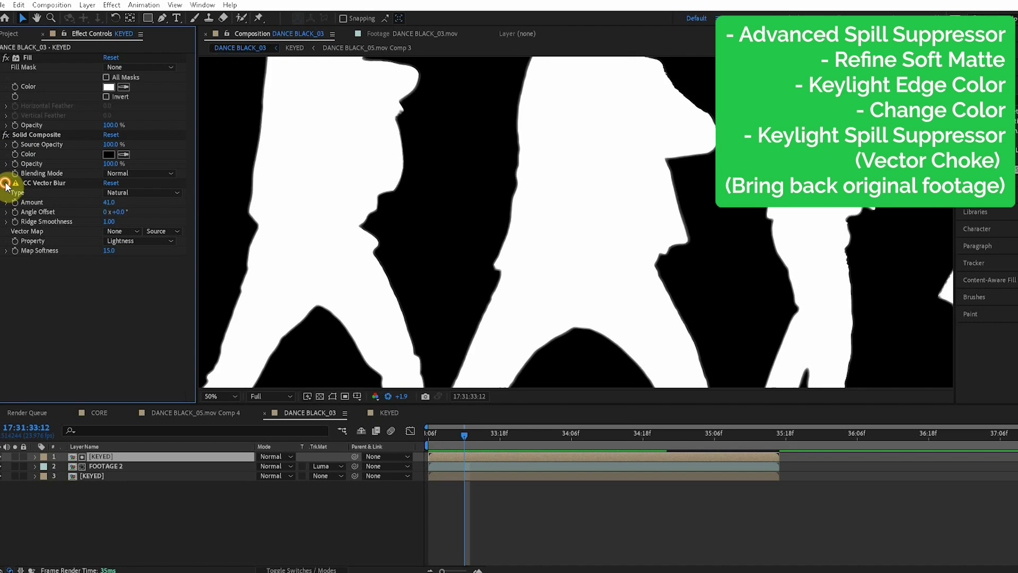
left_click(5, 183)
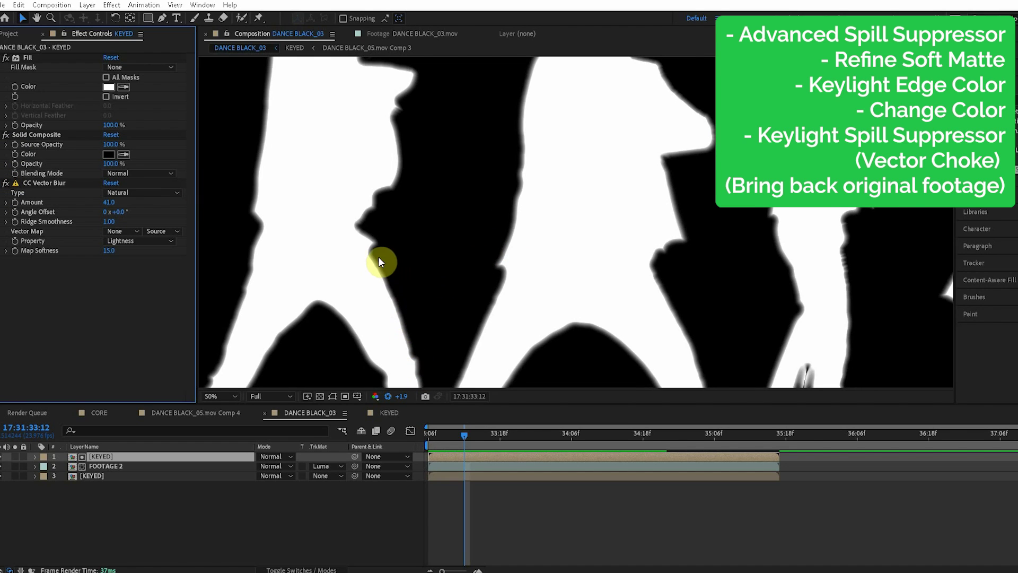
left_click_drag(448, 141, 447, 215)
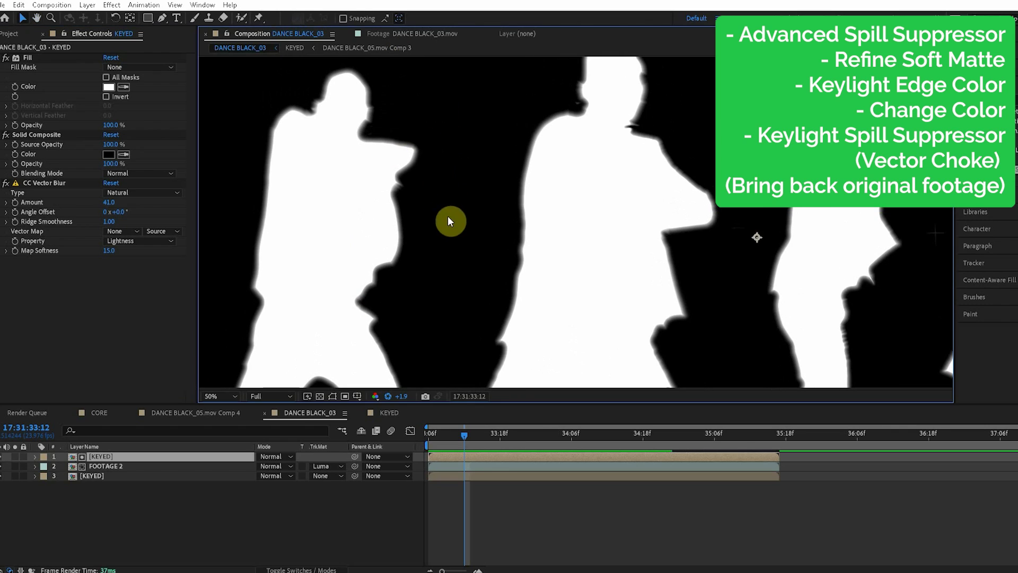